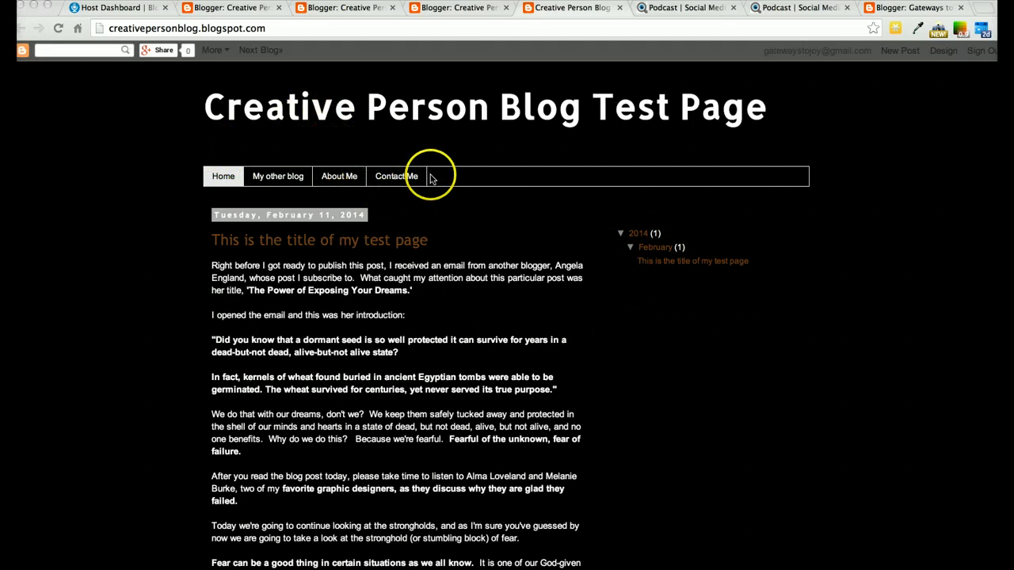
# Open the 'My other blog' page's settings to review its title and web address, then close them
pyautogui.click(467, 9)
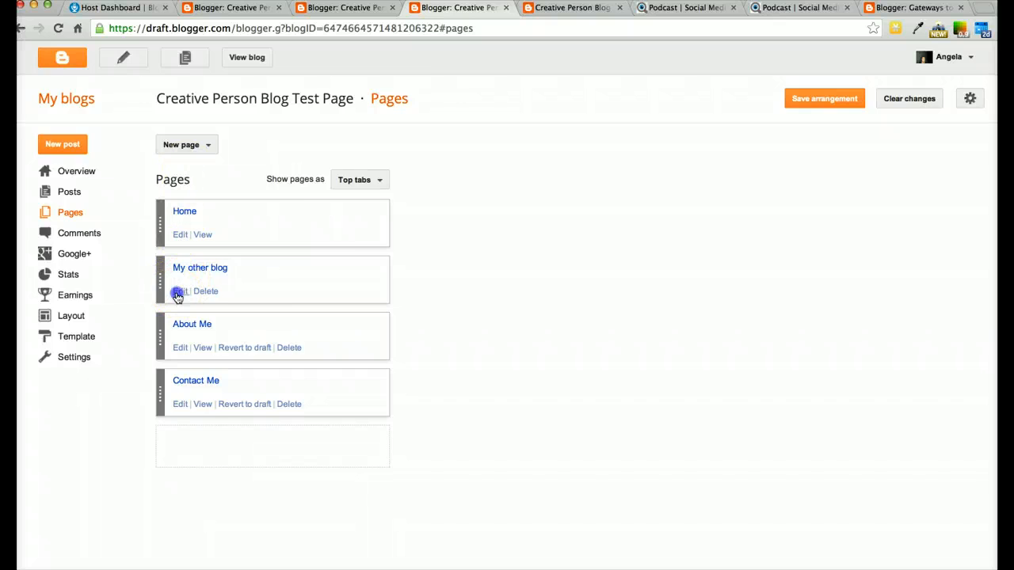
pyautogui.click(178, 292)
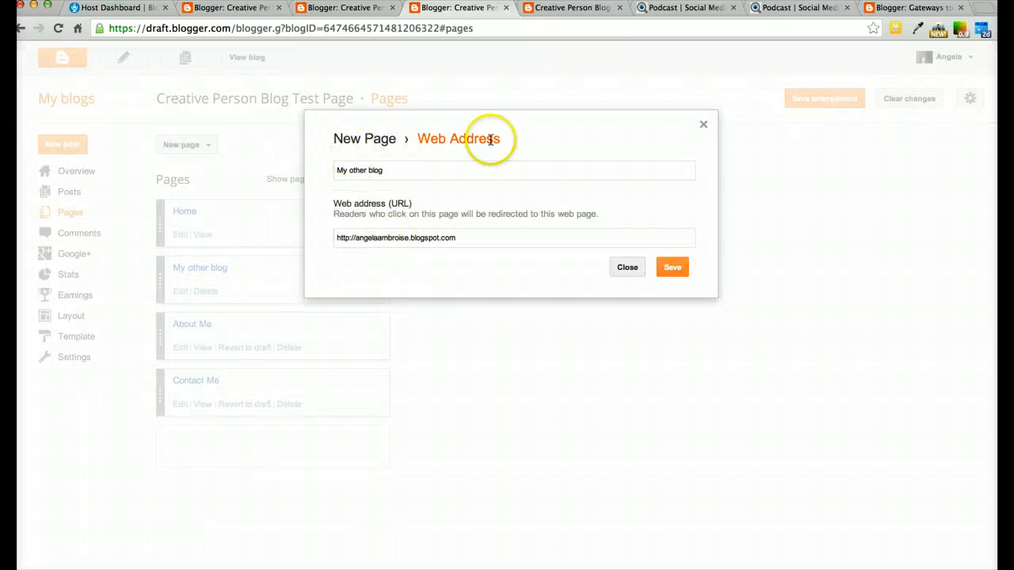
pyautogui.click(704, 127)
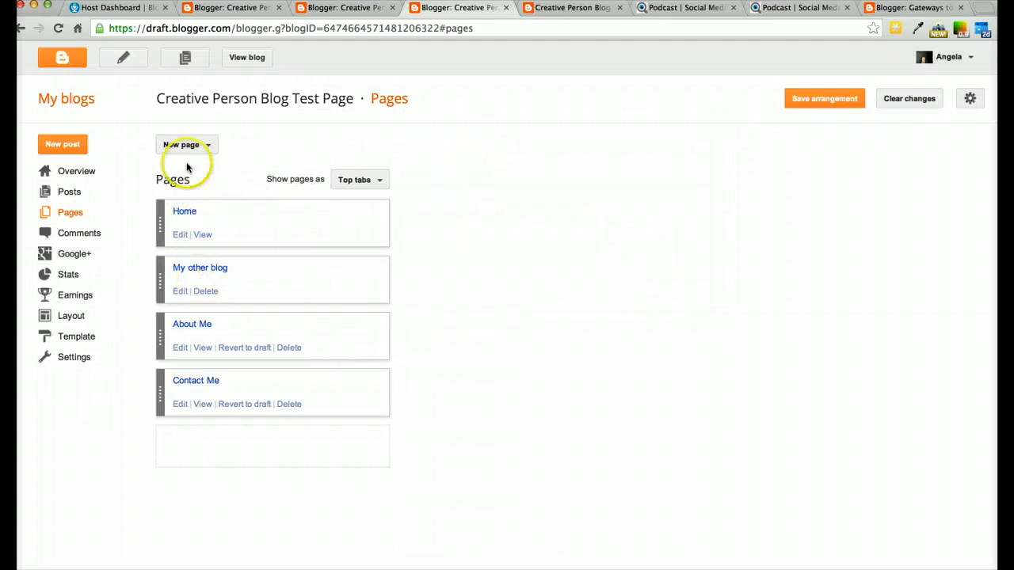
pyautogui.click(208, 144)
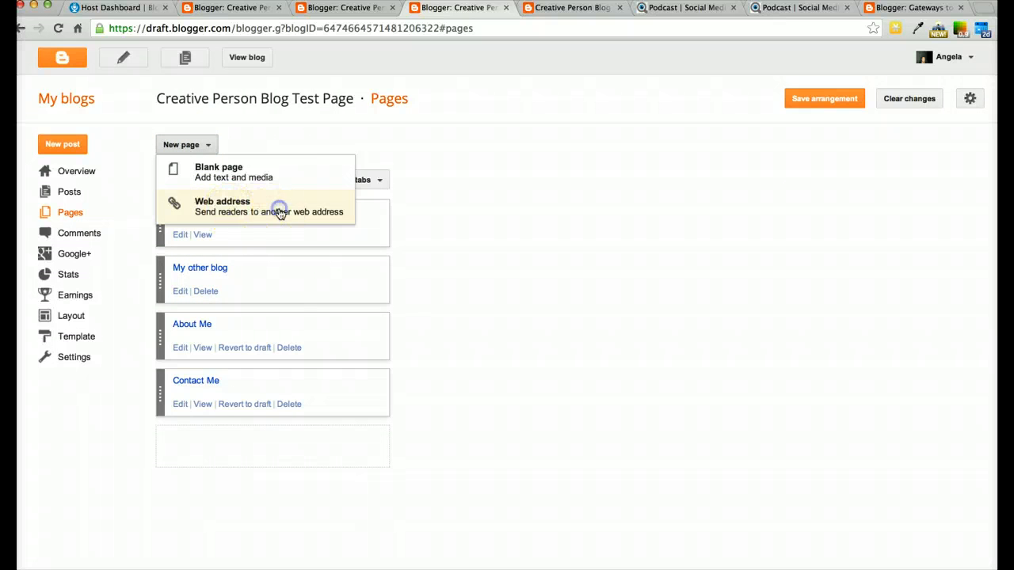
pyautogui.click(279, 211)
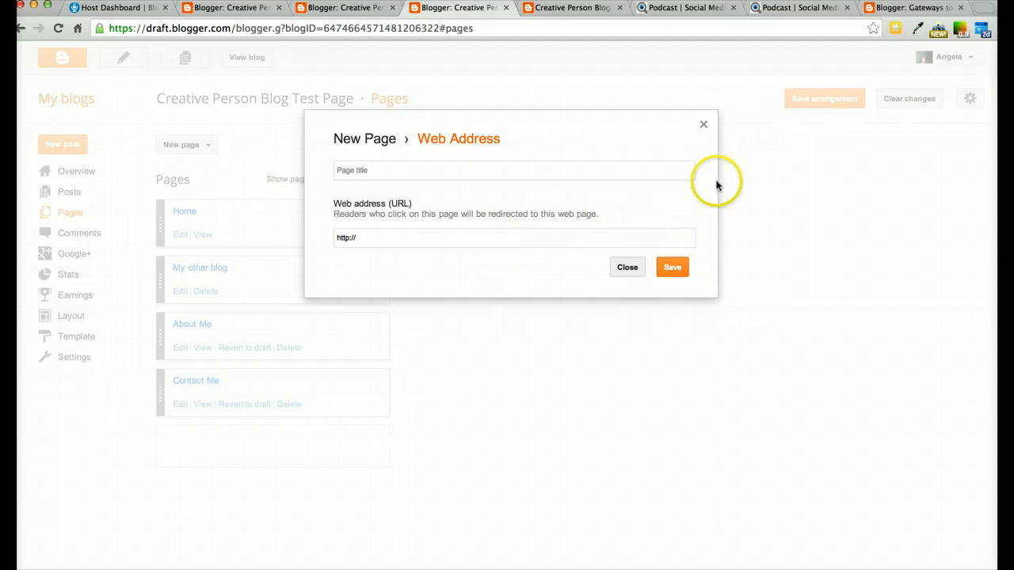
pyautogui.click(705, 126)
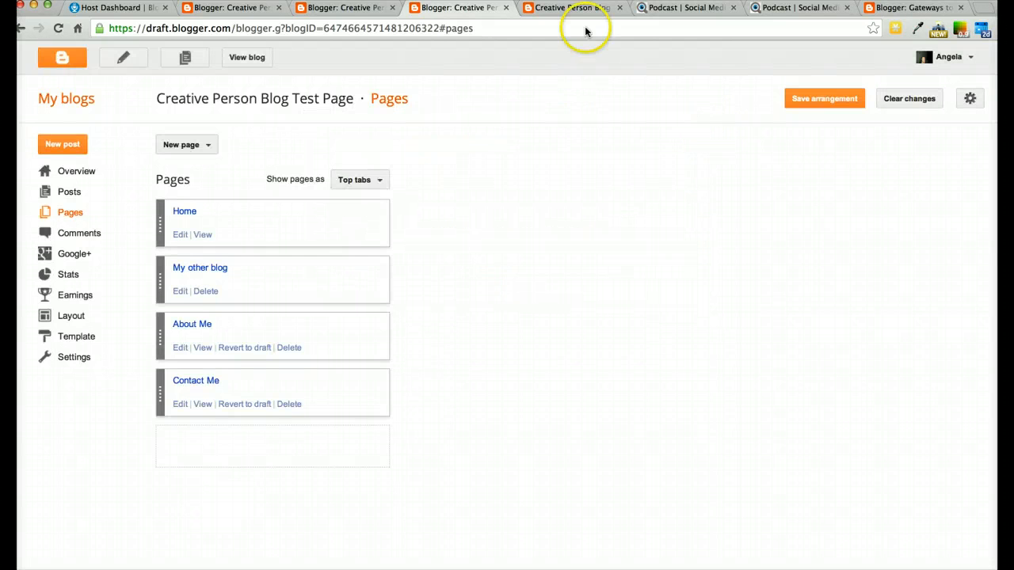
# Browse the test blog's Home and My other blog tabs and view the Gateways to Joy blog for comparison
pyautogui.click(575, 9)
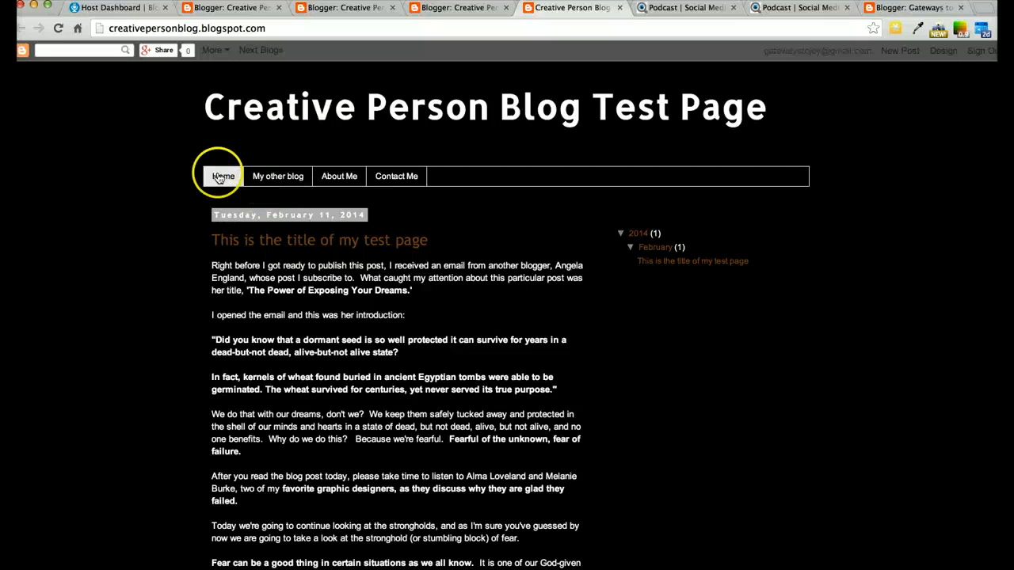
pyautogui.click(219, 178)
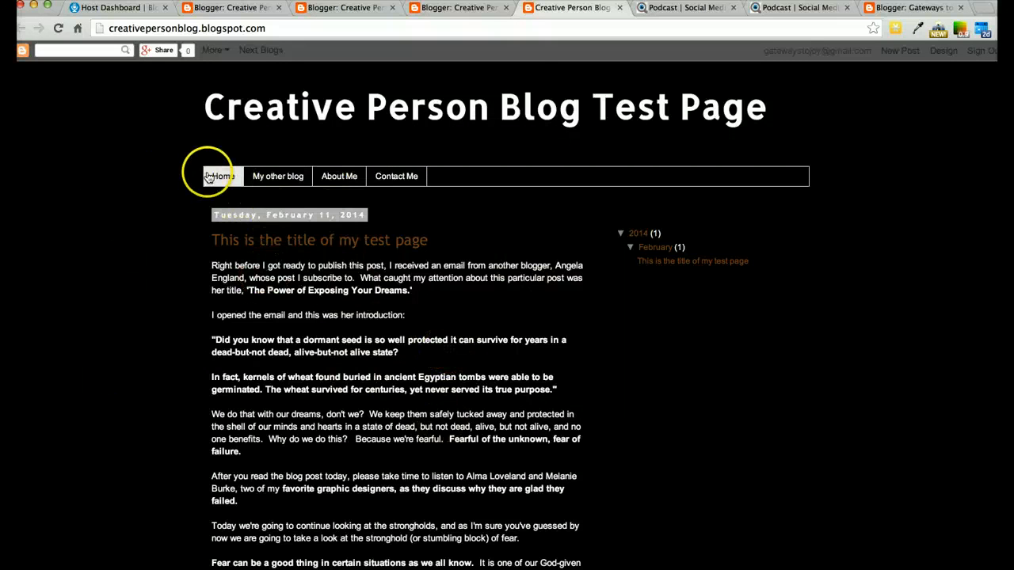
pyautogui.click(925, 8)
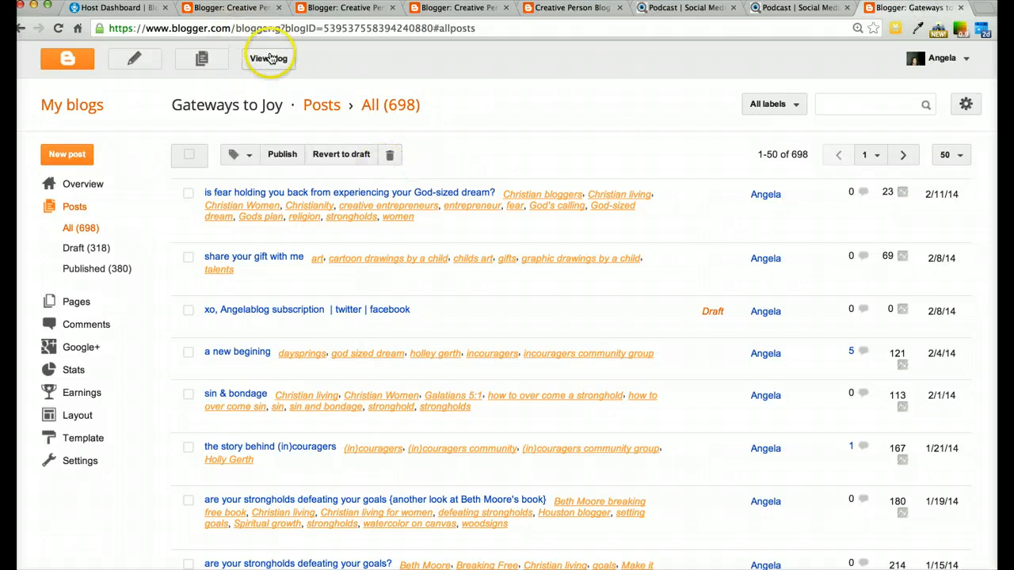
pyautogui.click(269, 57)
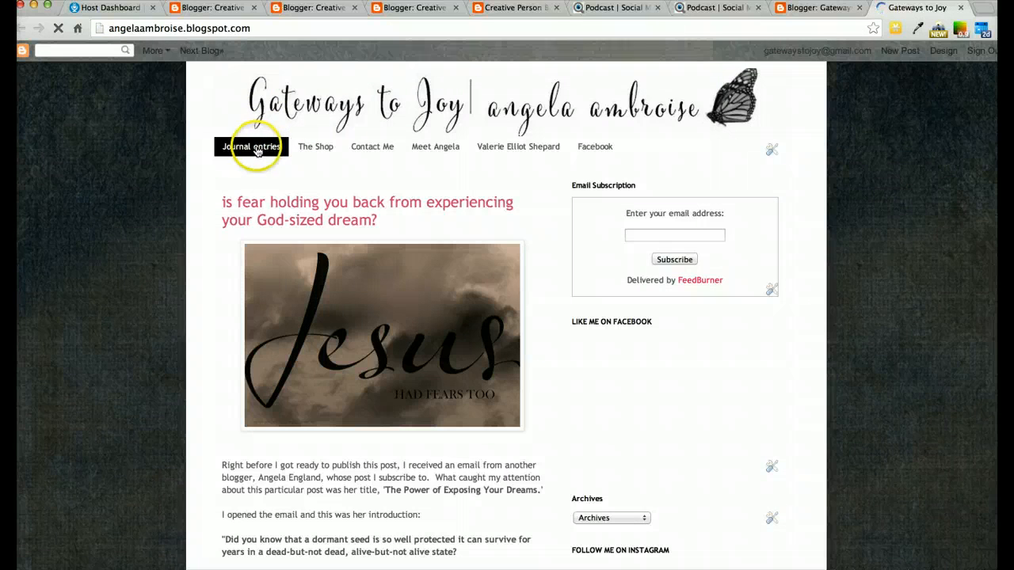
pyautogui.click(513, 8)
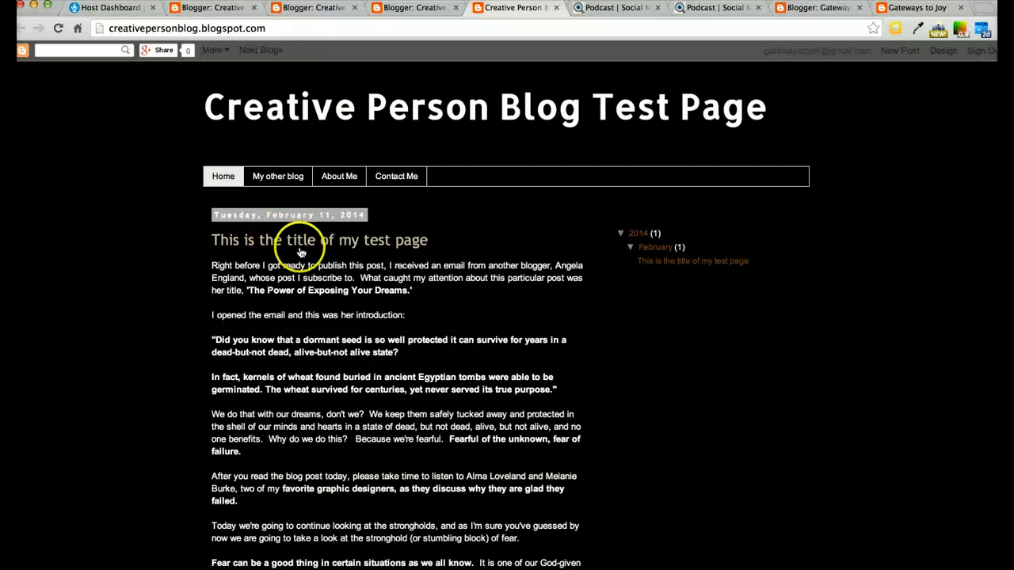
pyautogui.click(228, 182)
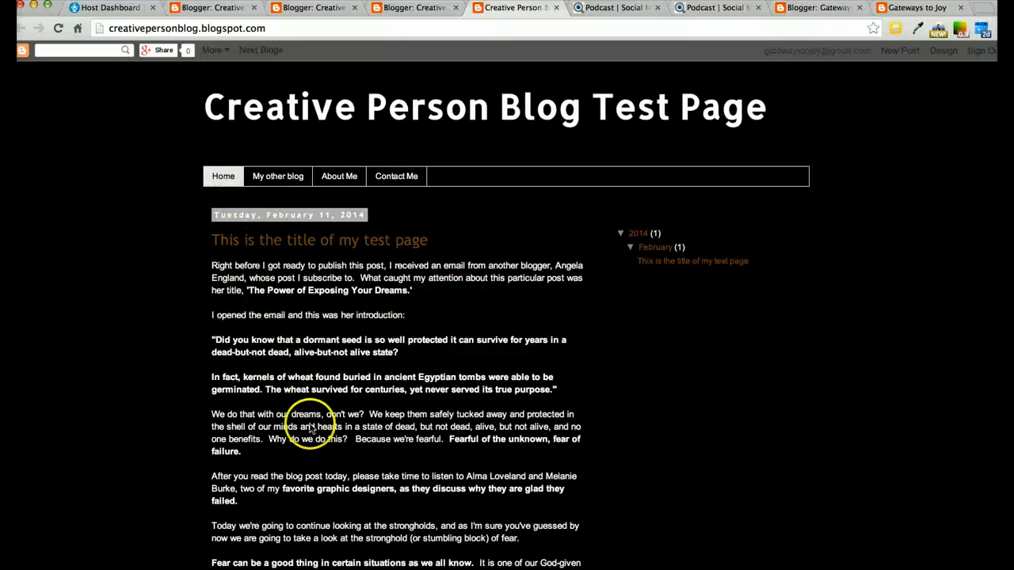
pyautogui.click(300, 182)
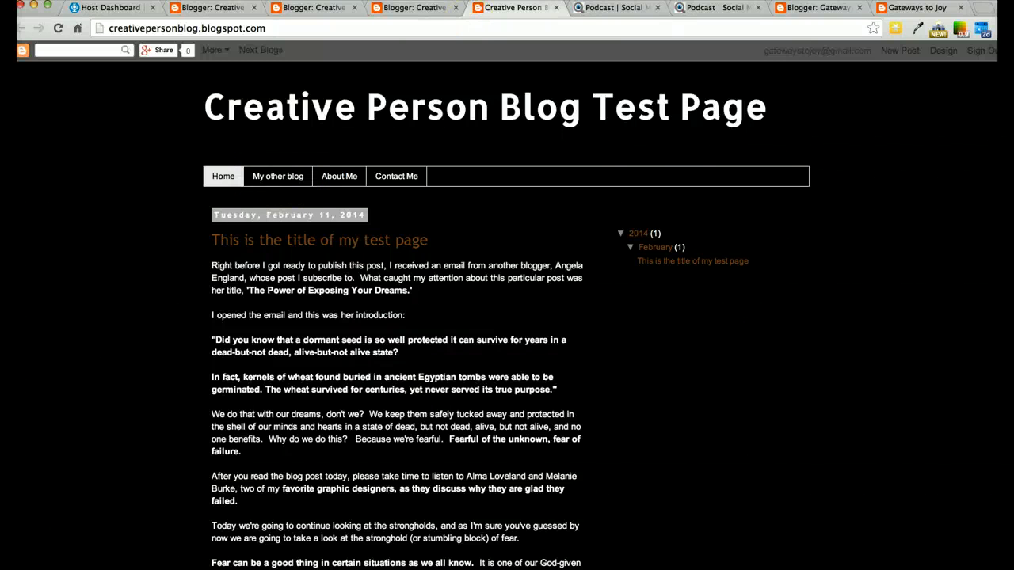
pyautogui.click(429, 9)
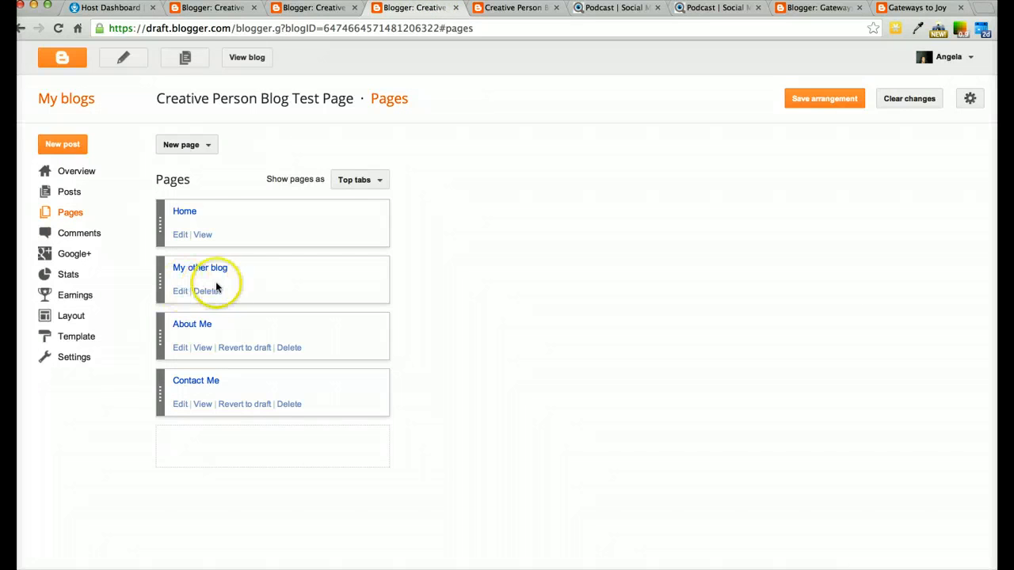
pyautogui.click(209, 146)
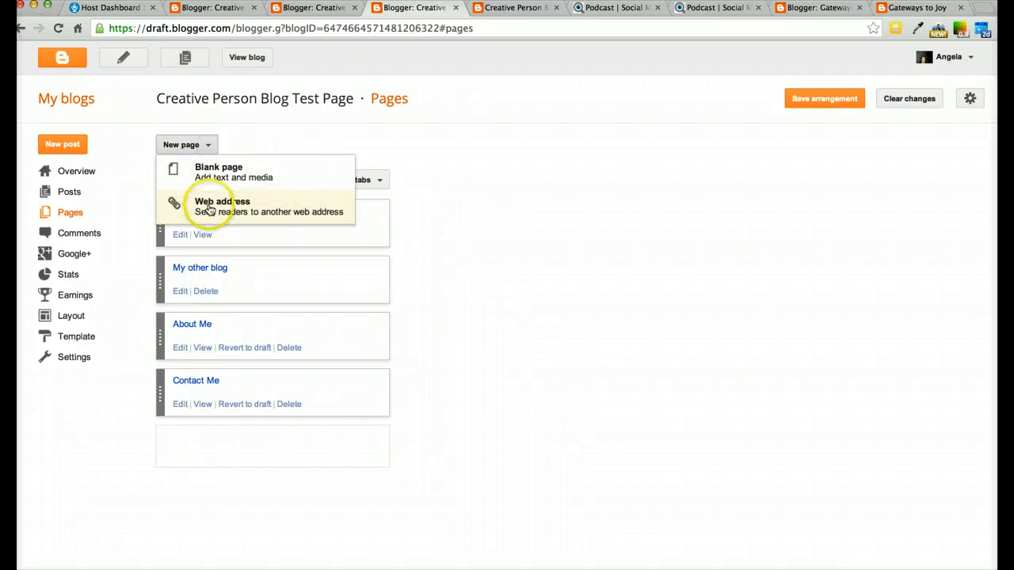
pyautogui.click(336, 10)
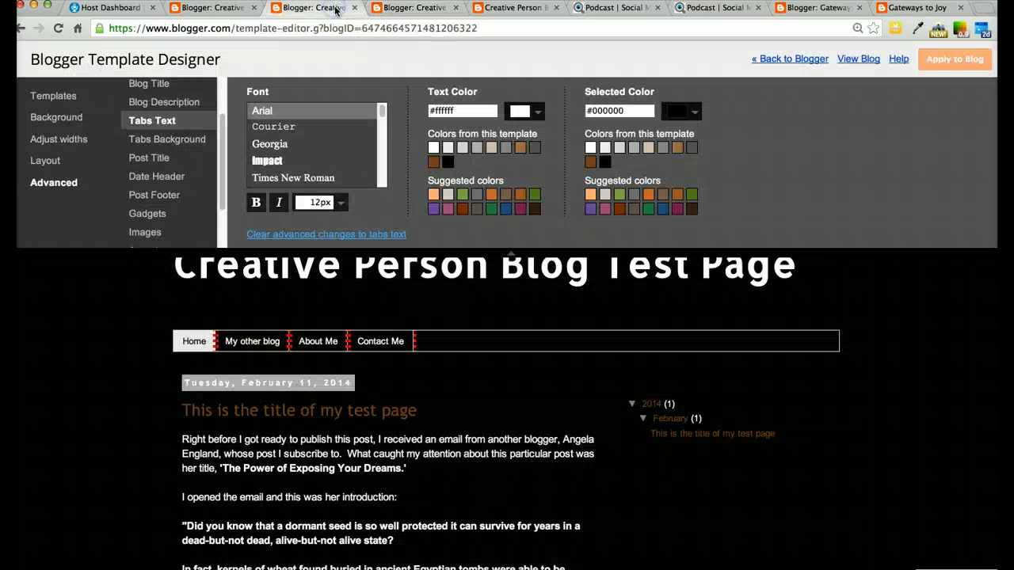
pyautogui.click(511, 8)
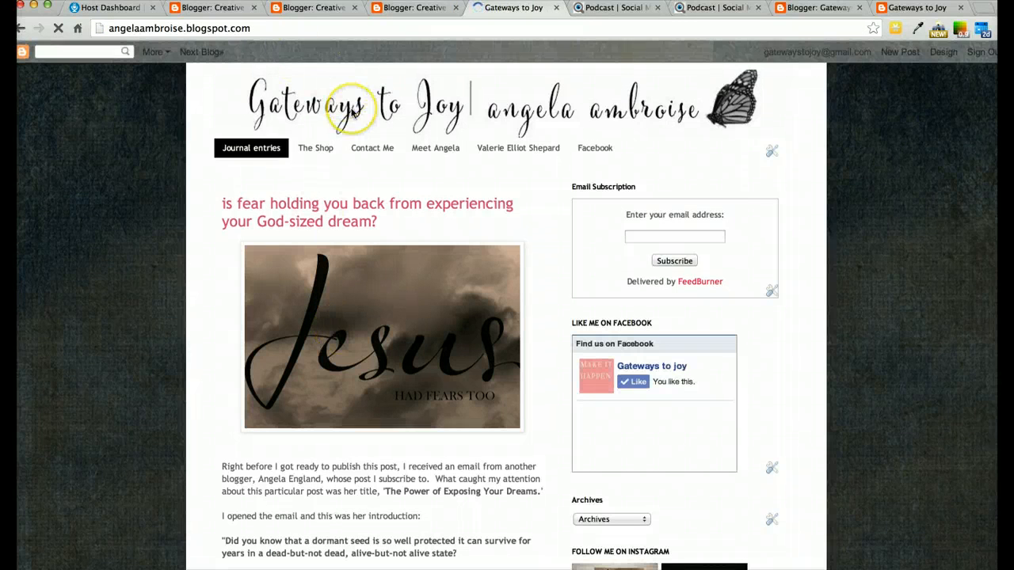
pyautogui.click(420, 8)
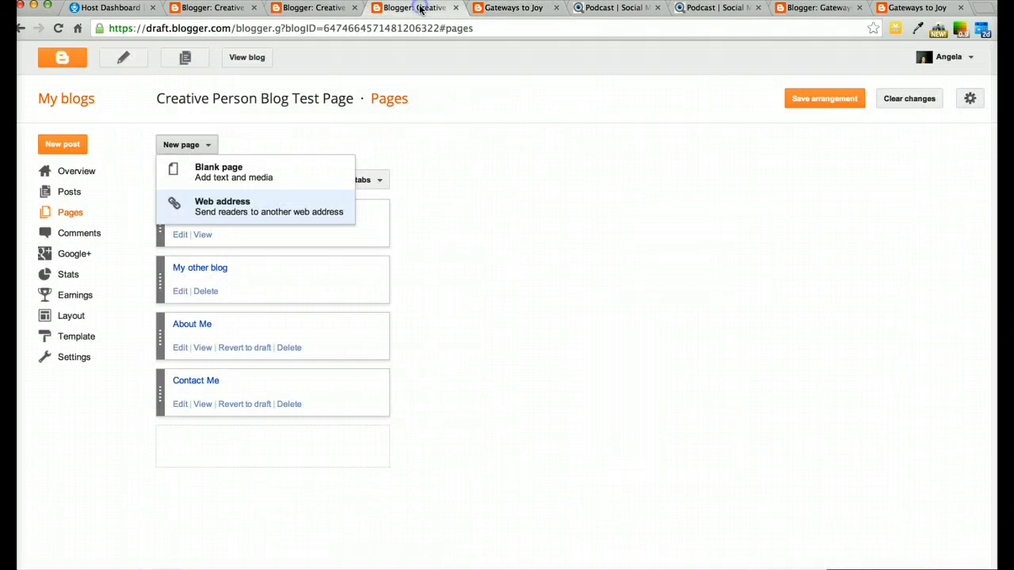
pyautogui.click(324, 8)
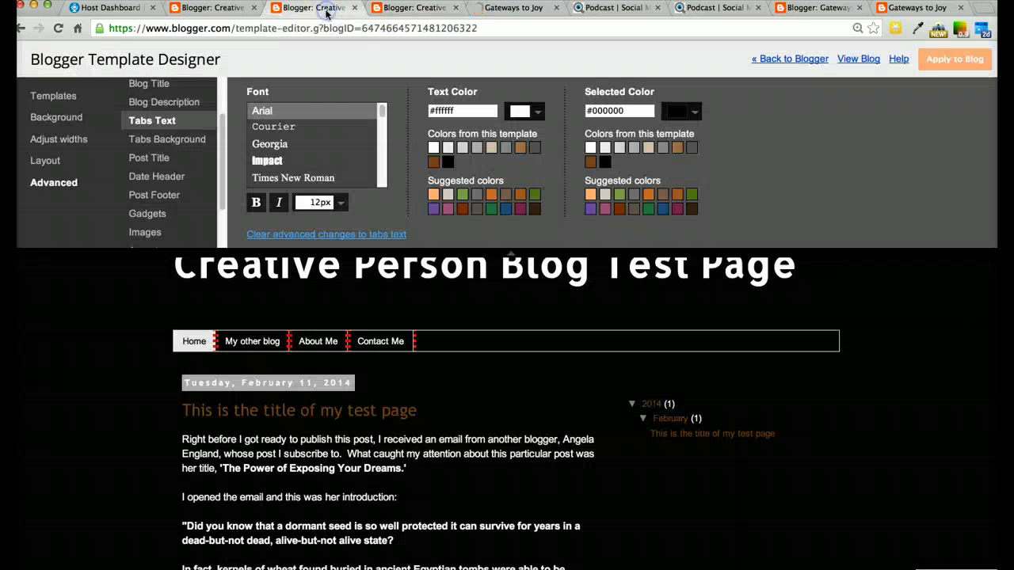
pyautogui.click(415, 9)
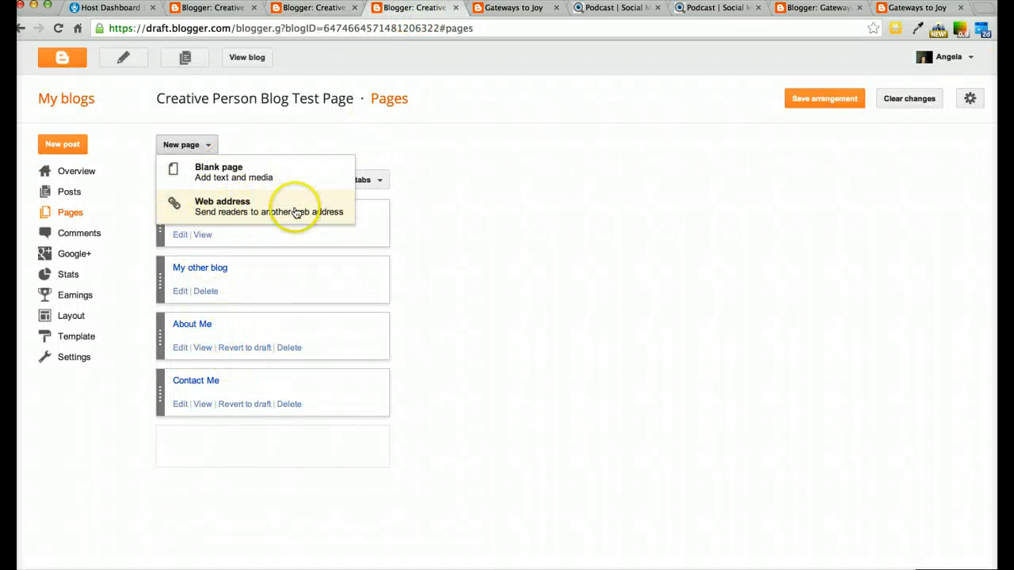
pyautogui.click(320, 8)
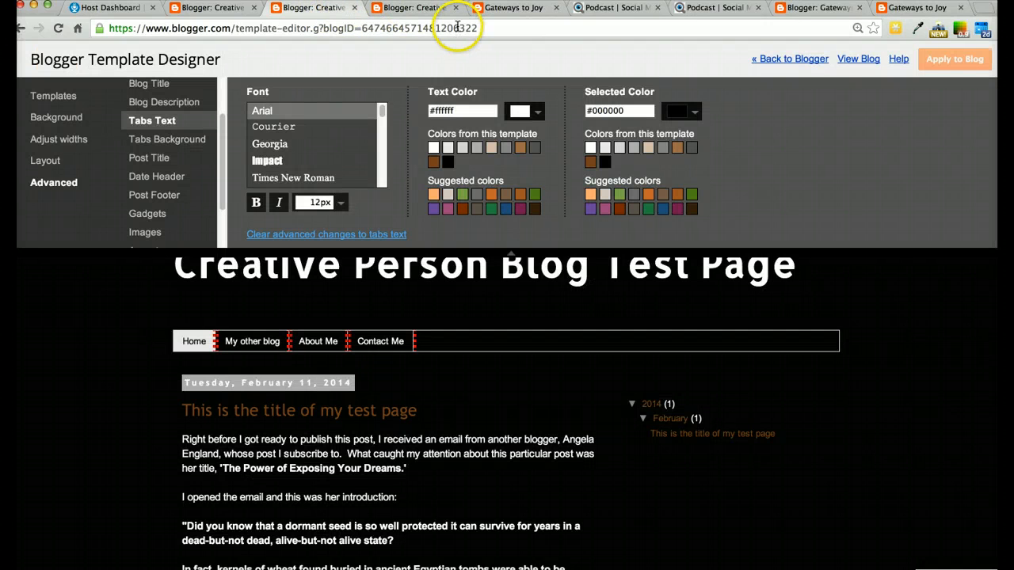
pyautogui.click(218, 9)
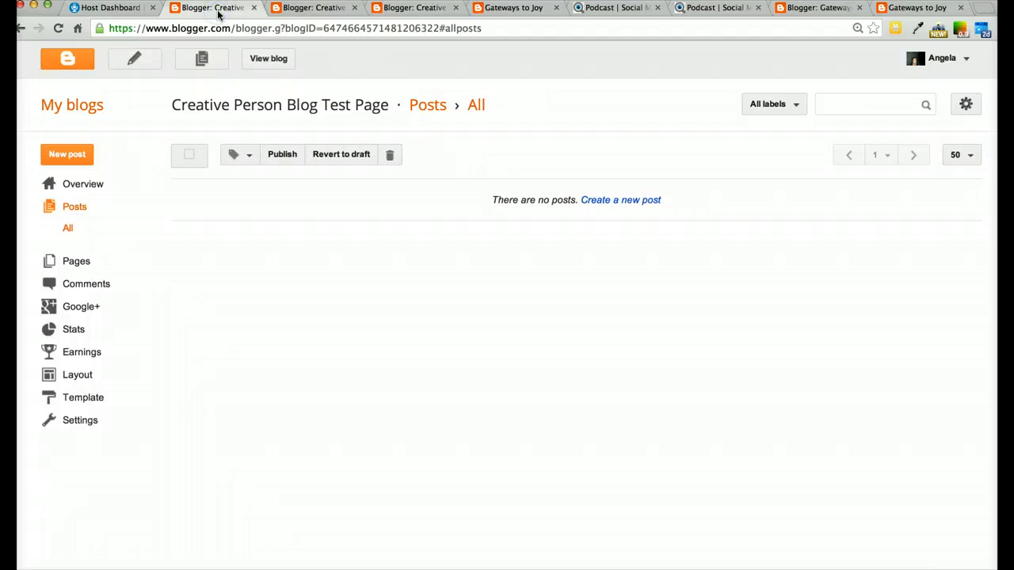
pyautogui.click(311, 9)
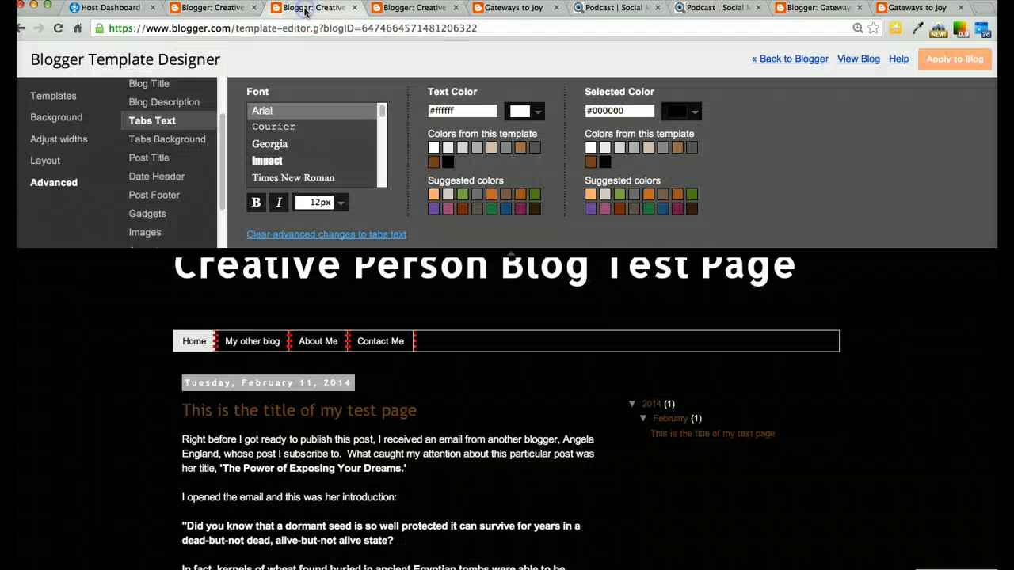
pyautogui.click(421, 9)
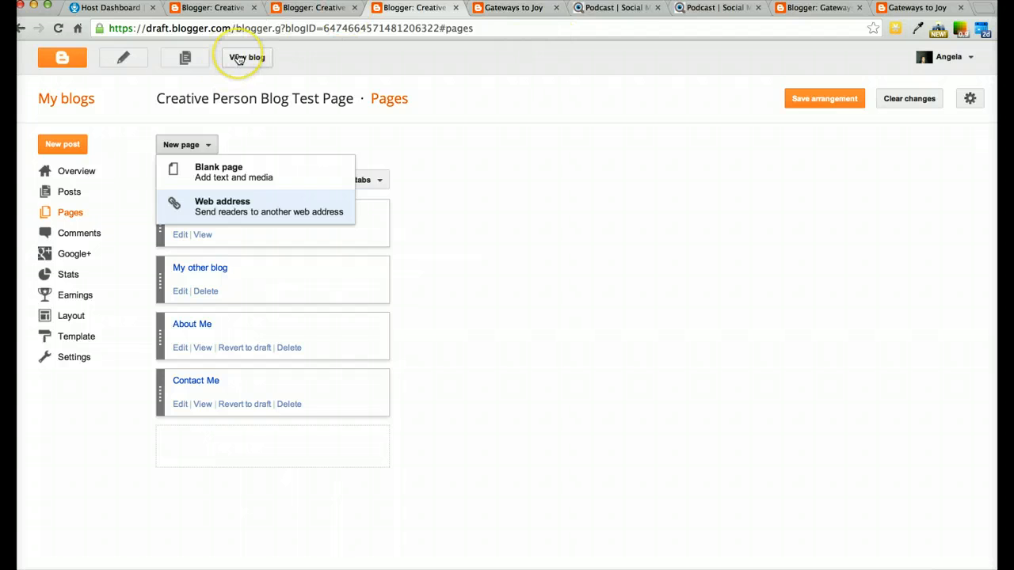
# View the test blog's About Me and Contact Me pages
pyautogui.click(238, 60)
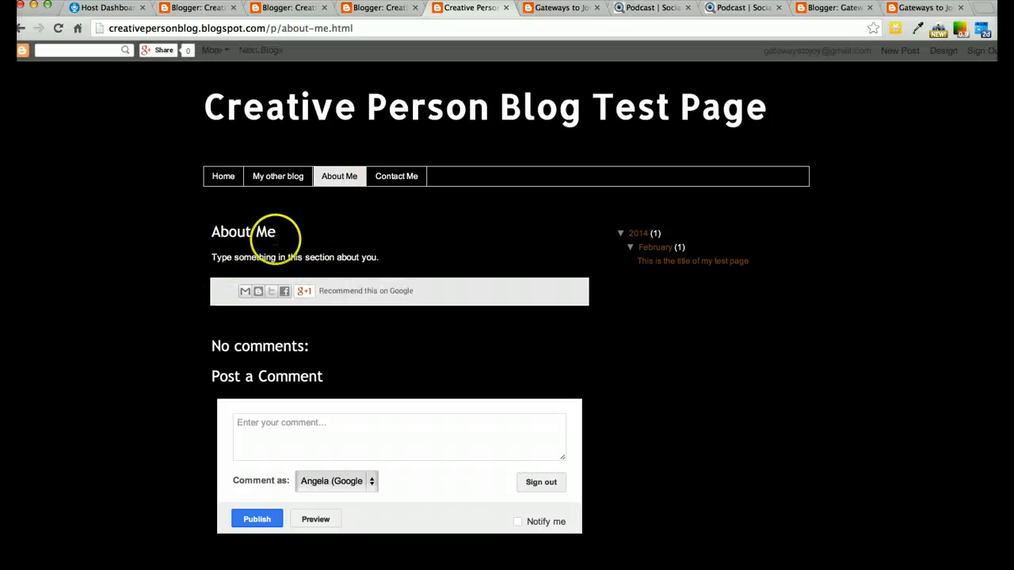
pyautogui.click(402, 176)
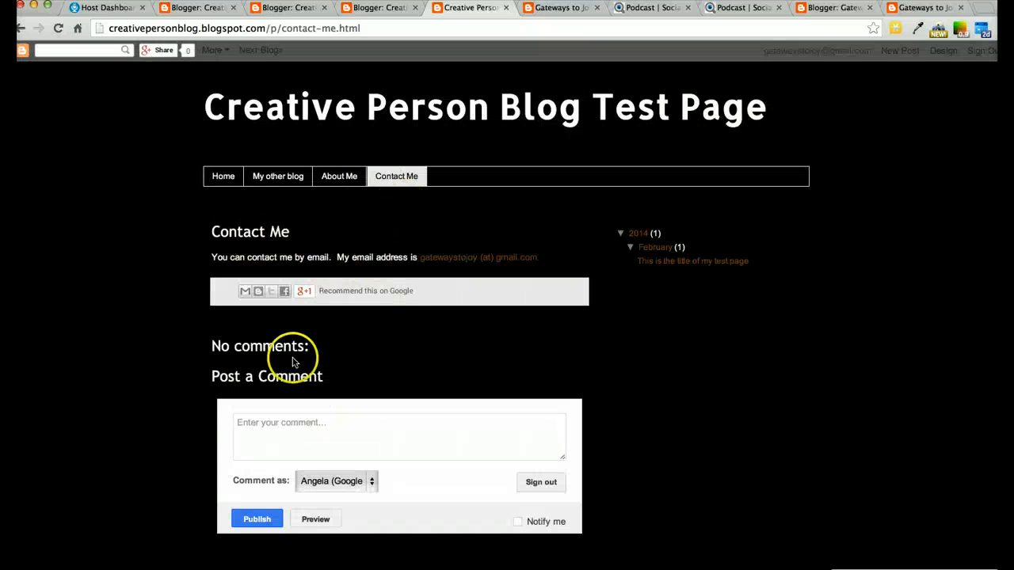
pyautogui.click(197, 8)
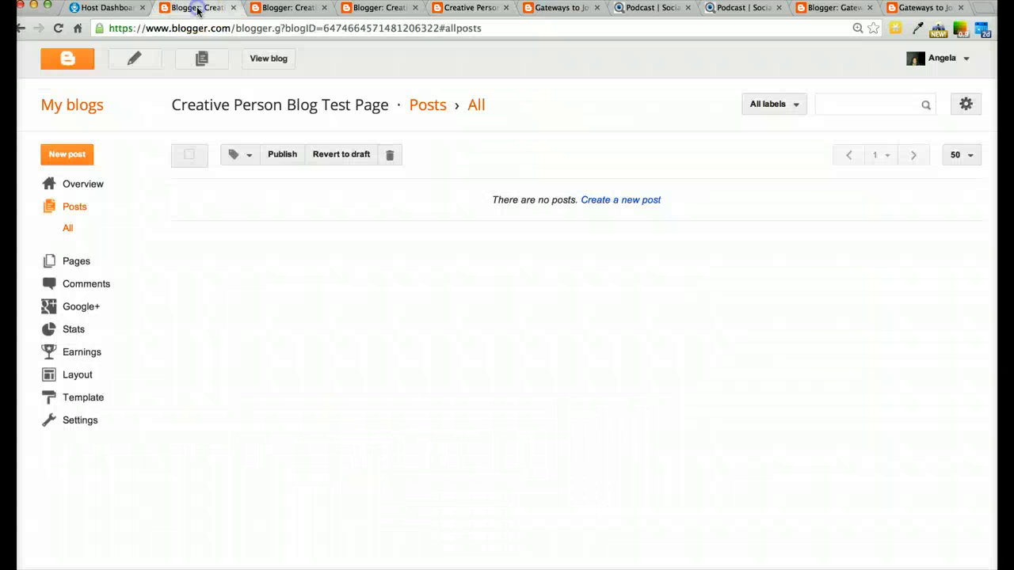
pyautogui.click(288, 9)
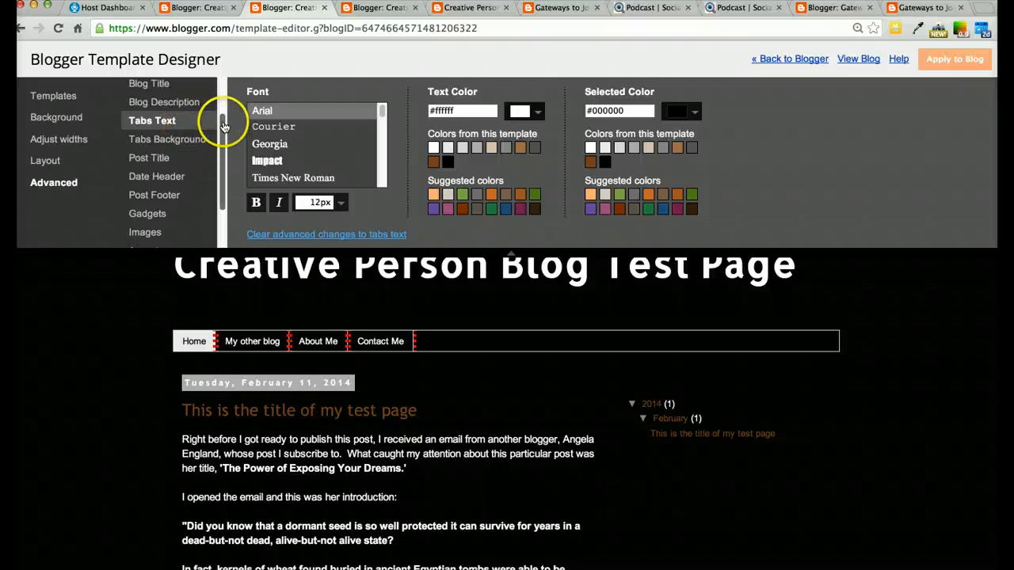
# In Template Designer's Tabs Text settings, set the Selected Color to #e1b596
pyautogui.moveTo(223, 125); pyautogui.dragTo(223, 146)
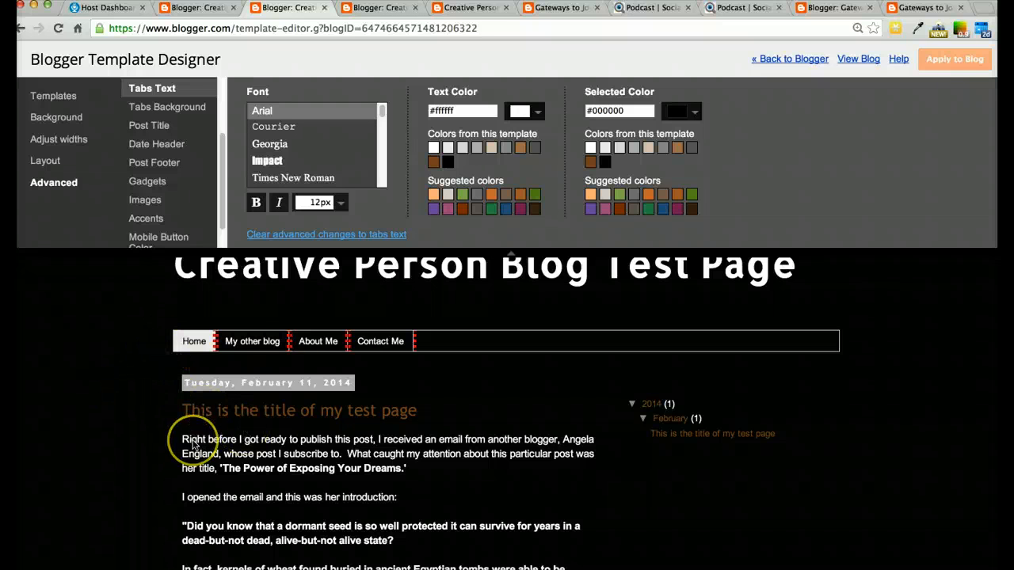
pyautogui.scroll(-10, 193, 445)
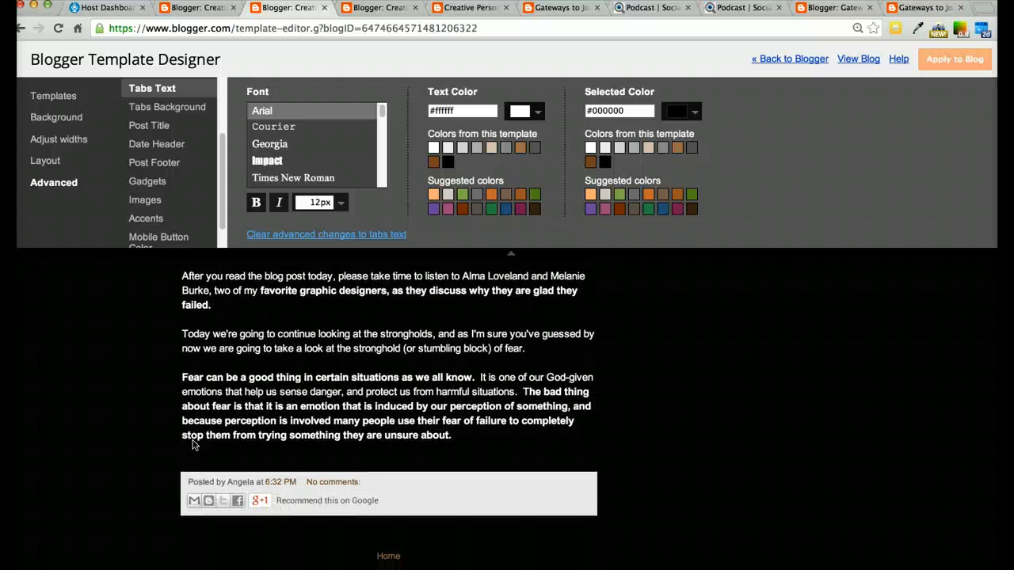
pyautogui.scroll(3, 151, 240)
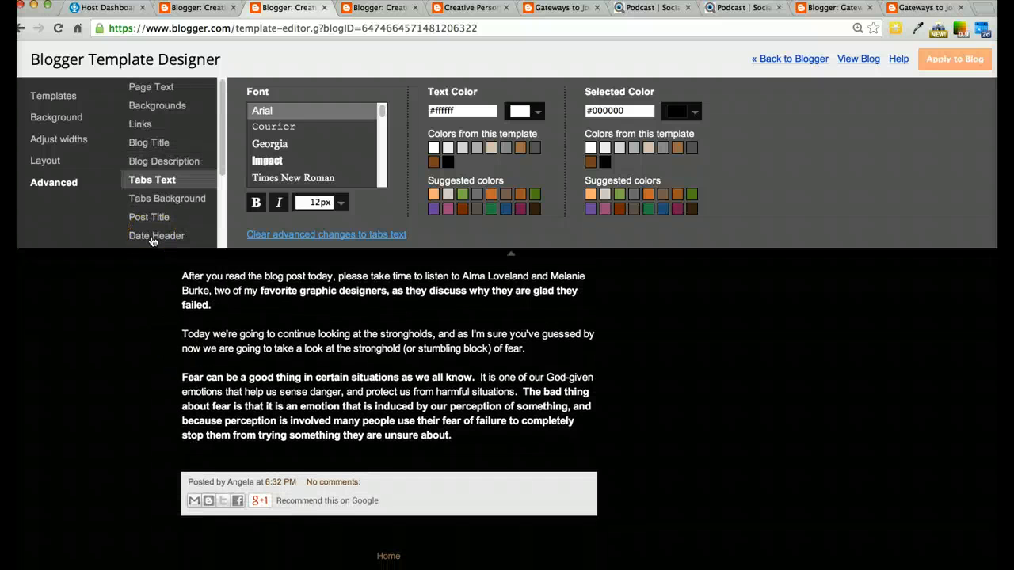
pyautogui.scroll(10, 143, 328)
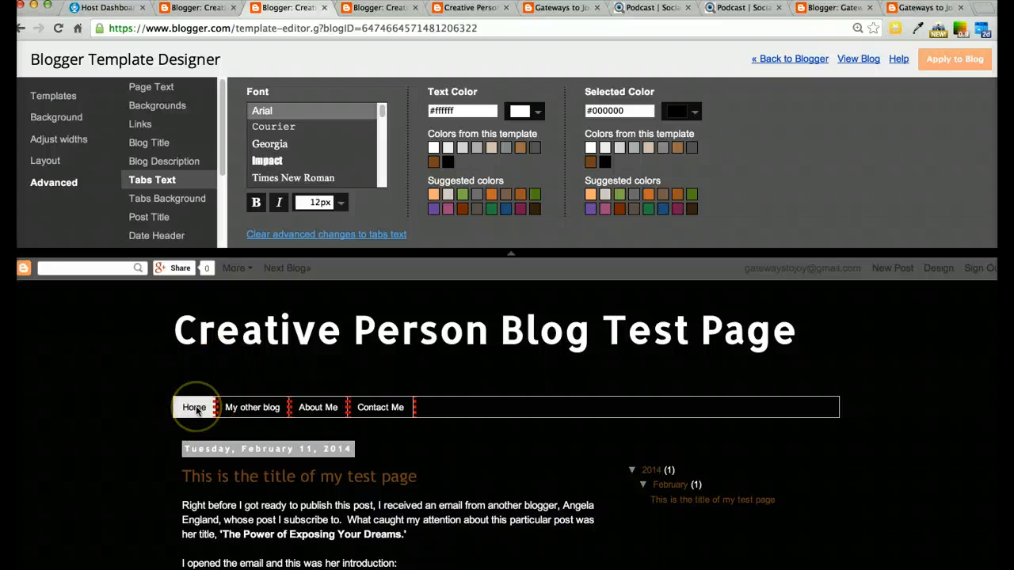
pyautogui.click(605, 148)
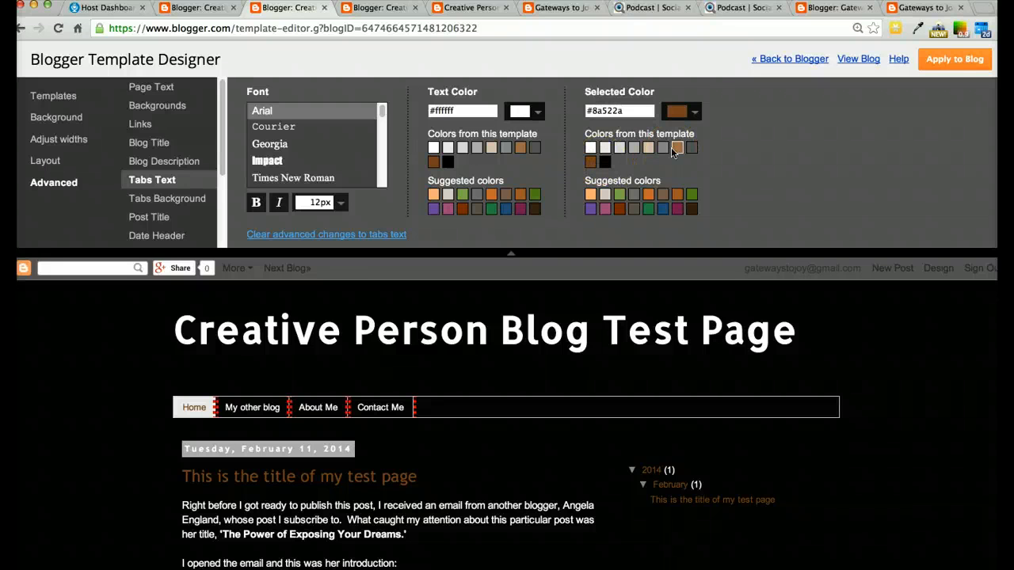
pyautogui.click(697, 113)
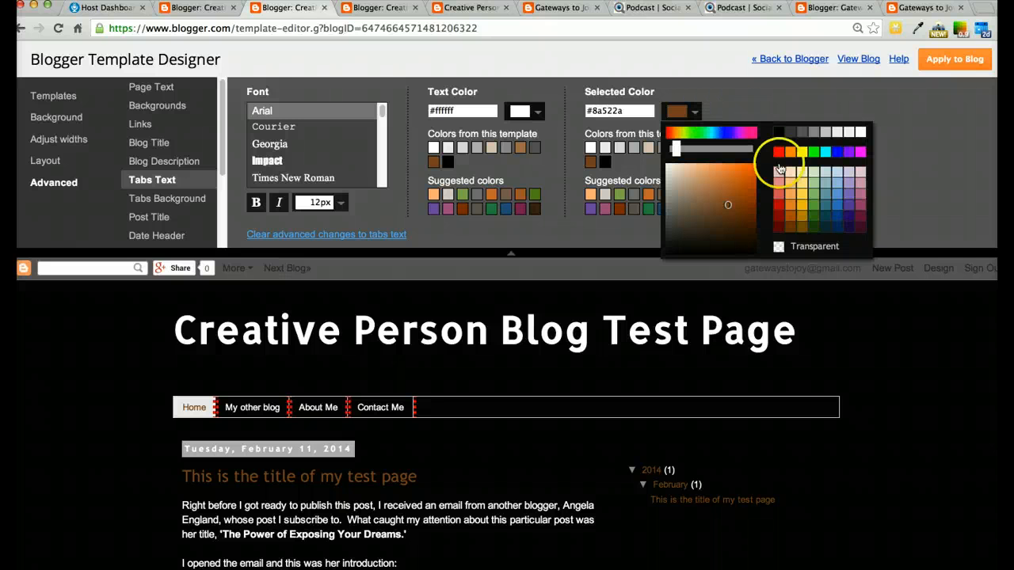
pyautogui.click(694, 174)
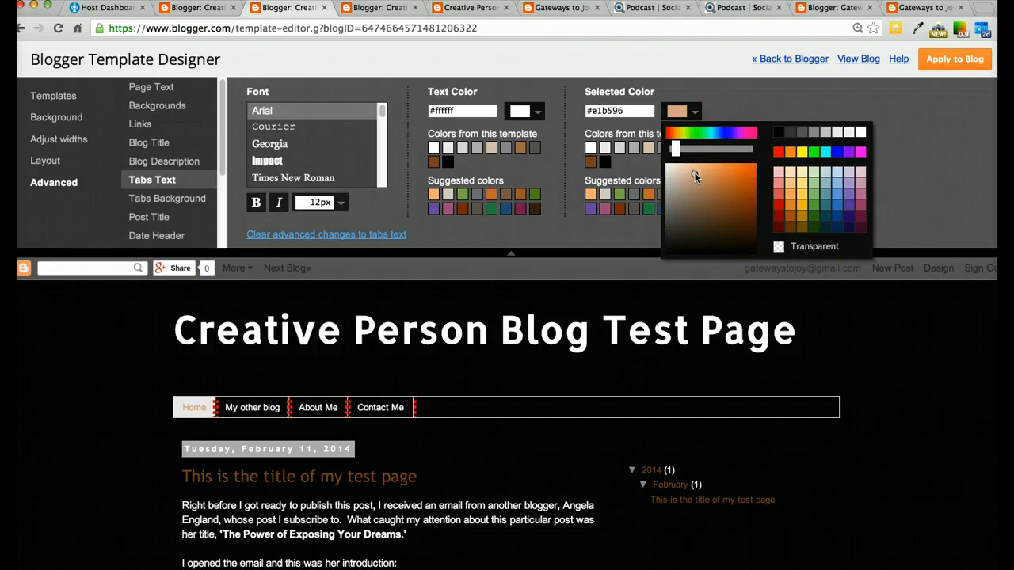
# Change the Tabs Text Selected Color to #5f3313 using the colour picker
pyautogui.click(687, 193)
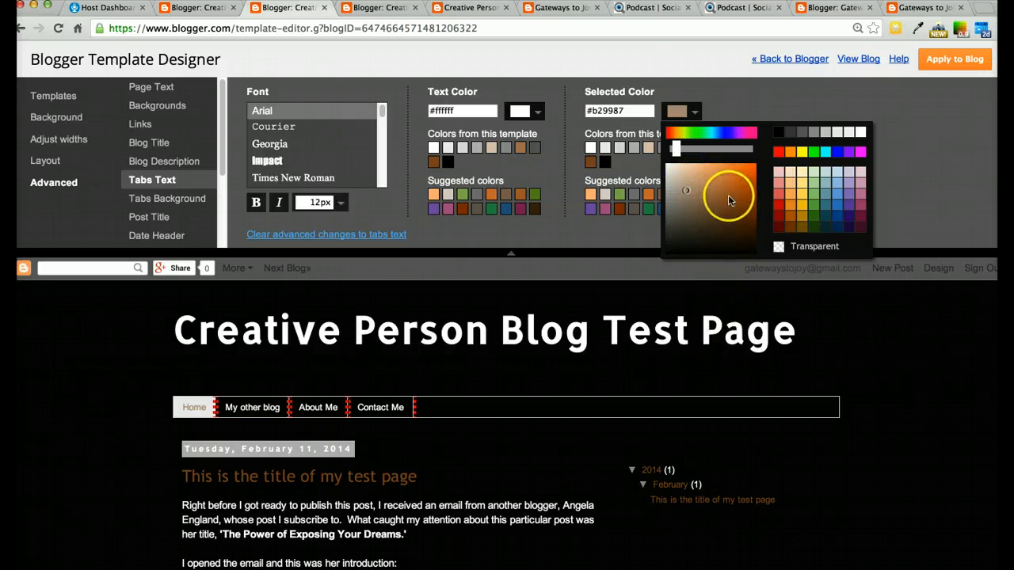
pyautogui.click(736, 222)
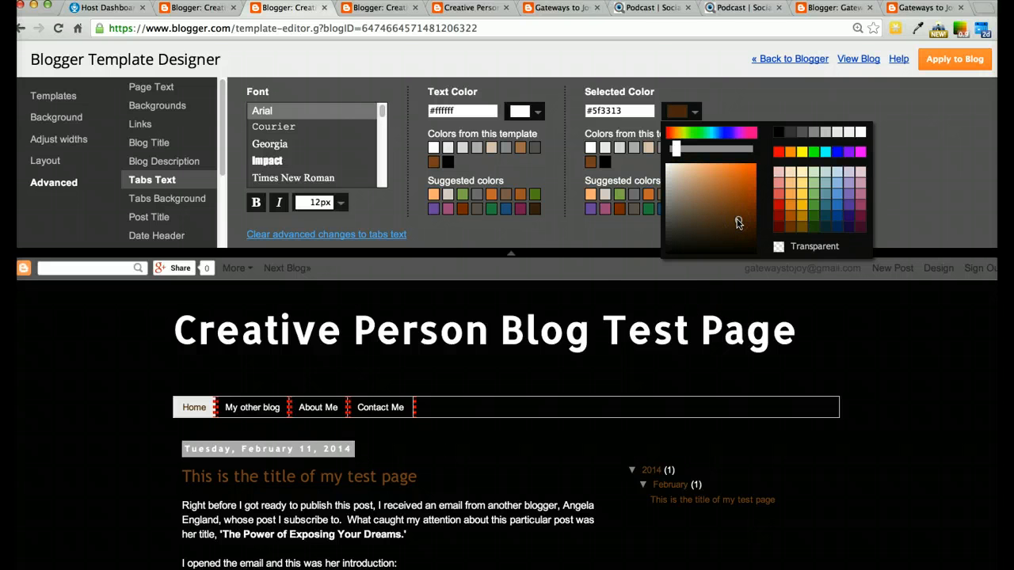
pyautogui.click(996, 166)
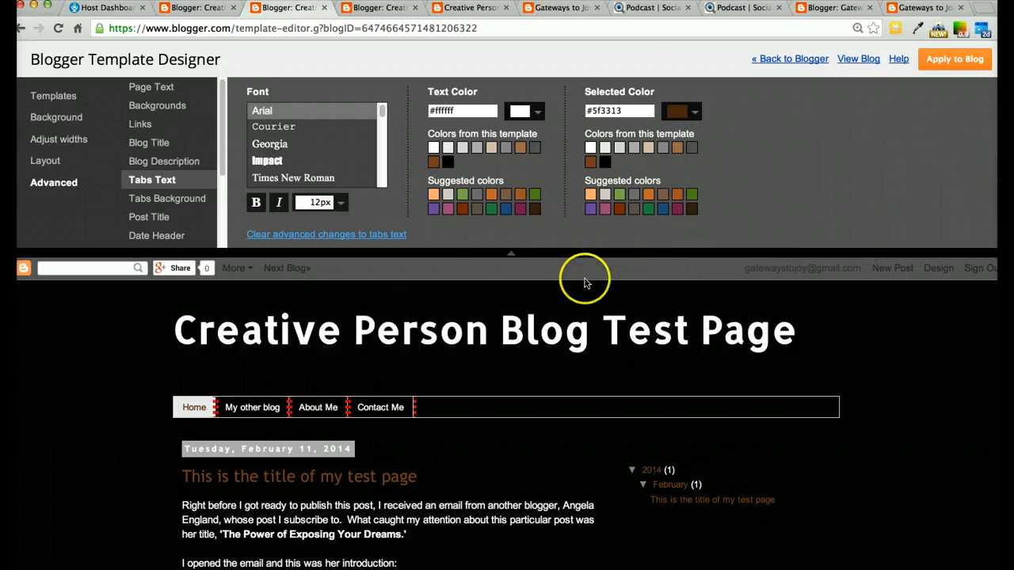
# Set the Post Title font to Times New Roman, trying other fonts and toggling italic and bold
pyautogui.click(161, 203)
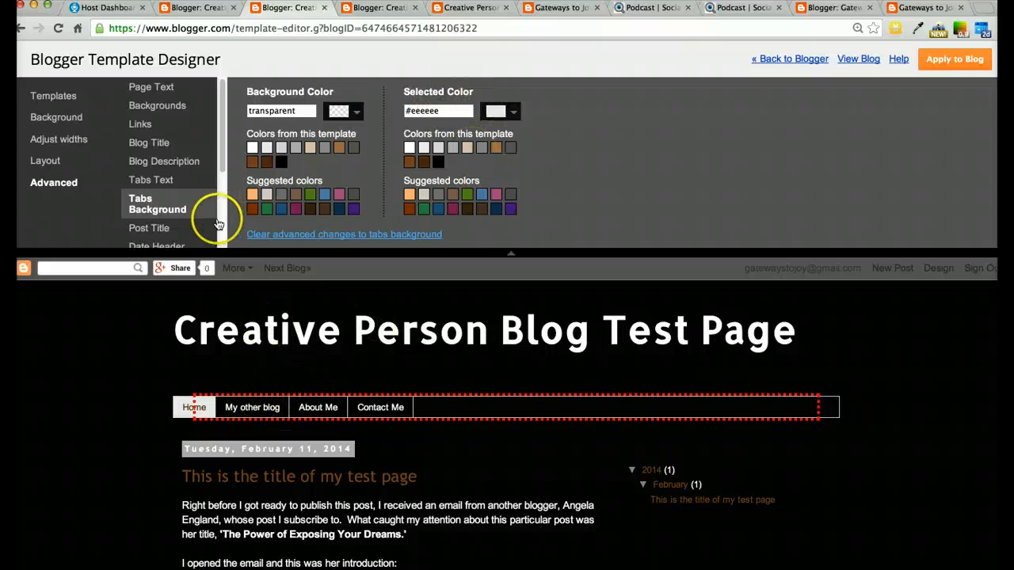
pyautogui.click(164, 228)
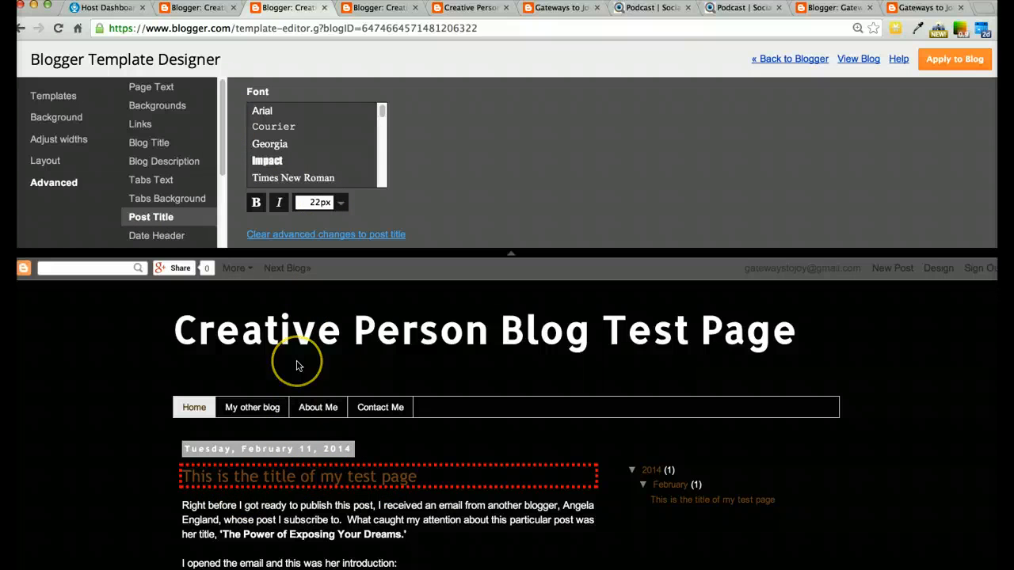
pyautogui.scroll(-1, 295, 361)
pyautogui.scroll(-3, 297, 365)
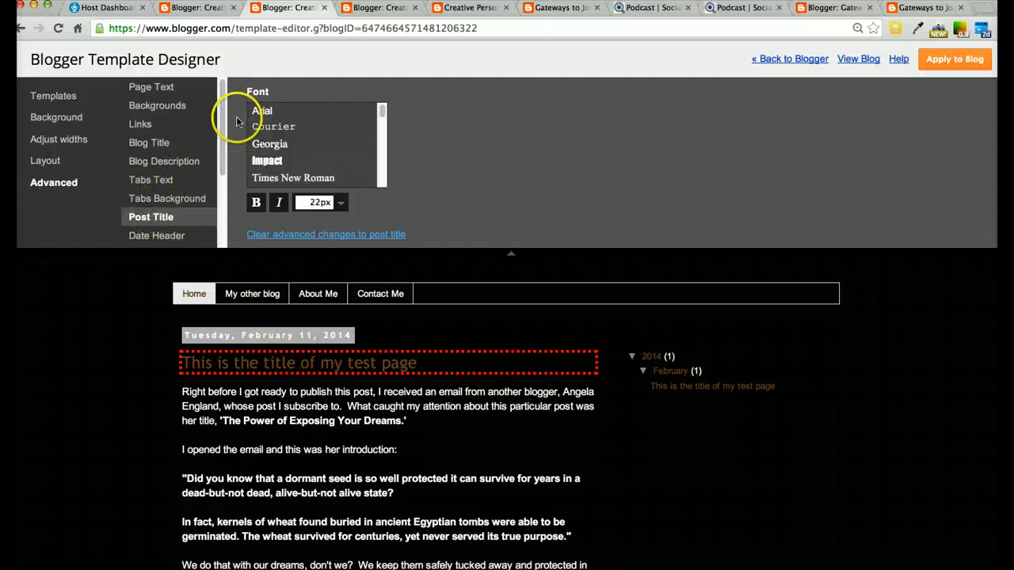
pyautogui.click(261, 111)
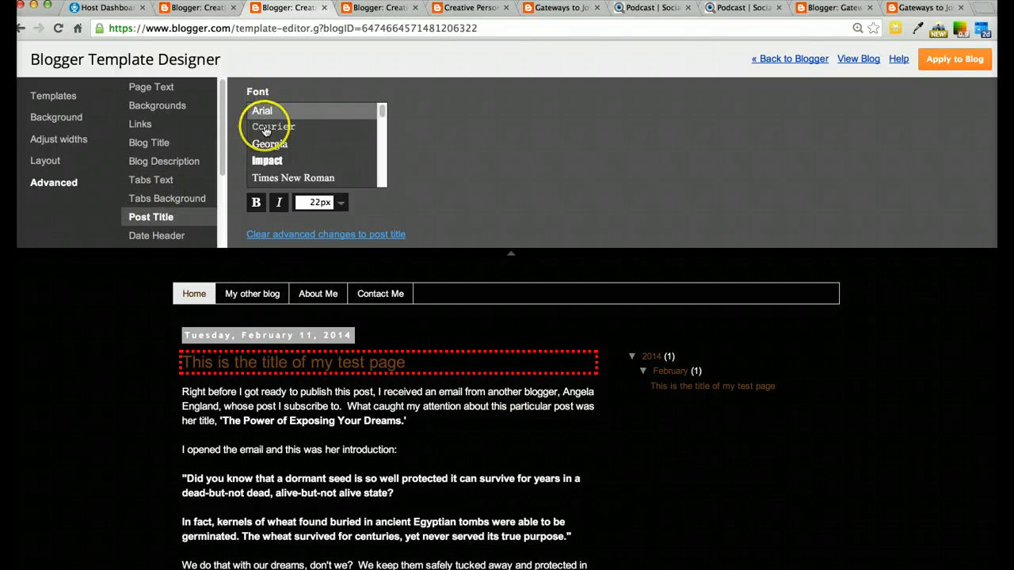
pyautogui.click(266, 128)
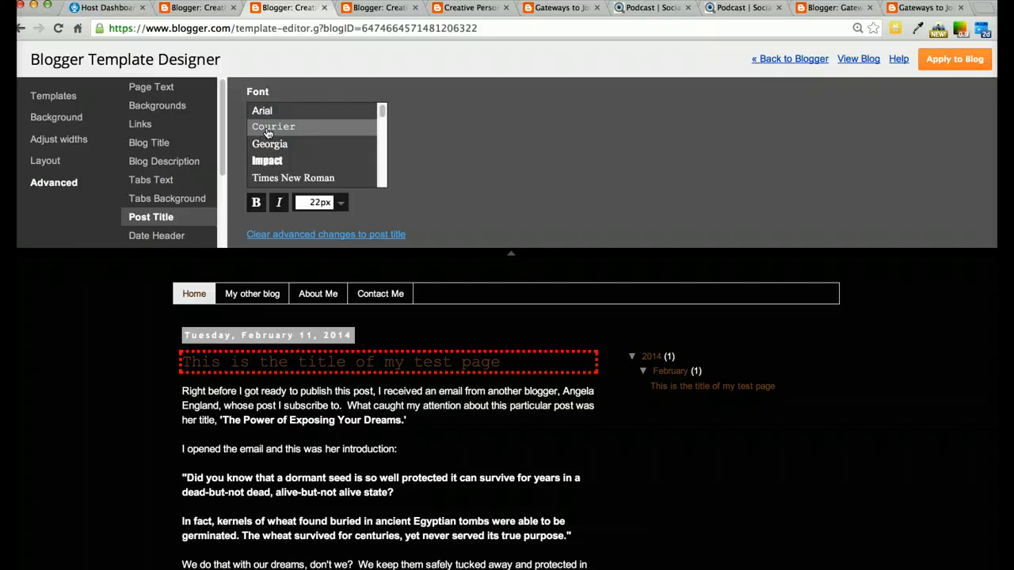
pyautogui.click(272, 145)
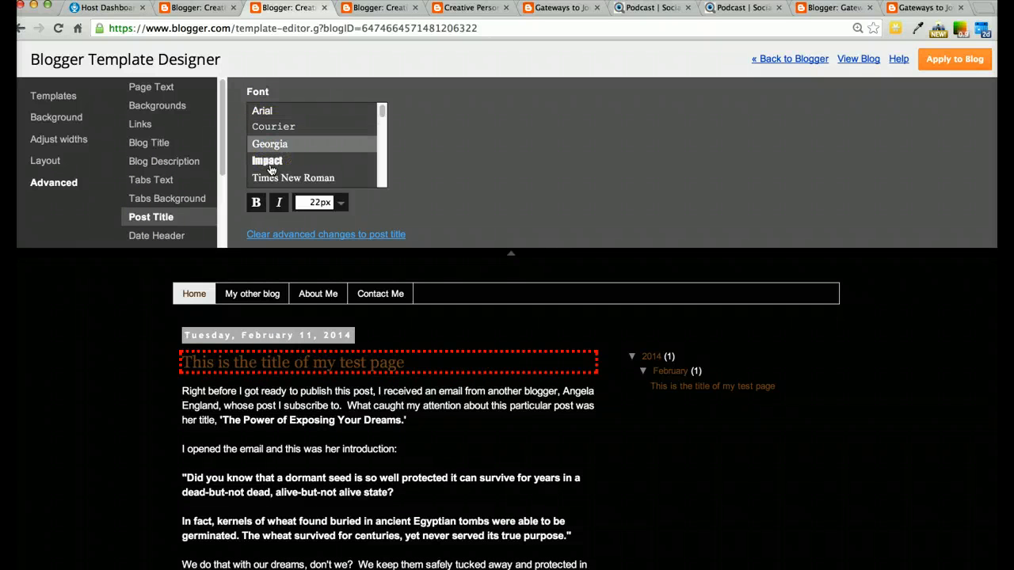
pyautogui.click(269, 167)
pyautogui.click(287, 178)
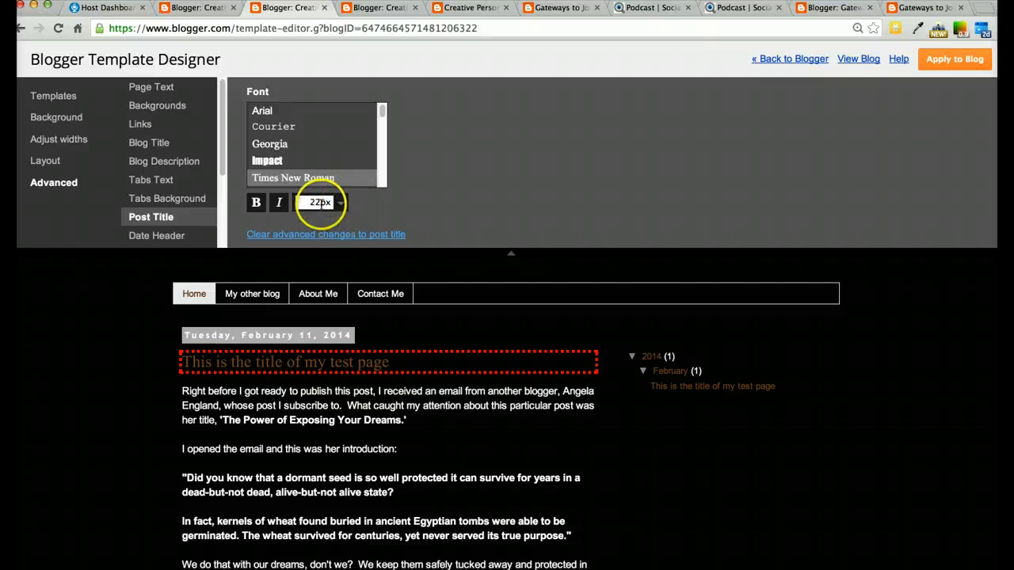
pyautogui.click(280, 204)
pyautogui.click(280, 204)
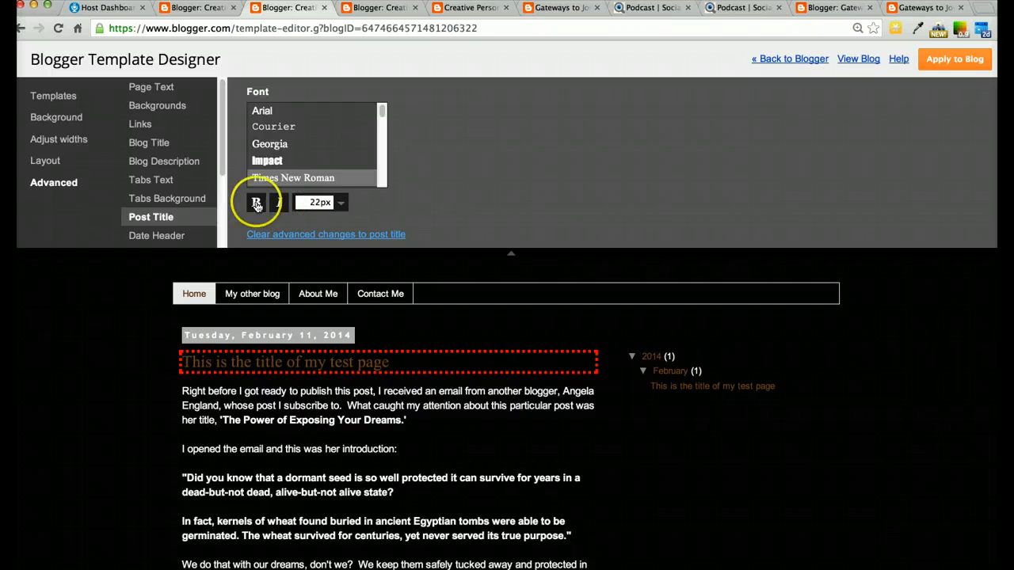
pyautogui.click(257, 205)
pyautogui.click(256, 205)
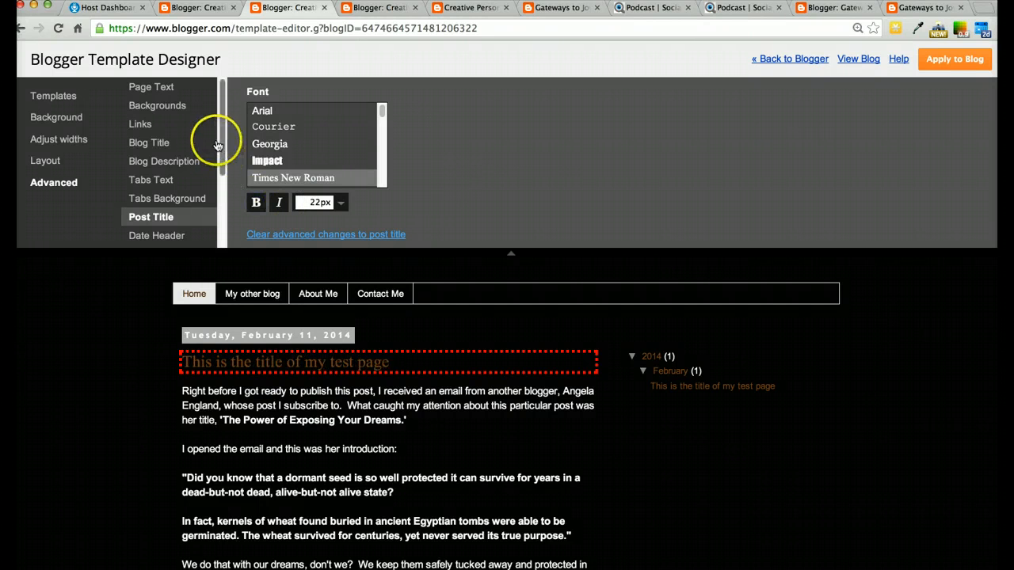
# Set the Date Header background colour to transparent
pyautogui.moveTo(222, 153); pyautogui.dragTo(223, 183)
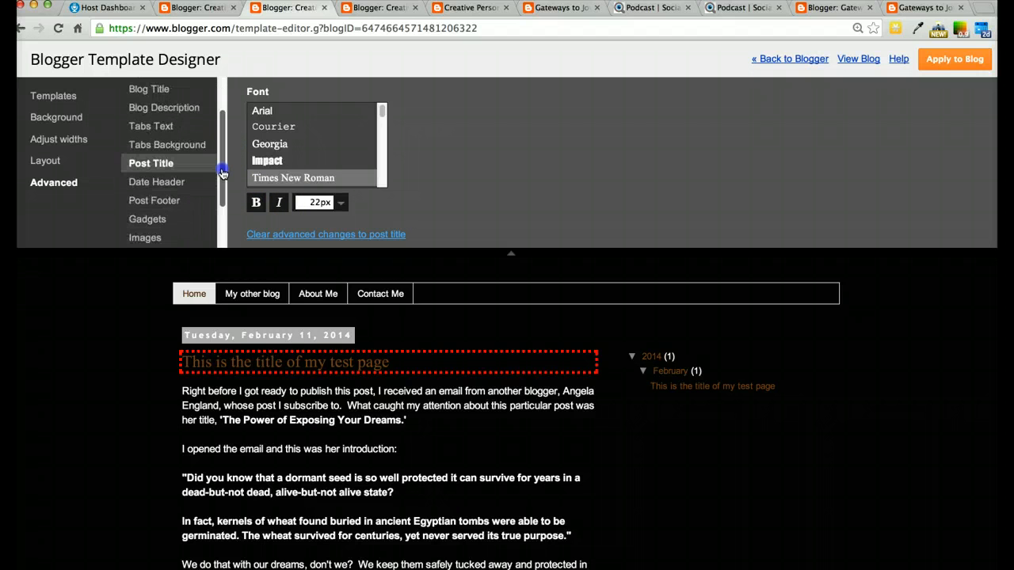
pyautogui.click(177, 181)
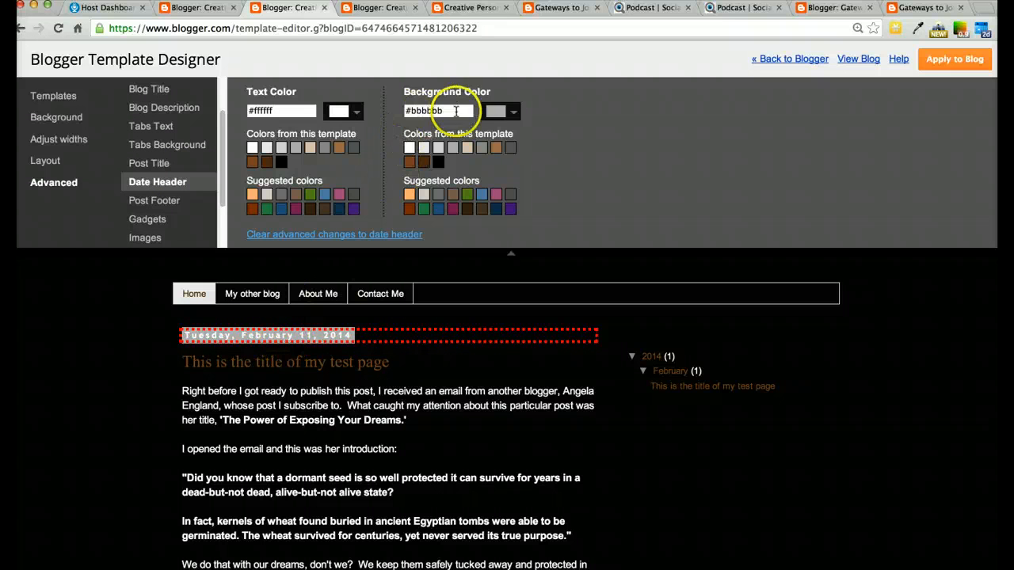
pyautogui.moveTo(451, 111); pyautogui.dragTo(404, 111)
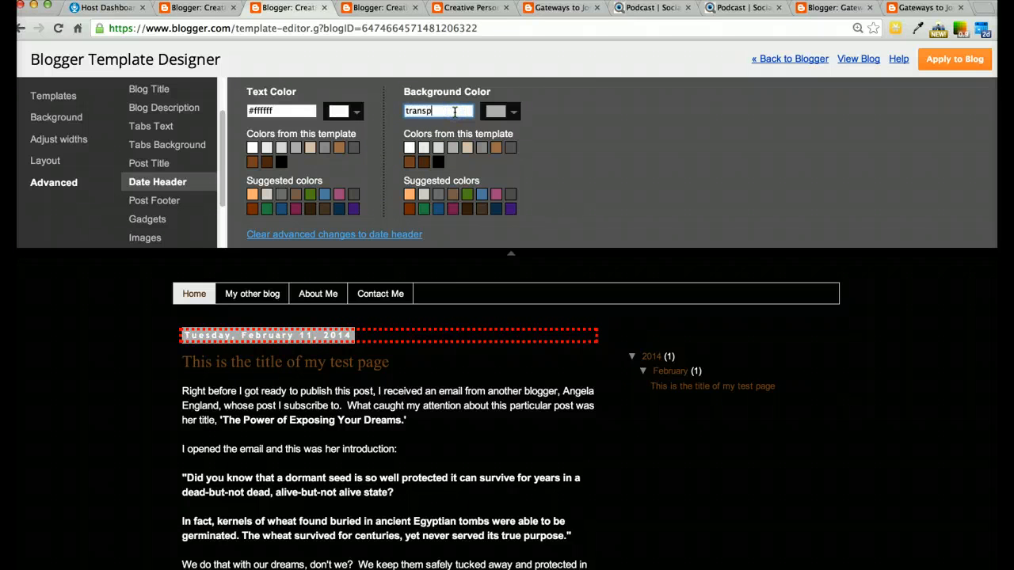
pyautogui.write('nt')
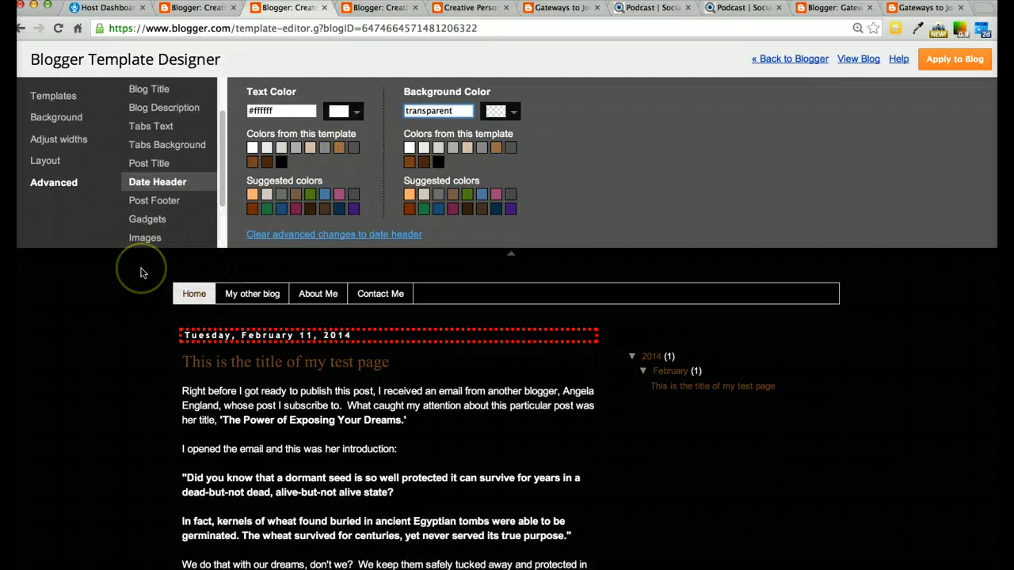
# Set the Post Footer text colour to white, #ffffff
pyautogui.click(162, 201)
pyautogui.scroll(-5, 522, 369)
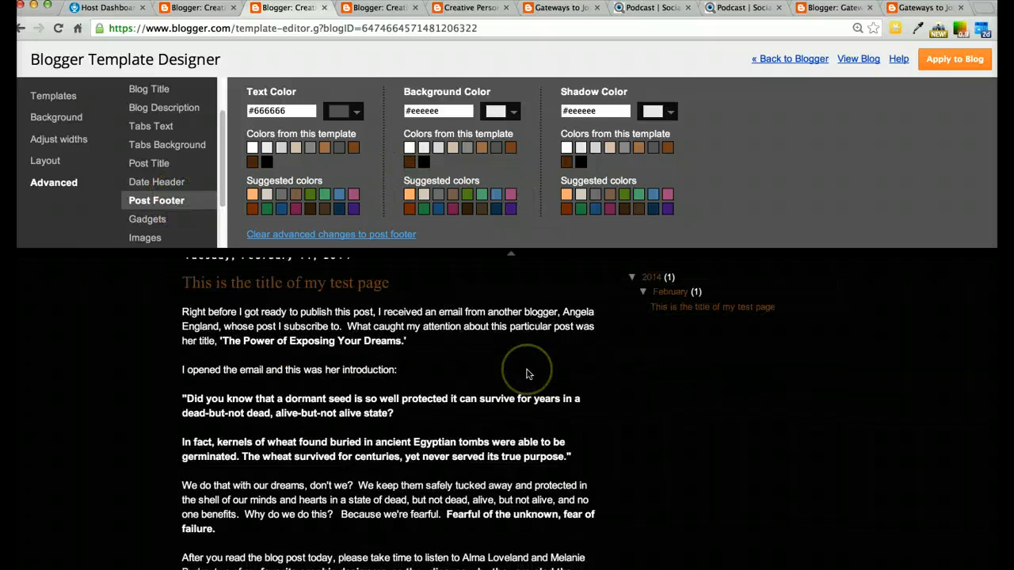
pyautogui.scroll(-2, 527, 374)
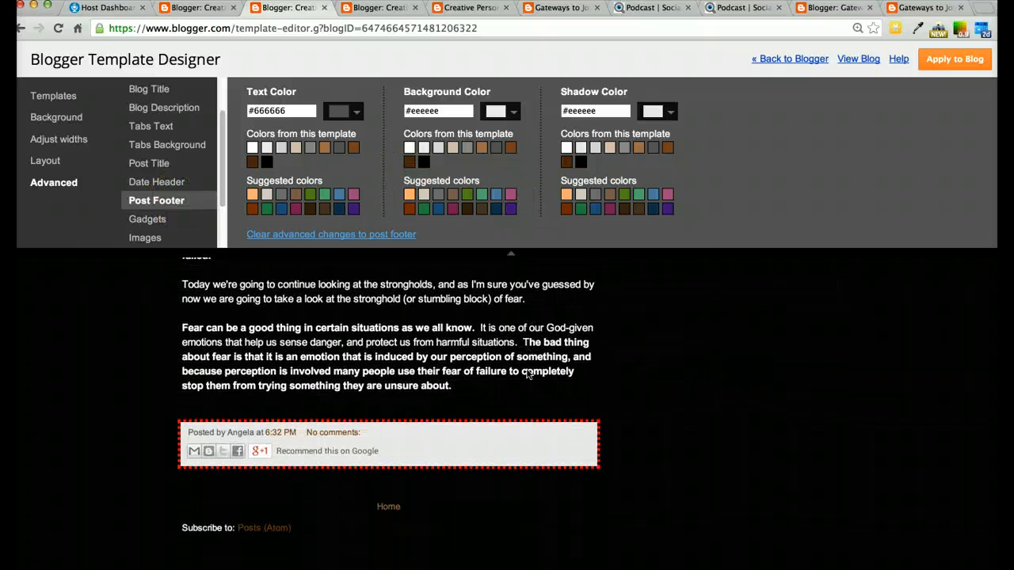
pyautogui.click(251, 148)
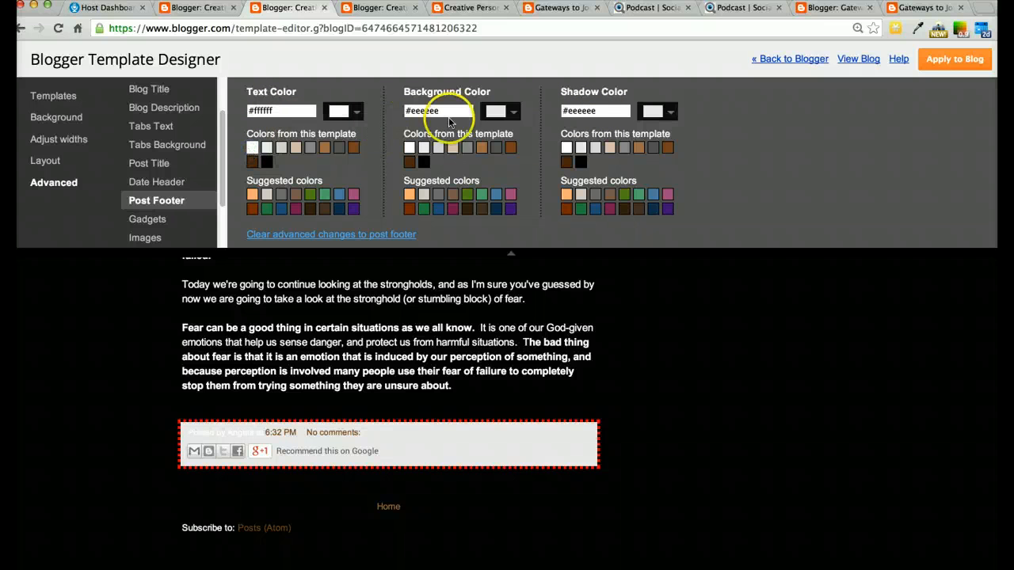
# Set the Post Footer background and shadow colours to transparent and apply the changes to the blog
pyautogui.moveTo(441, 110); pyautogui.dragTo(400, 110)
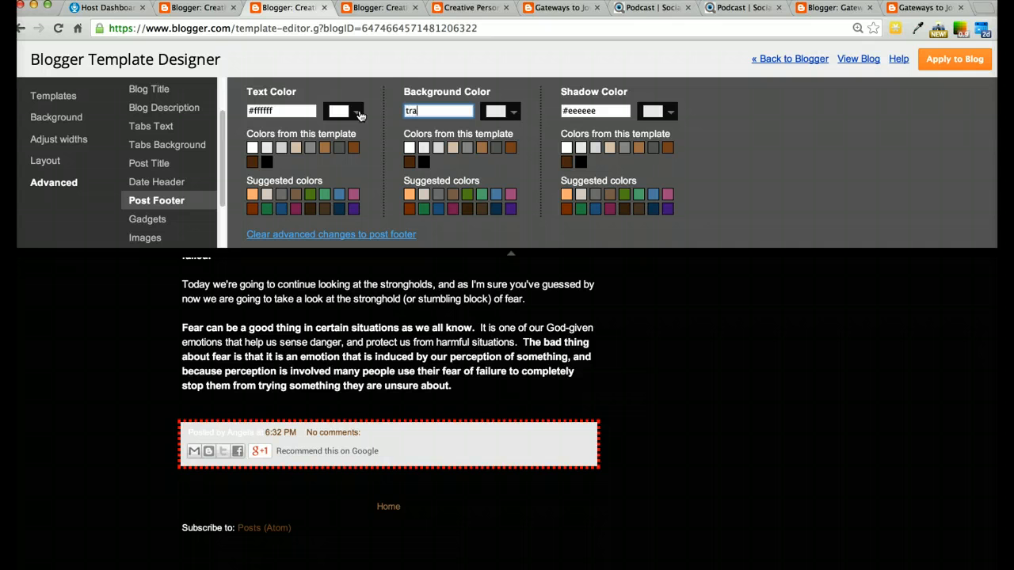
pyautogui.write('transparent')
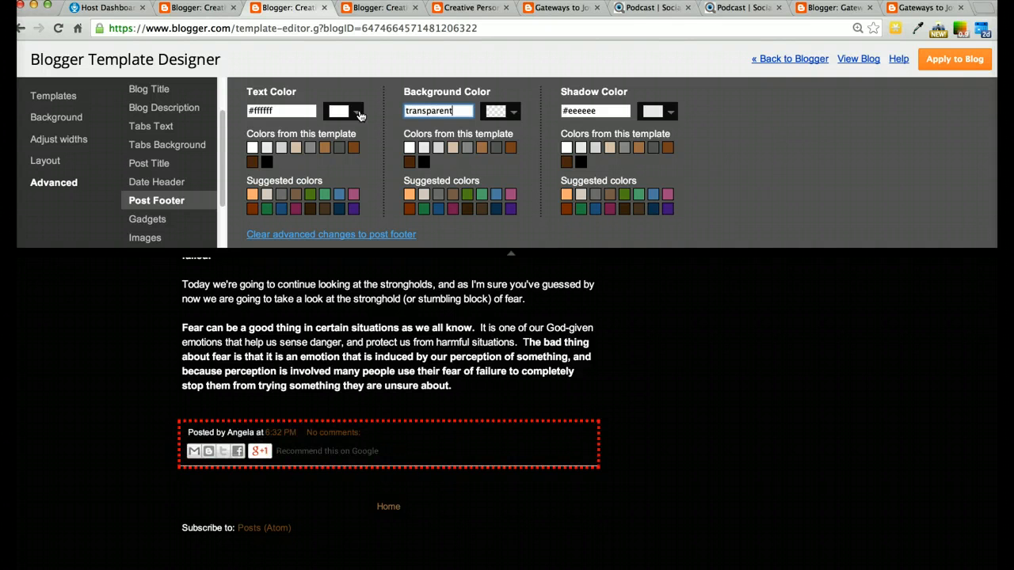
pyautogui.tripleClick(600, 111)
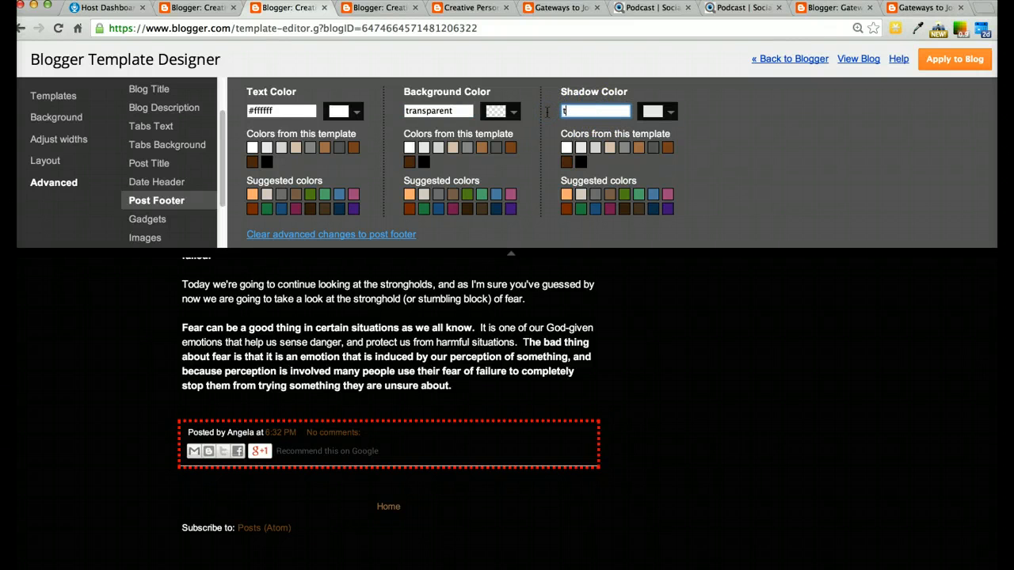
pyautogui.write('transparent')
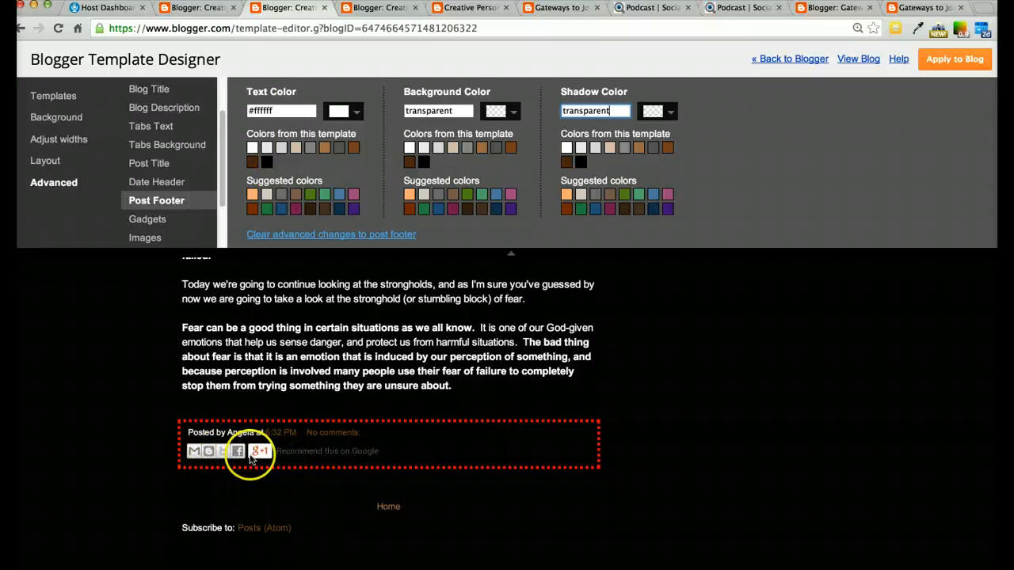
pyautogui.click(950, 62)
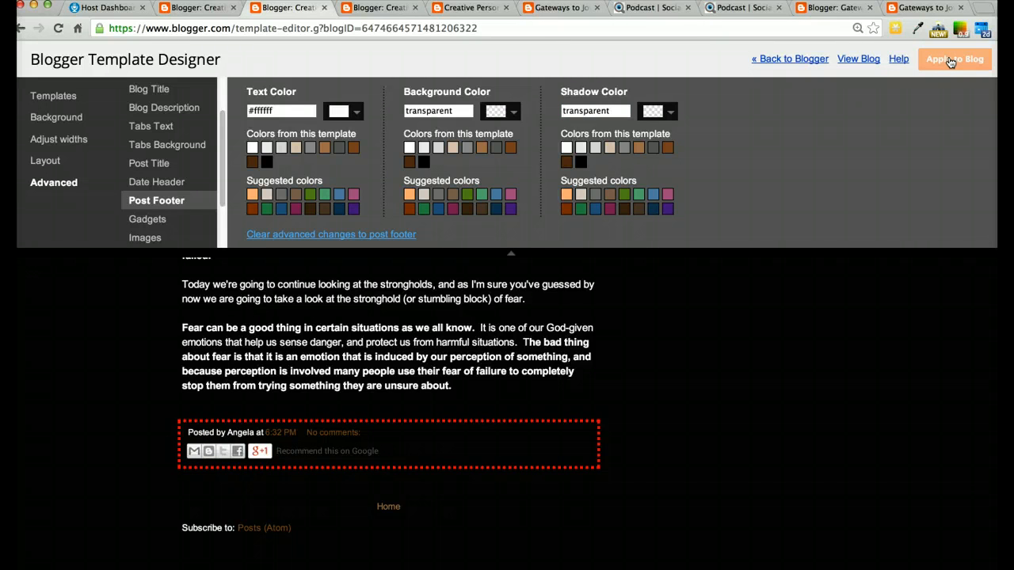
pyautogui.click(933, 226)
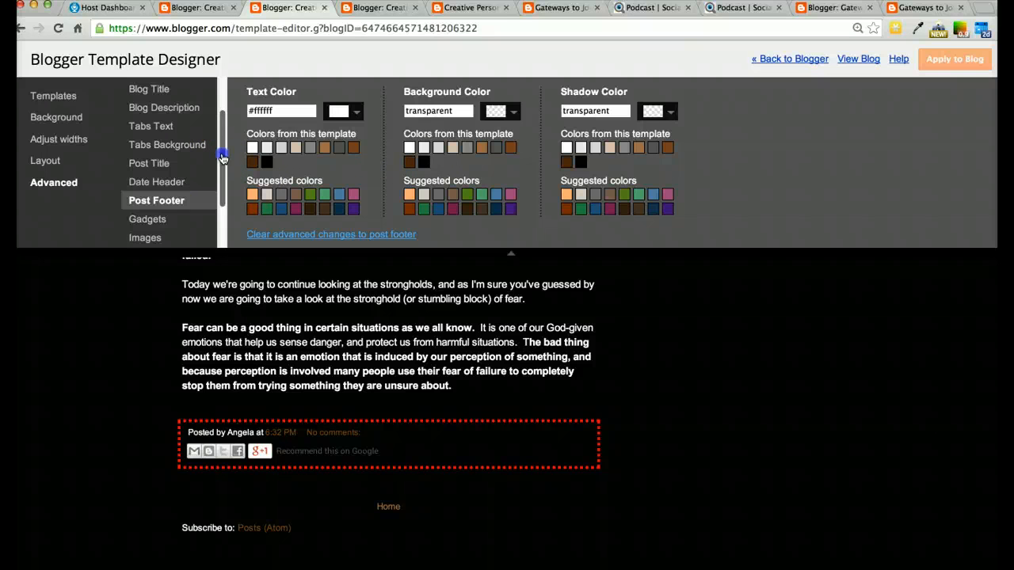
# Set the Gadgets title font to Courier
pyautogui.moveTo(221, 156); pyautogui.dragTo(222, 192)
pyautogui.click(149, 163)
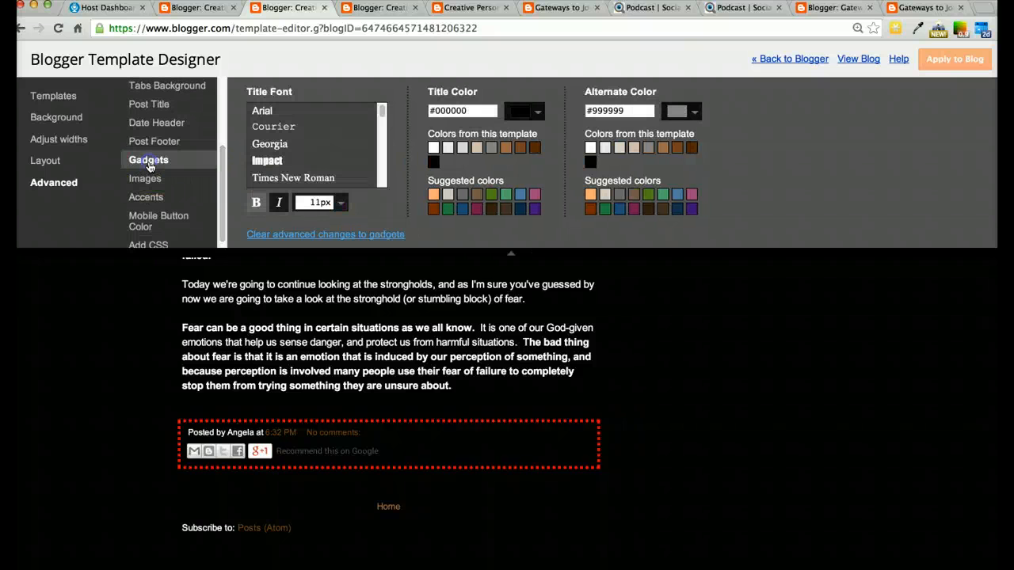
pyautogui.scroll(10, 692, 434)
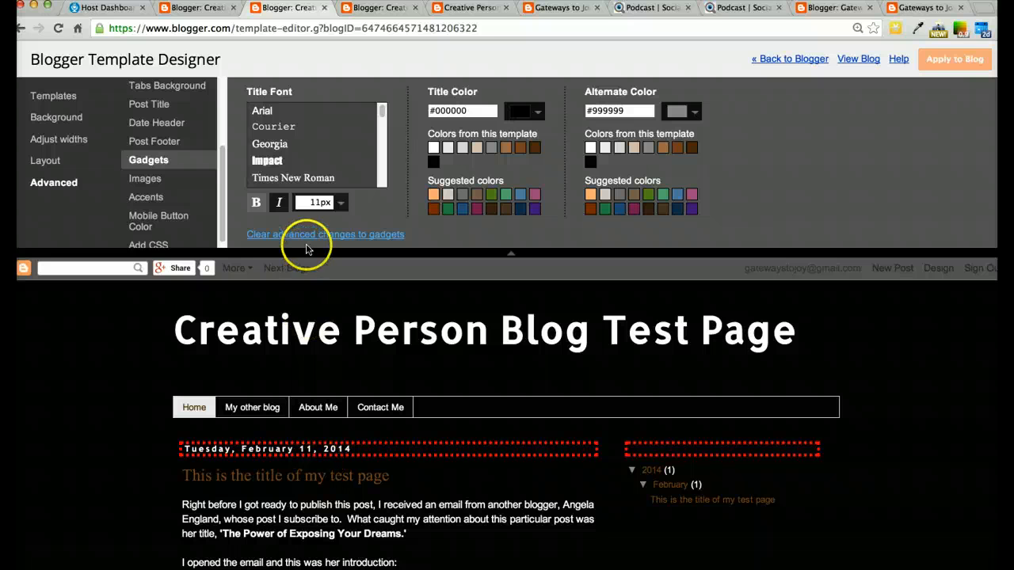
pyautogui.click(262, 111)
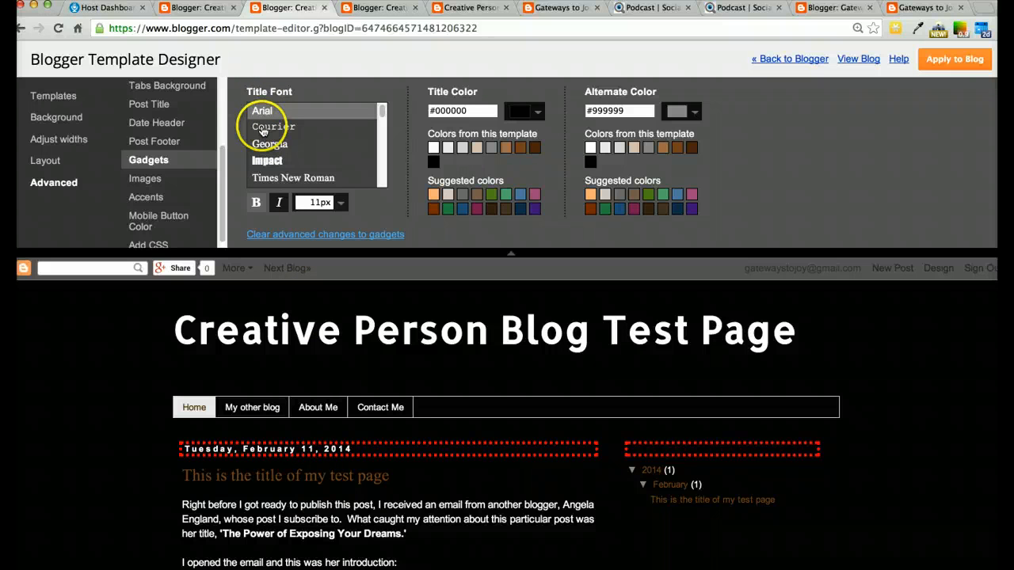
pyautogui.click(264, 128)
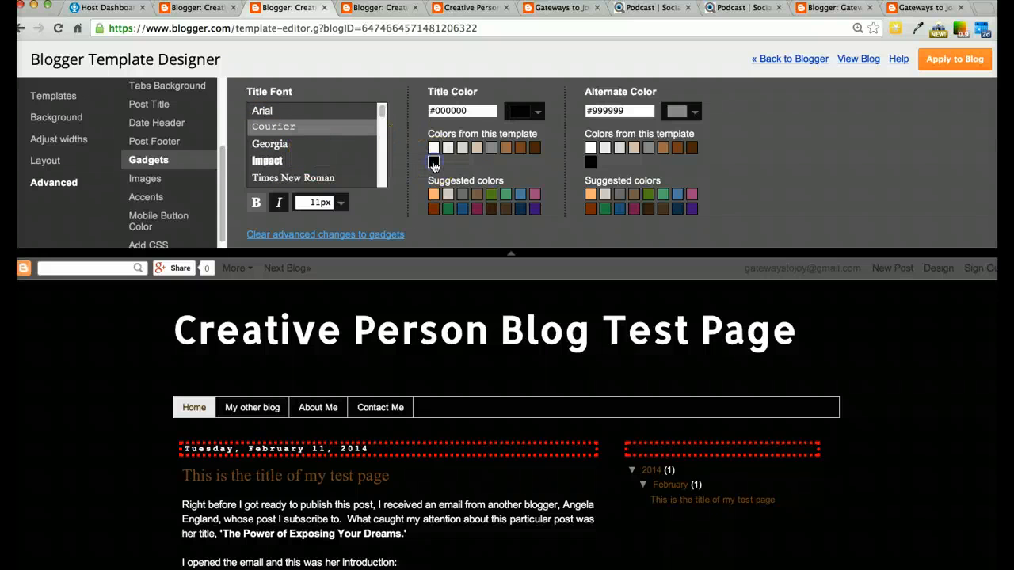
# Set the Gadgets Alternate Color to white, #ffffff, after trying #dddddd
pyautogui.click(591, 148)
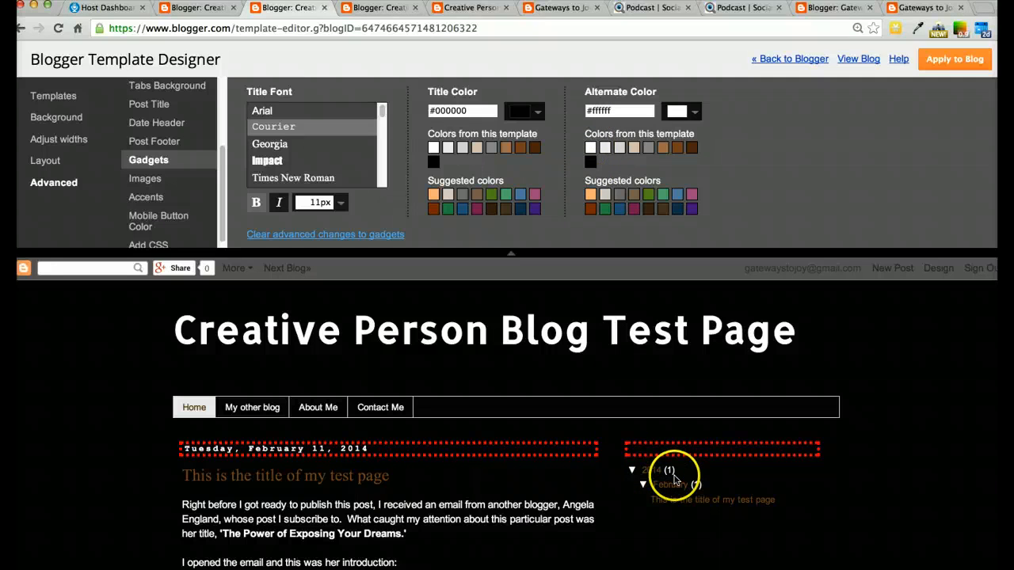
pyautogui.scroll(-15, 606, 455)
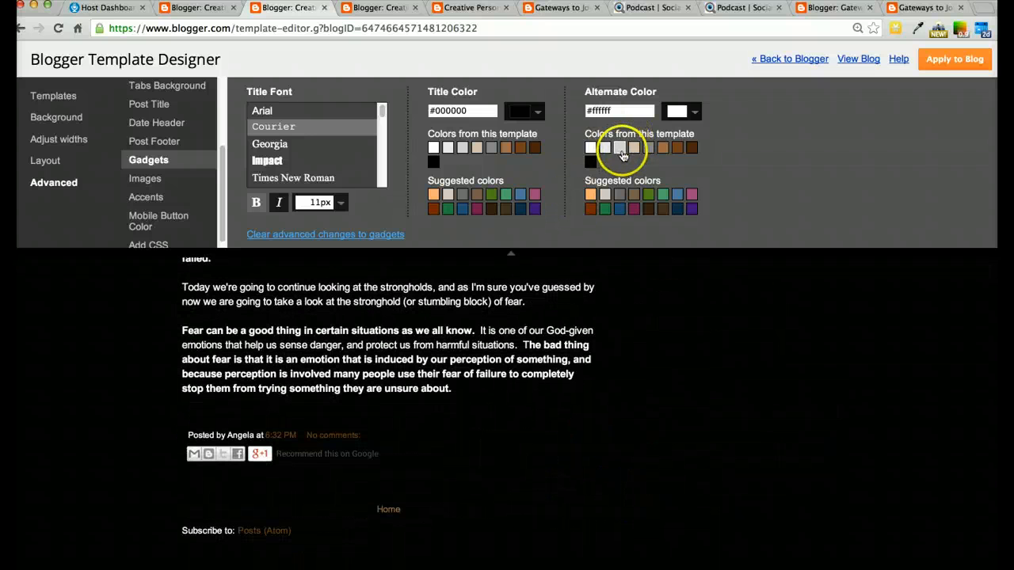
pyautogui.click(619, 148)
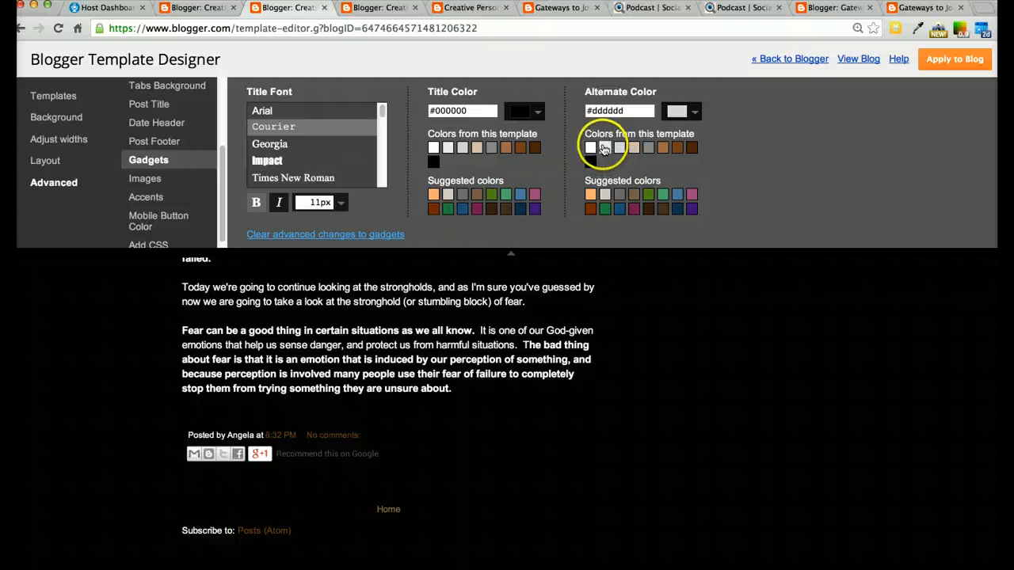
pyautogui.click(590, 148)
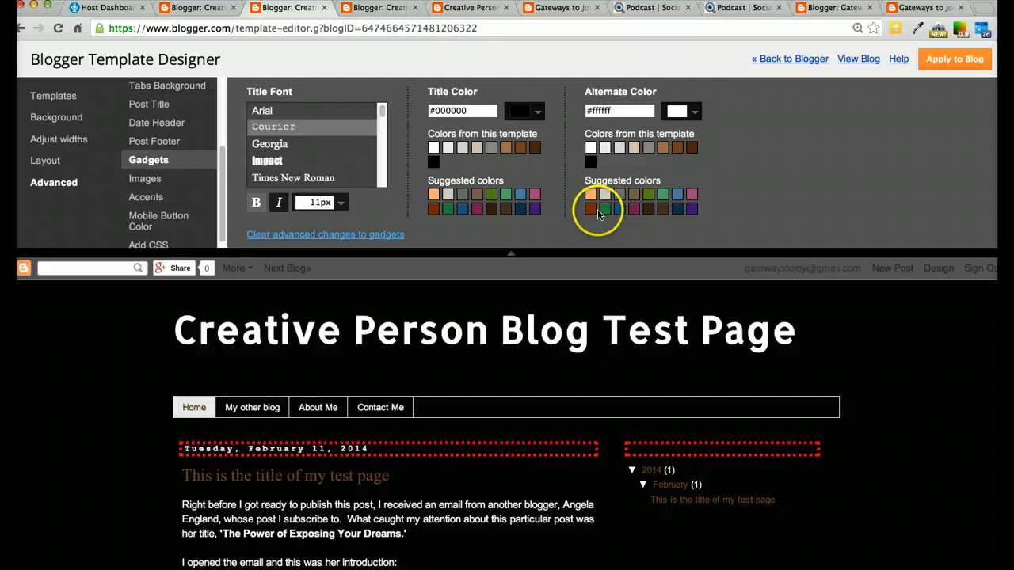
pyautogui.click(589, 147)
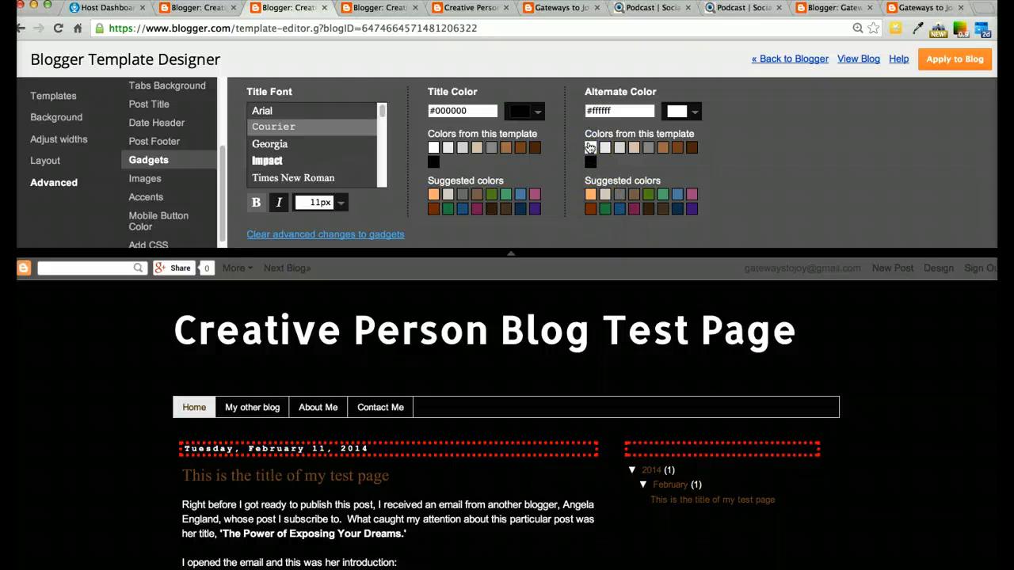
# Open the Images settings in Advanced and scroll through the blog preview to examine the post images
pyautogui.click(144, 179)
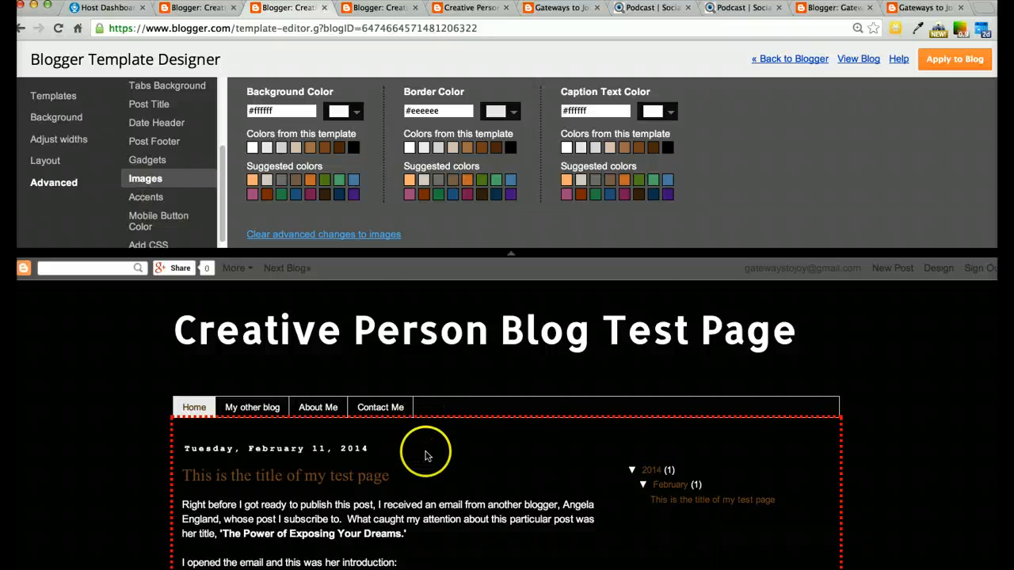
pyautogui.scroll(-10, 425, 455)
pyautogui.scroll(10, 426, 456)
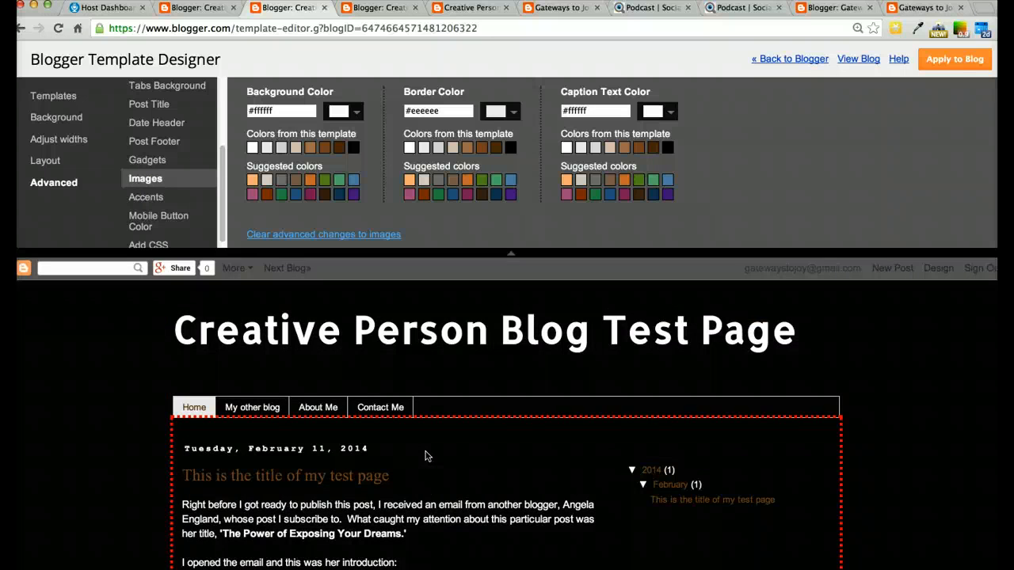
pyautogui.scroll(-4, 425, 455)
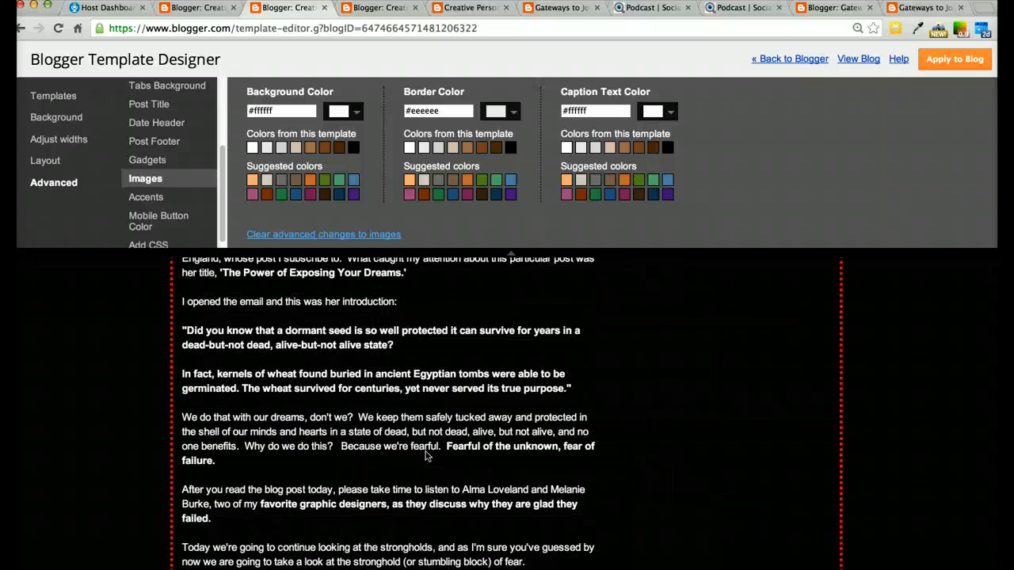
pyautogui.scroll(4, 425, 455)
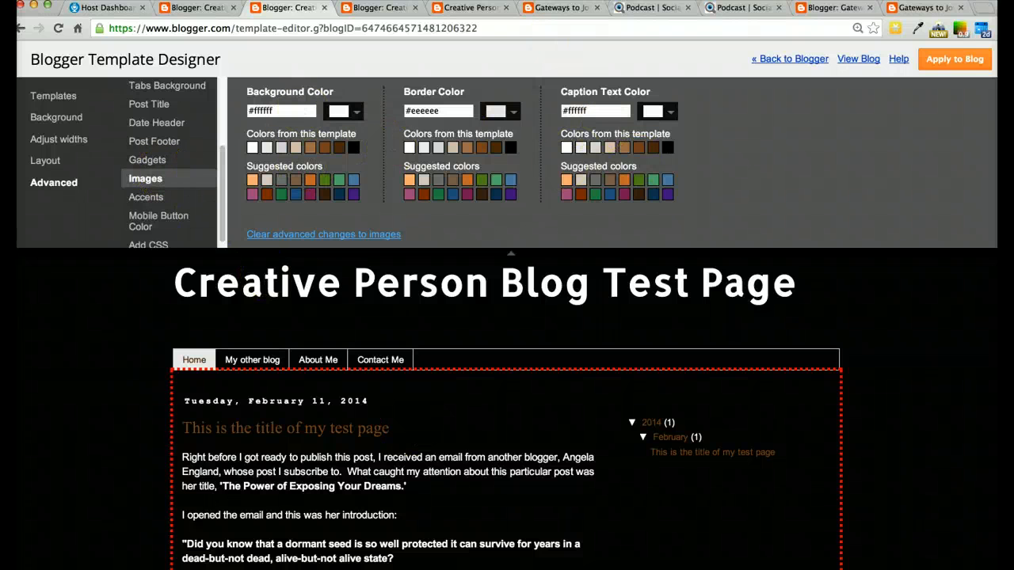
# Open the test post 'This is the title of my test page' for editing from the blog's Posts list
pyautogui.click(467, 9)
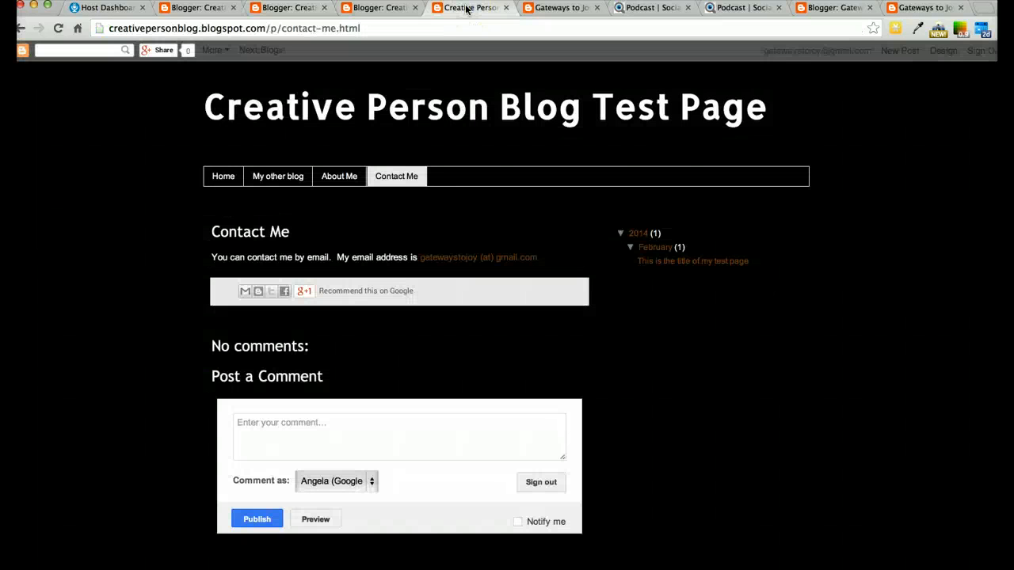
pyautogui.click(198, 8)
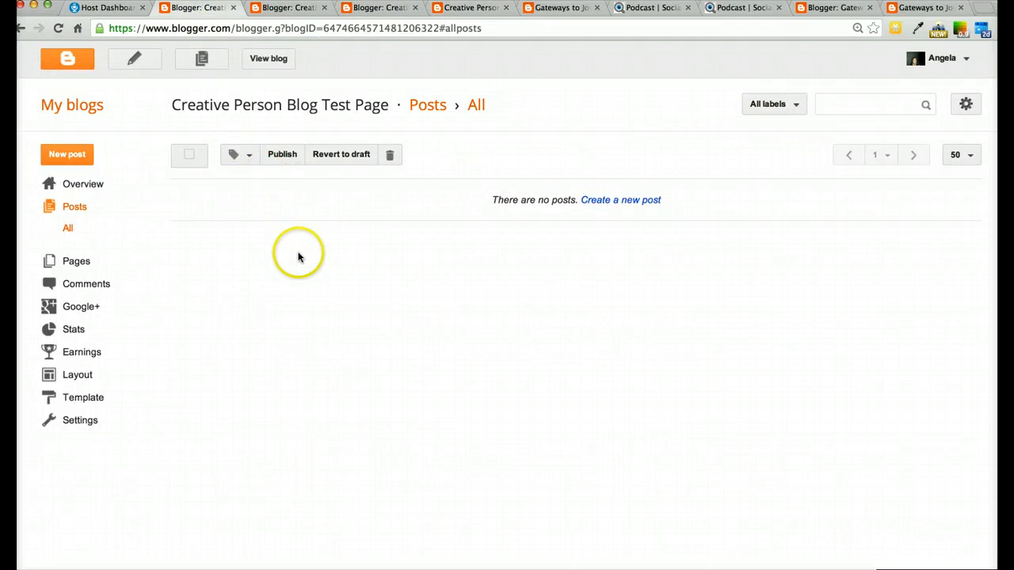
pyautogui.click(57, 28)
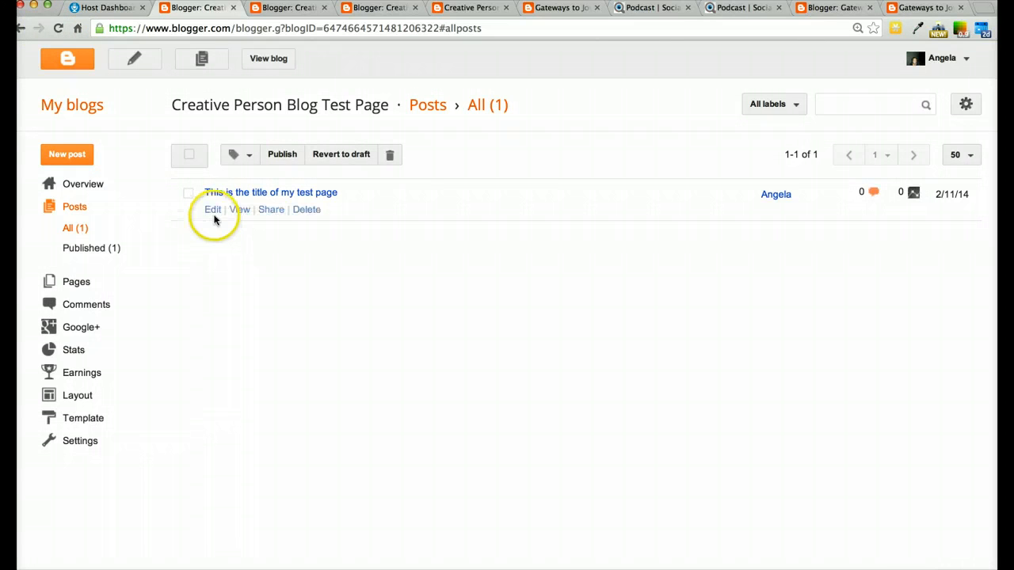
pyautogui.click(213, 211)
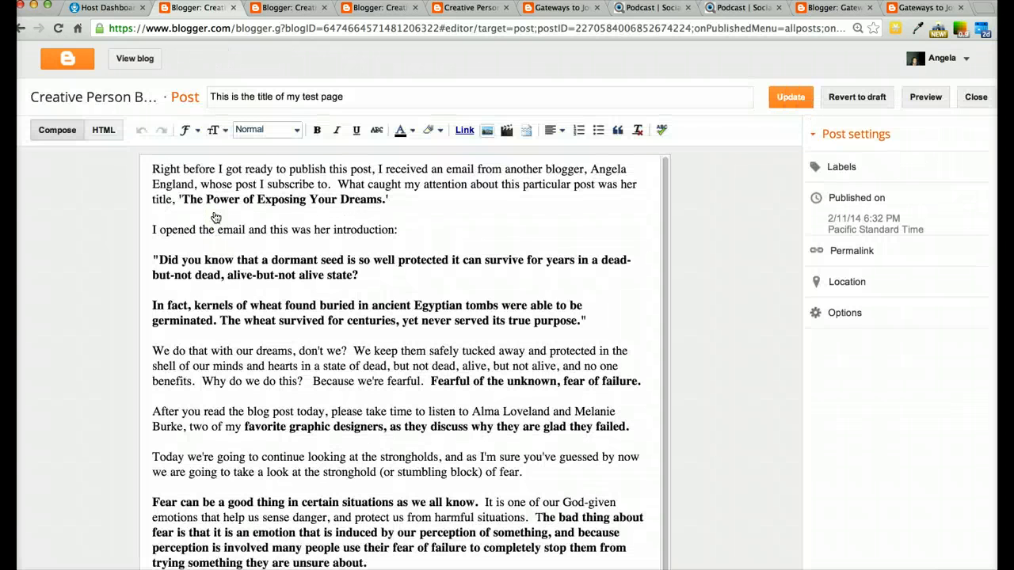
pyautogui.click(238, 252)
# Insert two empty lines at the start of the post body and place the cursor on the top line
pyautogui.click(146, 171)
pyautogui.press('Return')
pyautogui.press('Return')
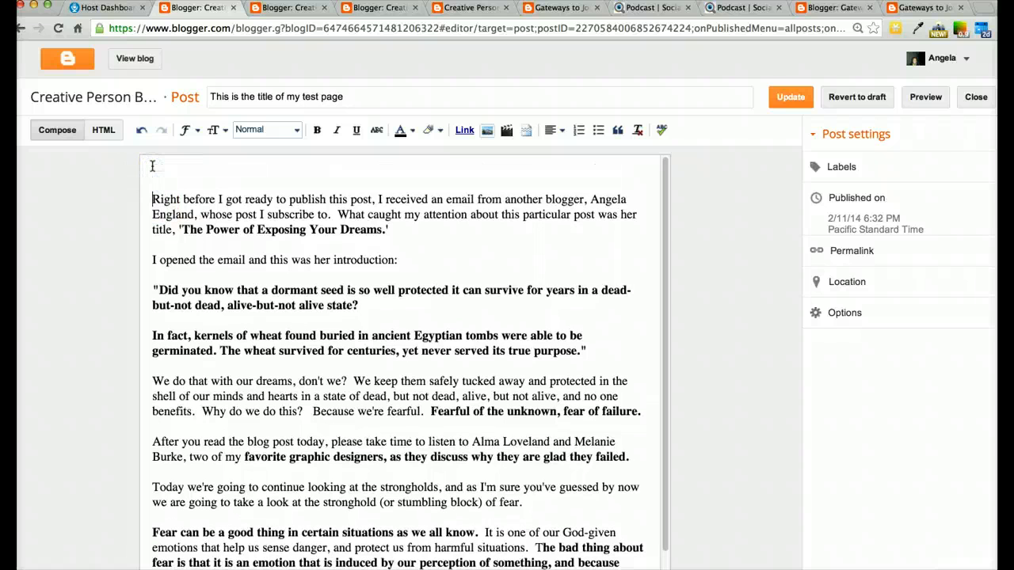
pyautogui.click(152, 168)
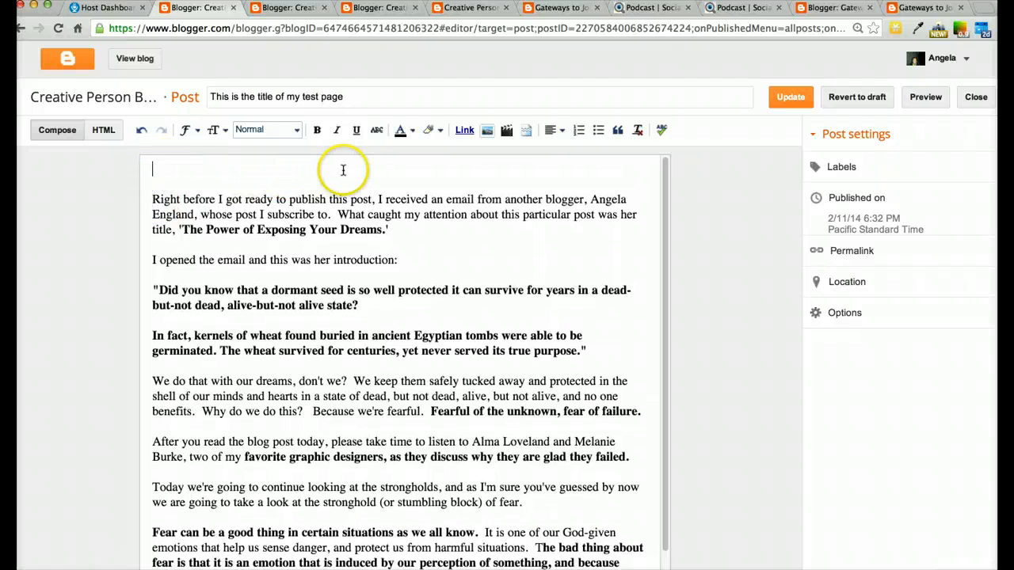
# Upload the 0Pumpkin_Pumpkins harvest image from the Pictures folder and insert it at the top of the post
pyautogui.click(486, 133)
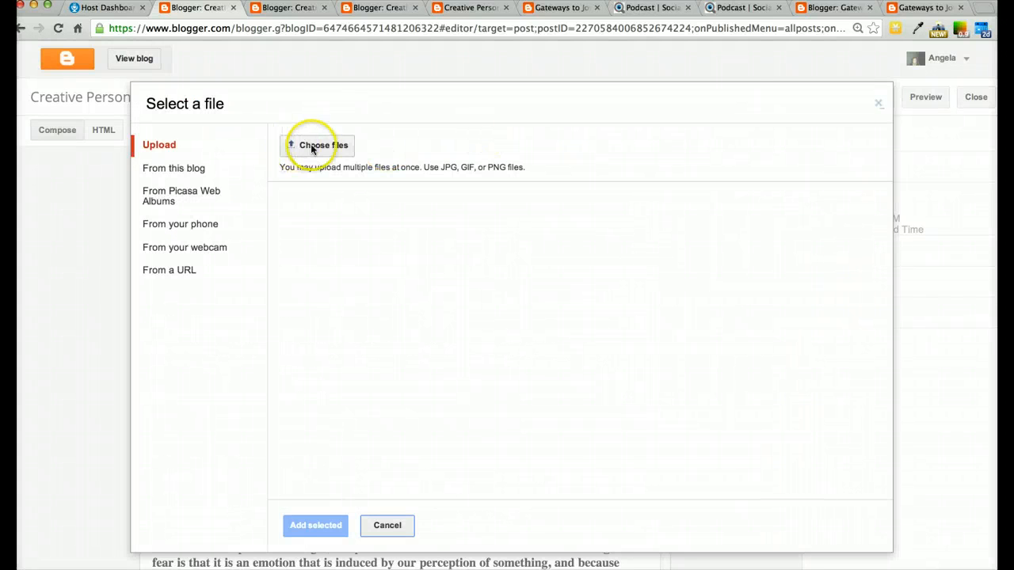
pyautogui.click(312, 147)
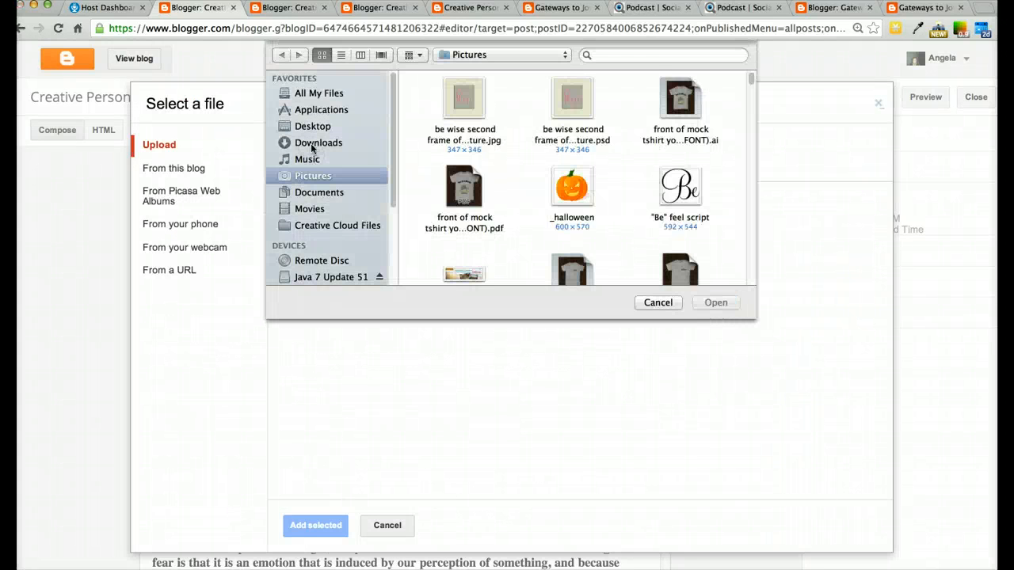
pyautogui.scroll(-5, 522, 222)
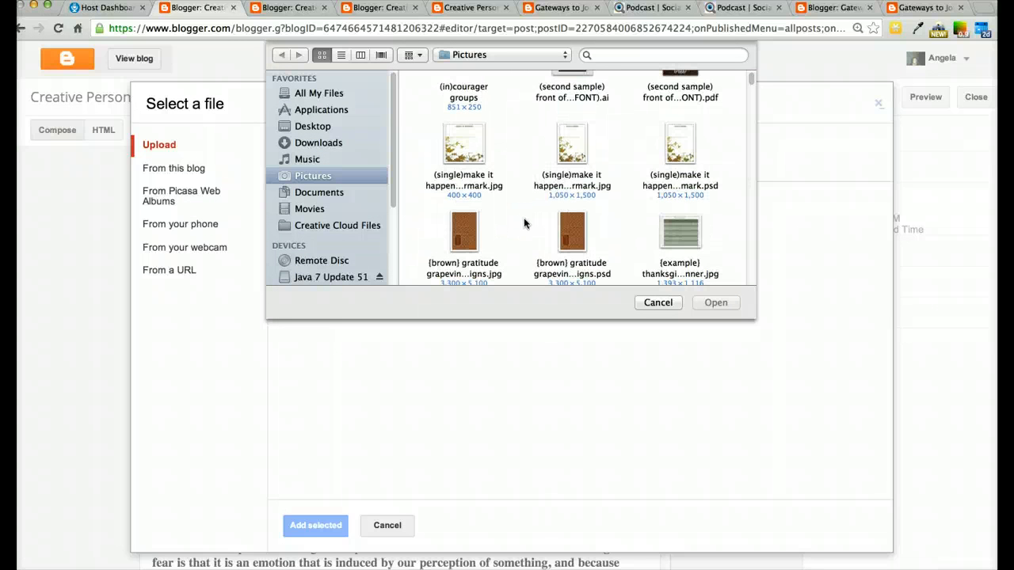
pyautogui.scroll(-7, 523, 223)
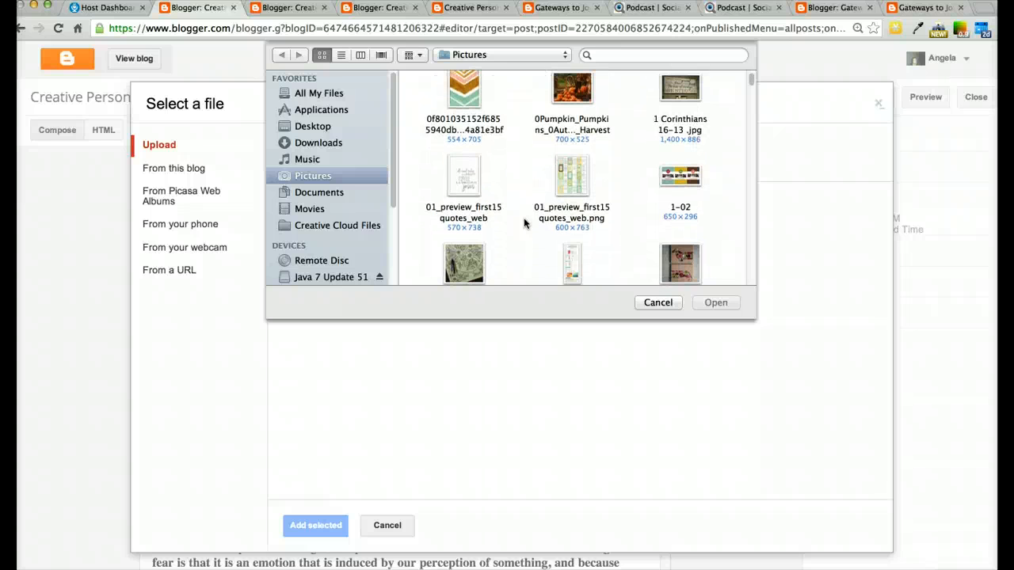
pyautogui.scroll(-3, 524, 223)
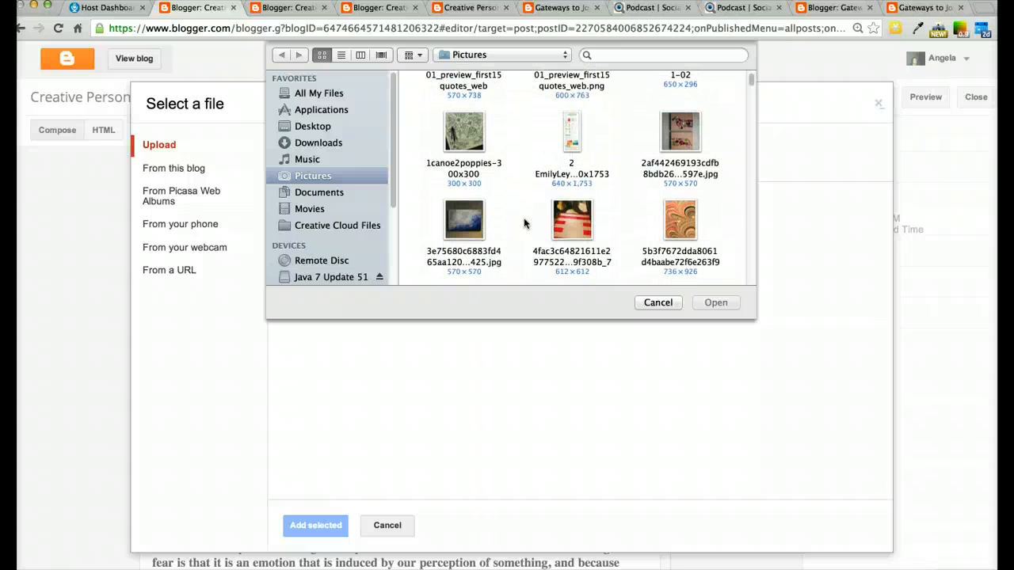
pyautogui.scroll(3, 523, 223)
pyautogui.click(572, 123)
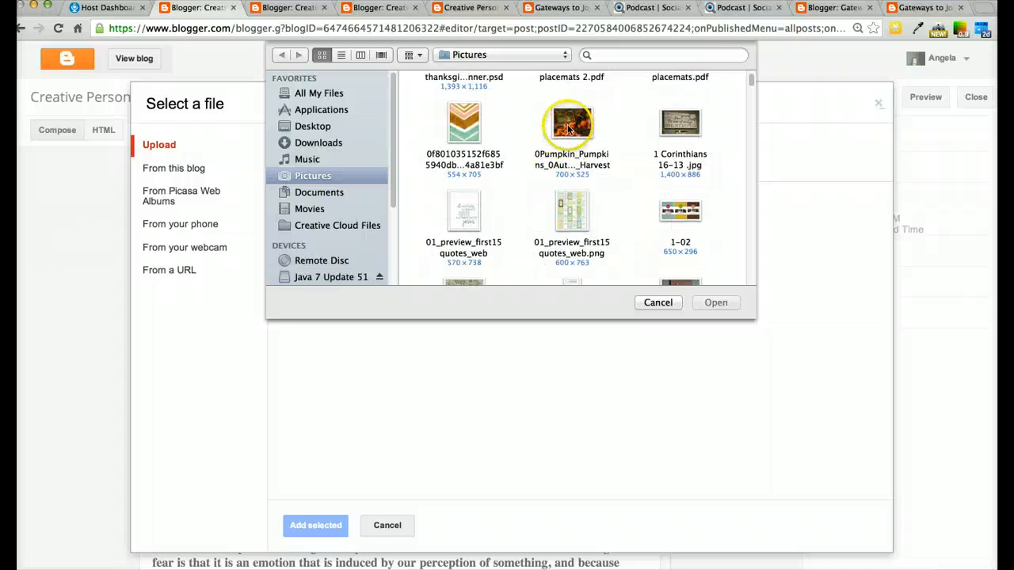
pyautogui.click(715, 302)
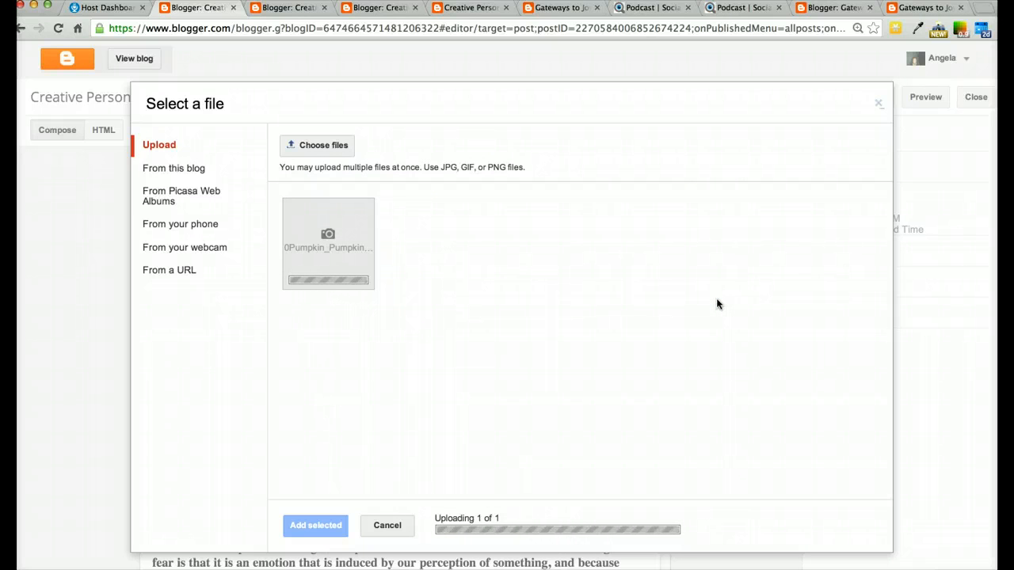
pyautogui.click(517, 255)
pyautogui.click(364, 230)
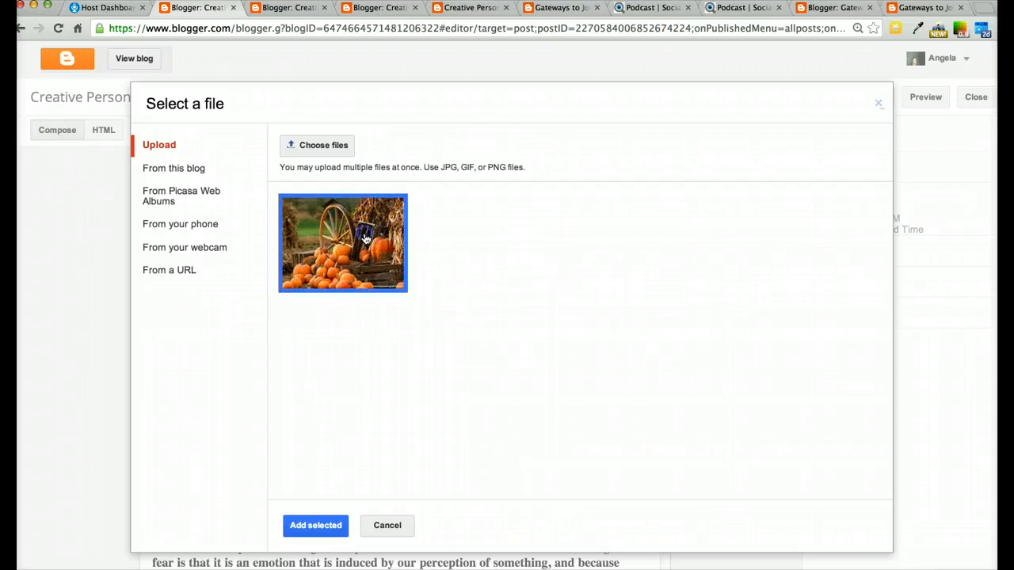
pyautogui.click(316, 527)
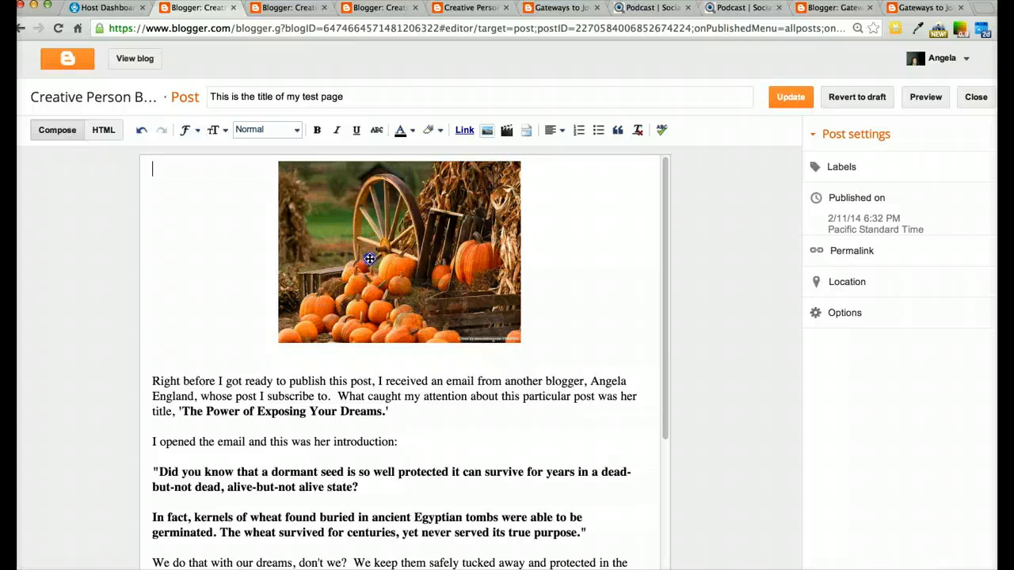
# Try the Small, Large and X-Large image sizes and set the pumpkin image to Original size
pyautogui.click(372, 258)
pyautogui.click(219, 306)
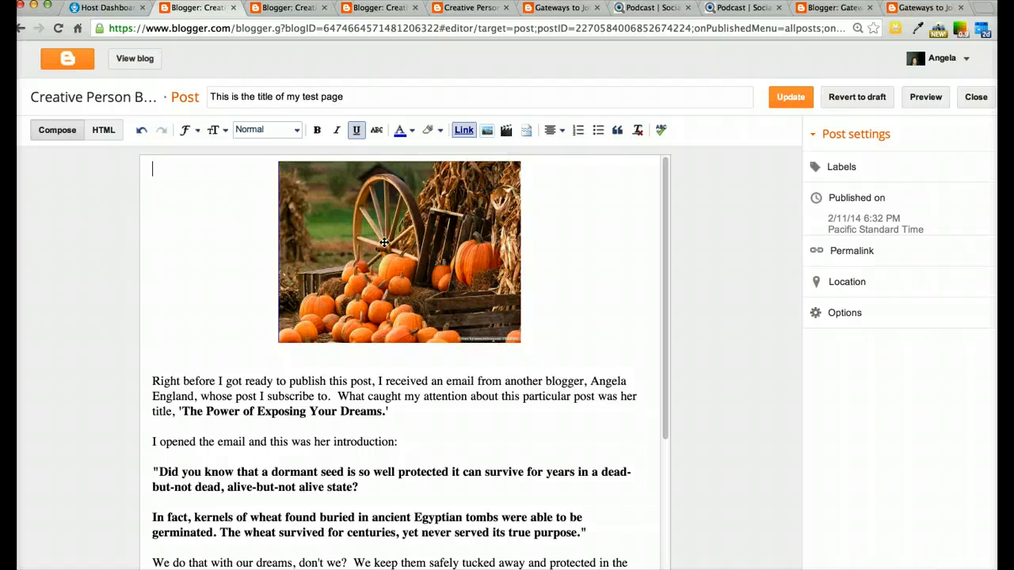
pyautogui.click(384, 243)
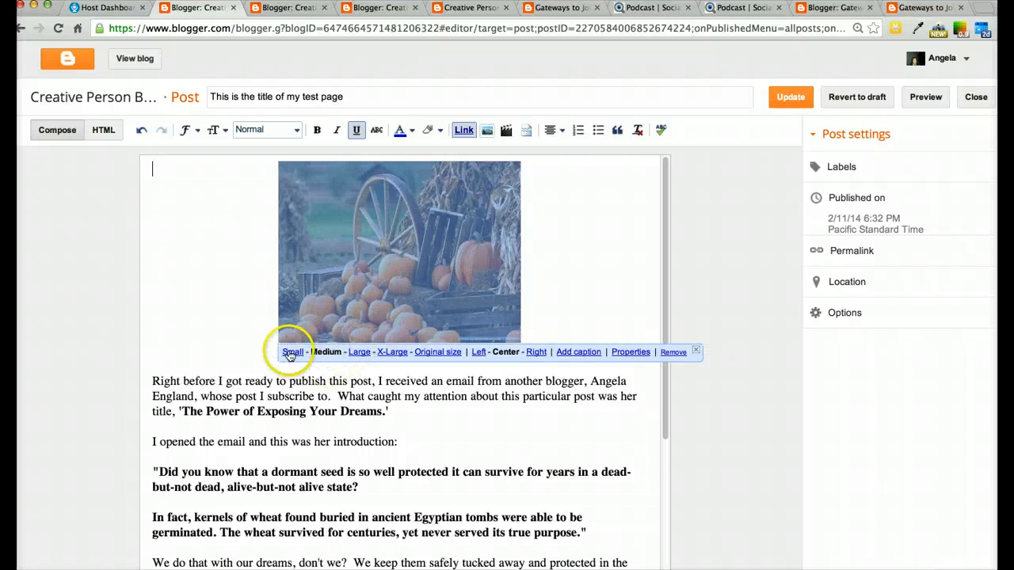
pyautogui.click(292, 351)
pyautogui.click(370, 285)
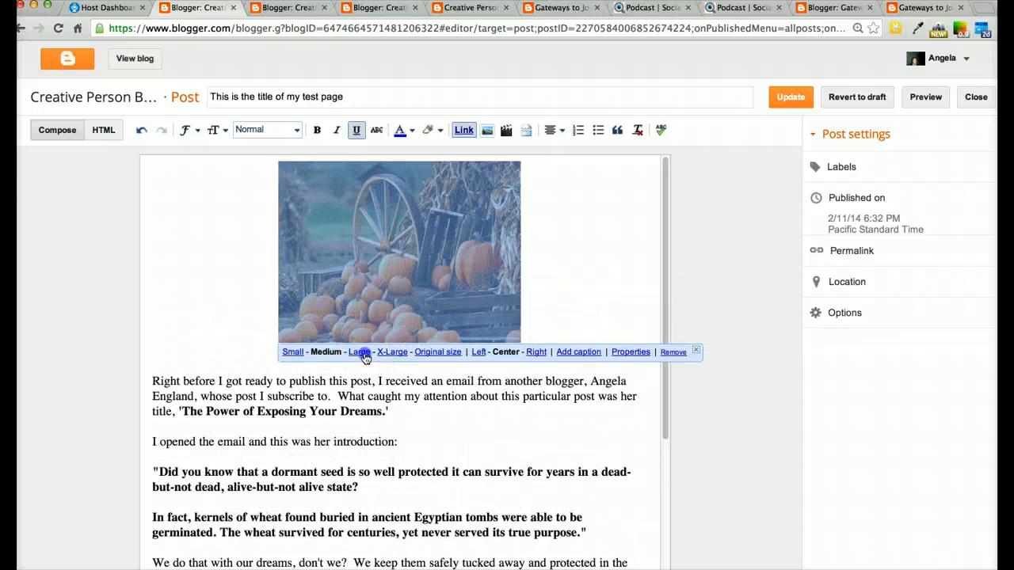
pyautogui.click(362, 353)
pyautogui.click(361, 398)
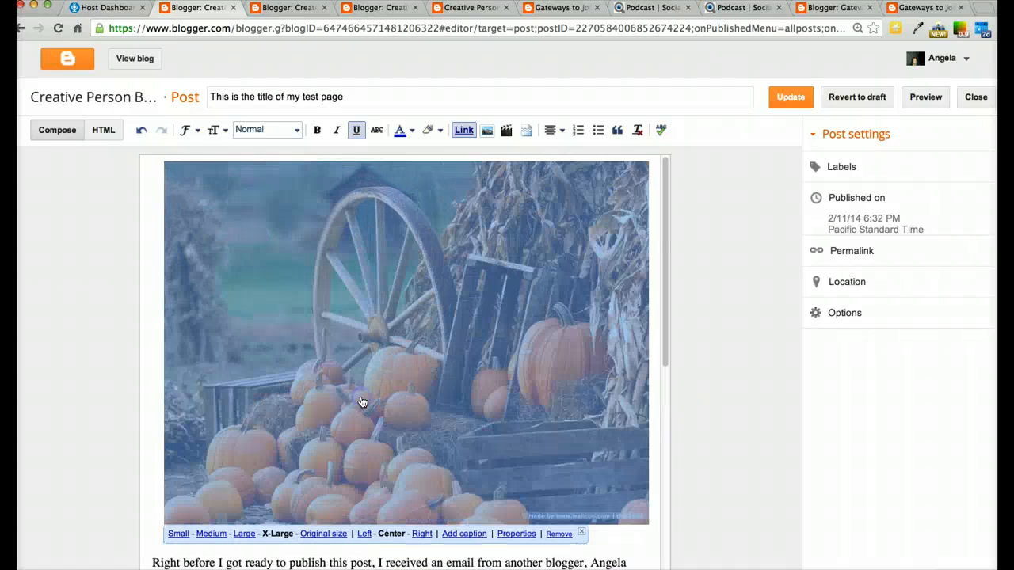
pyautogui.scroll(-5, 414, 425)
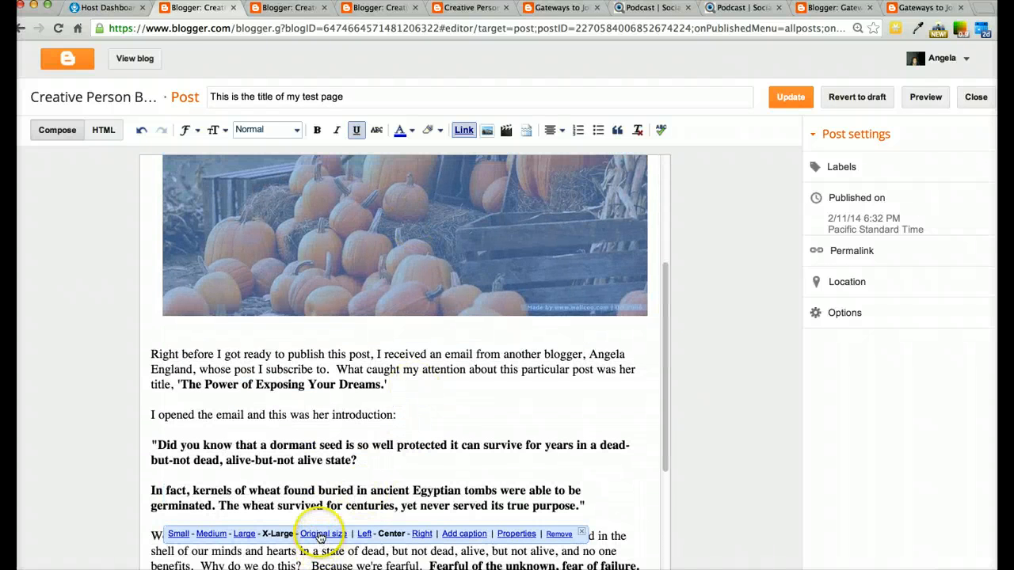
pyautogui.click(320, 535)
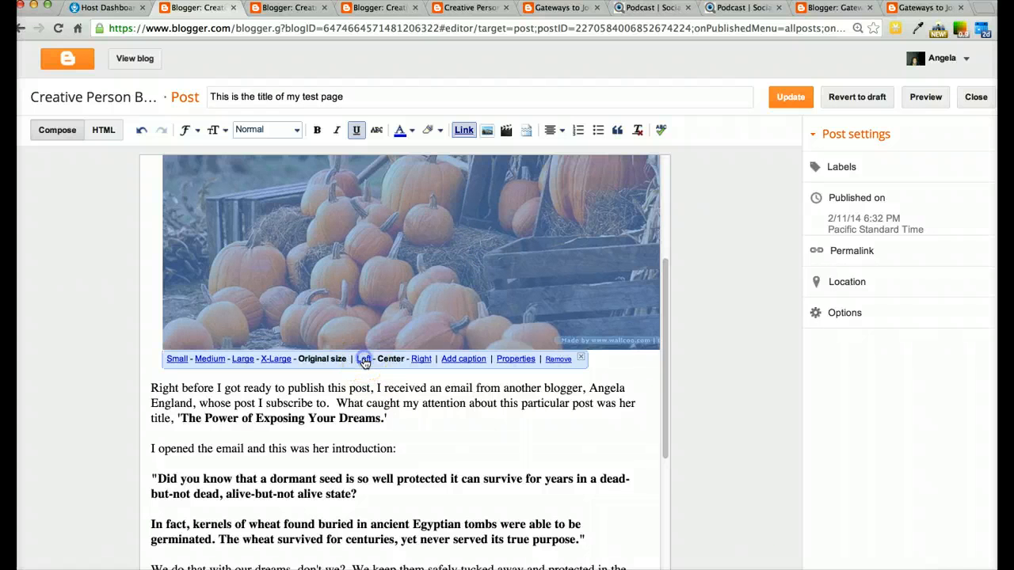
# Try left and right alignment on the pumpkin image and set it back to centre alignment
pyautogui.click(364, 360)
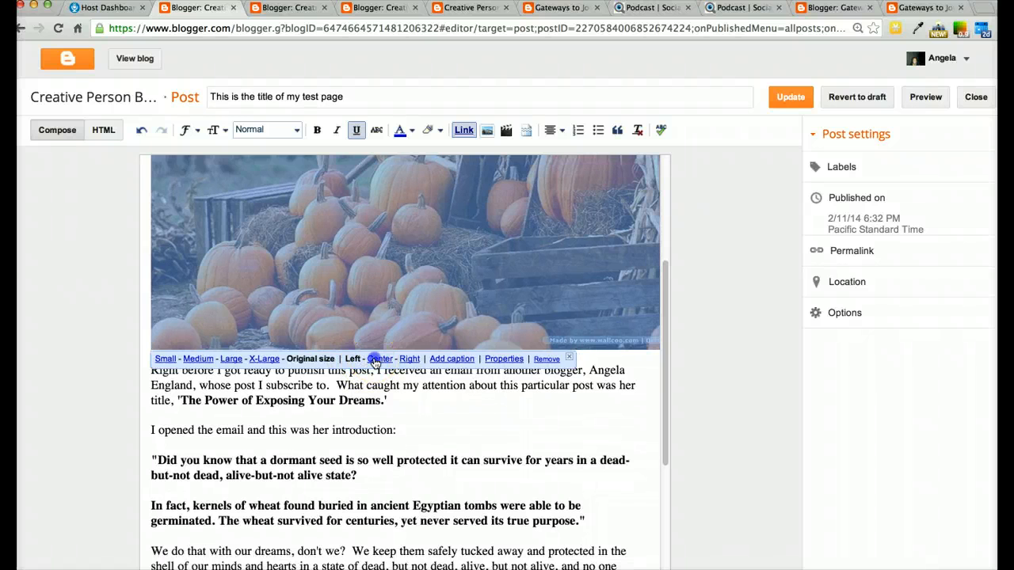
pyautogui.click(377, 360)
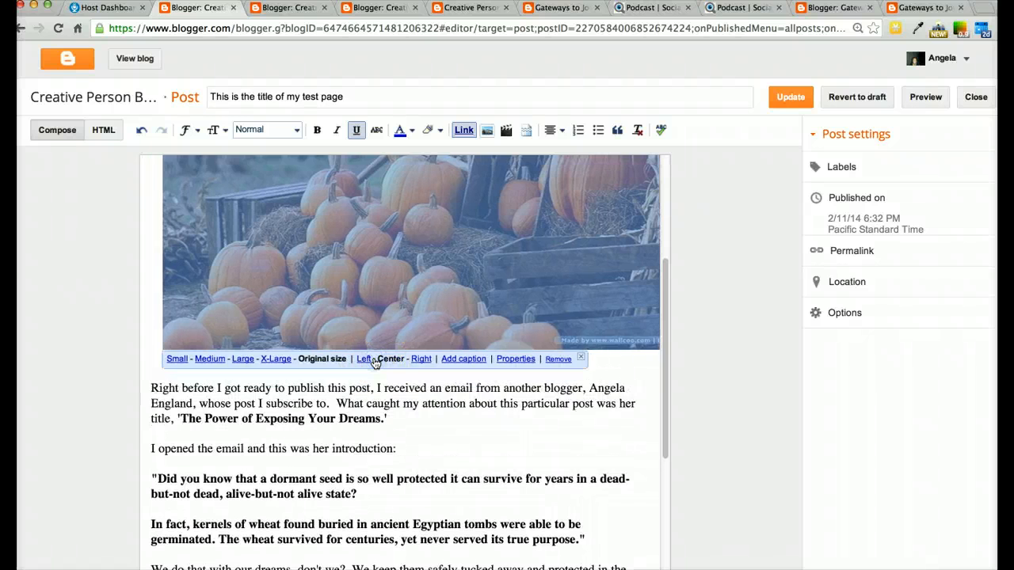
pyautogui.click(422, 359)
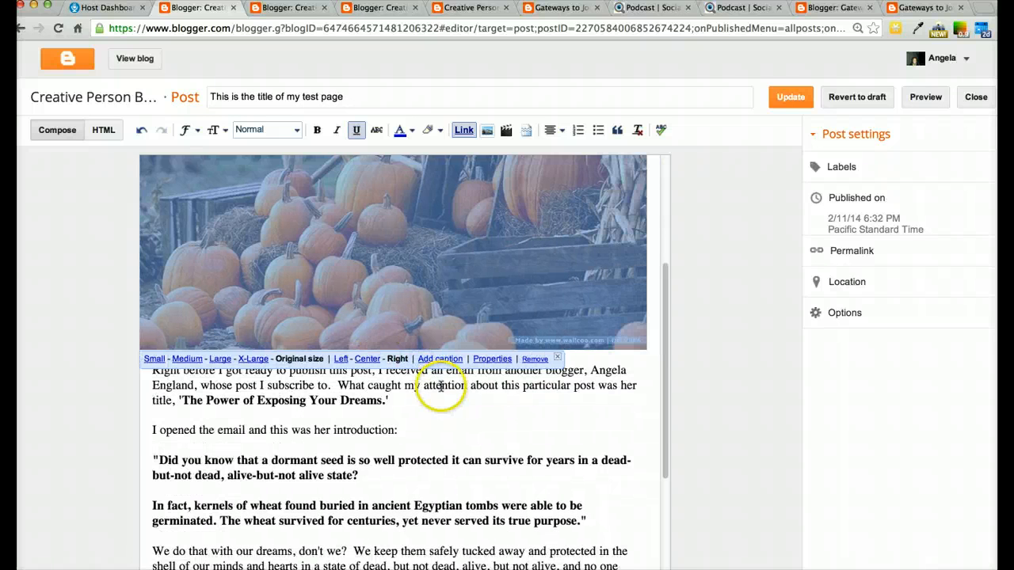
pyautogui.click(365, 361)
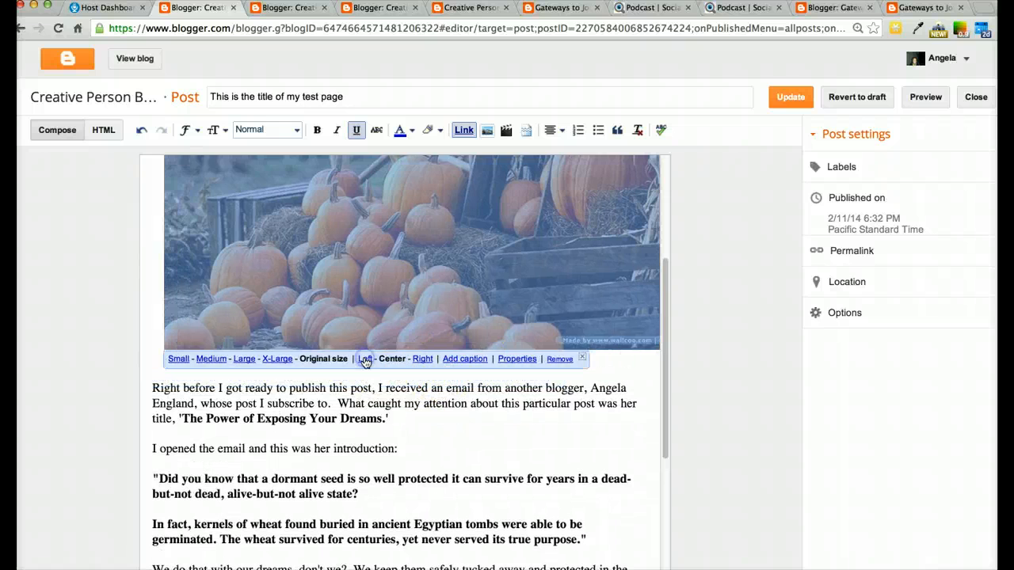
# Add the caption "photo credit: wallcoo.com" under the pumpkin image and set its title text to "pumpkins"
pyautogui.click(464, 360)
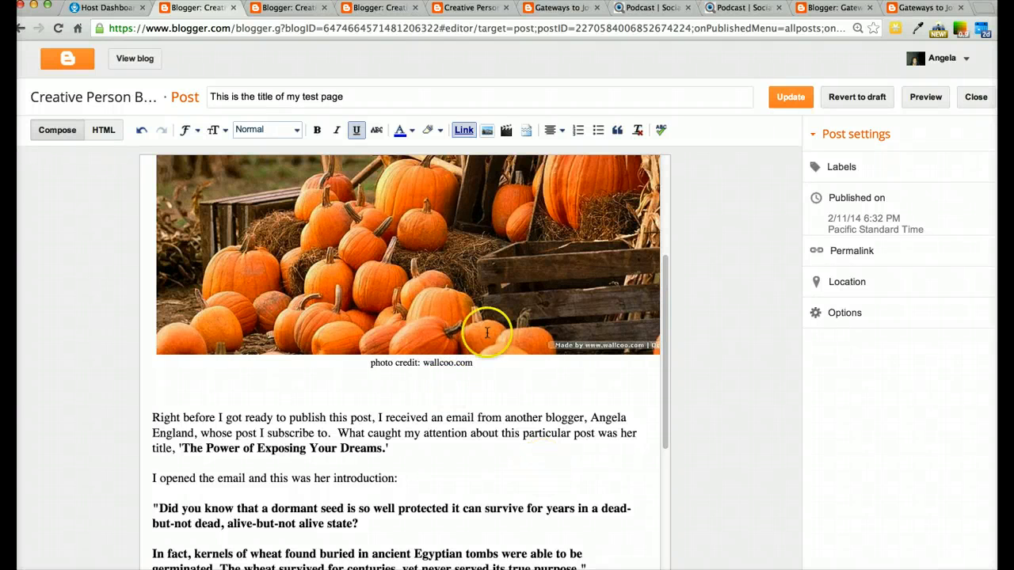
pyautogui.click(466, 311)
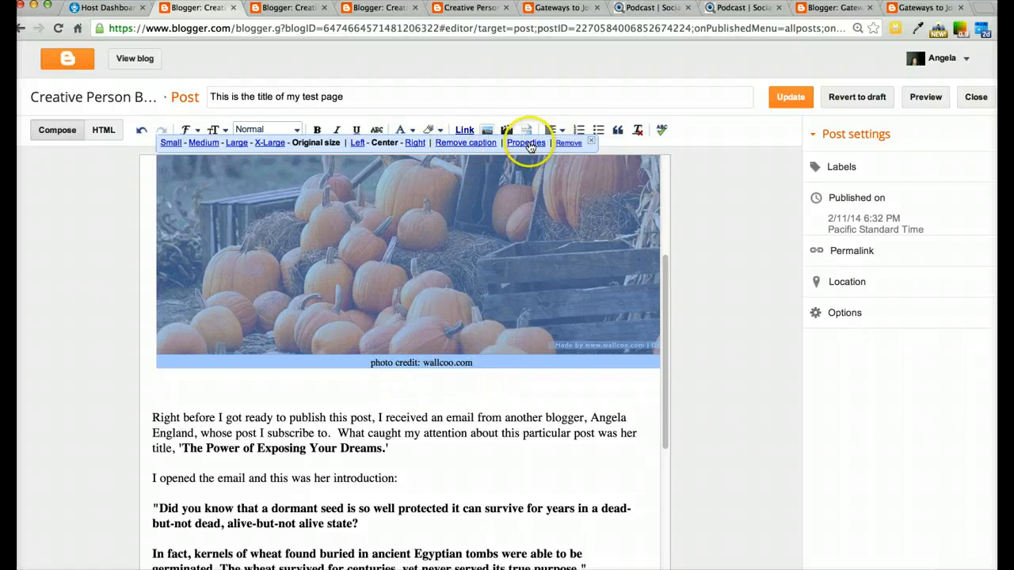
pyautogui.click(527, 144)
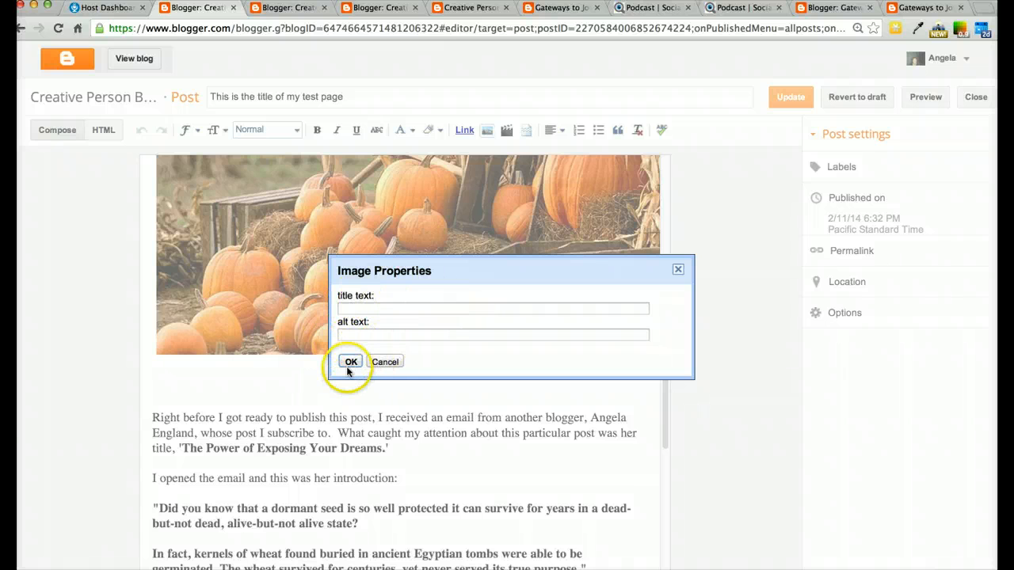
pyautogui.click(359, 309)
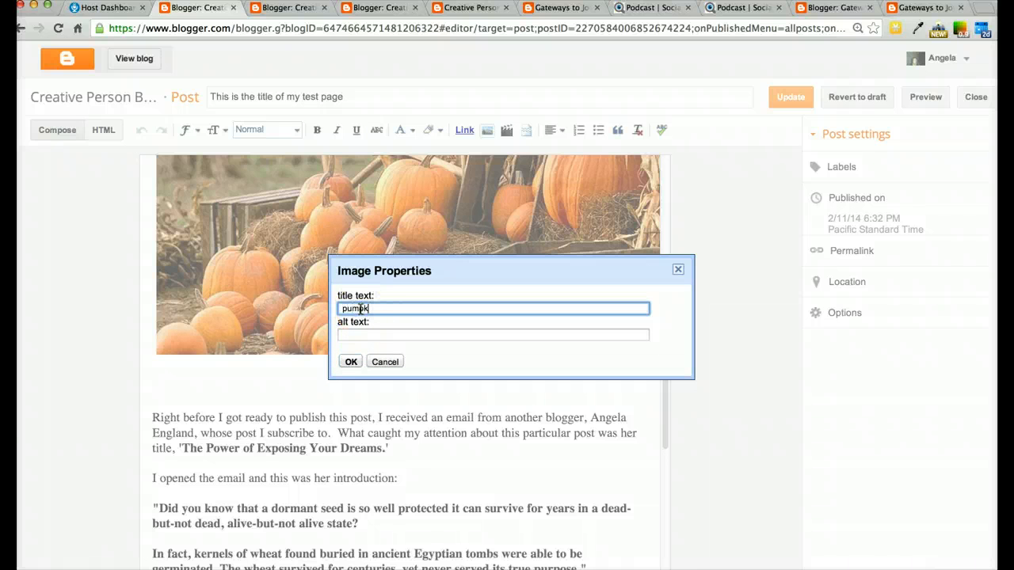
pyautogui.press('Tab')
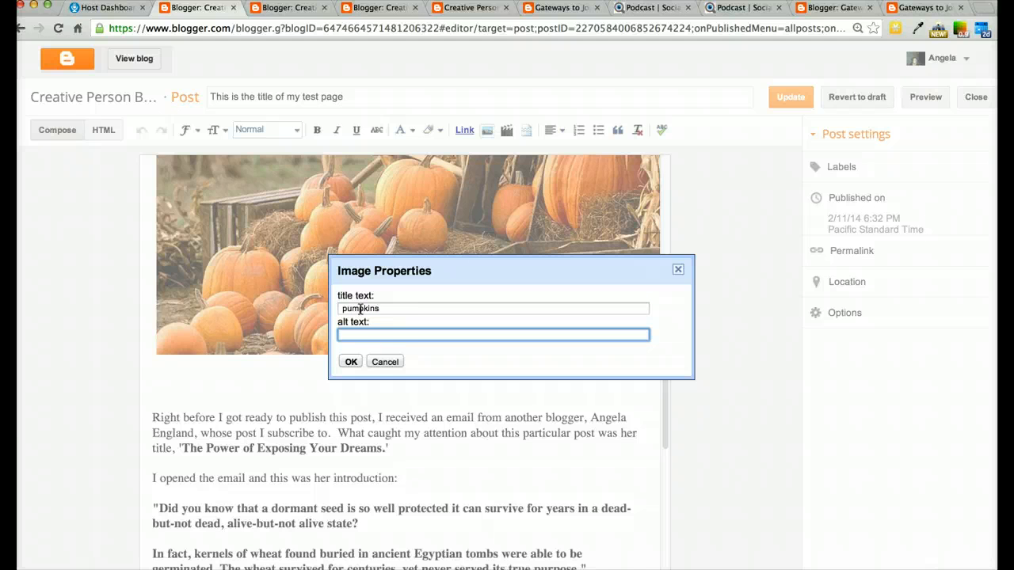
pyautogui.click(351, 362)
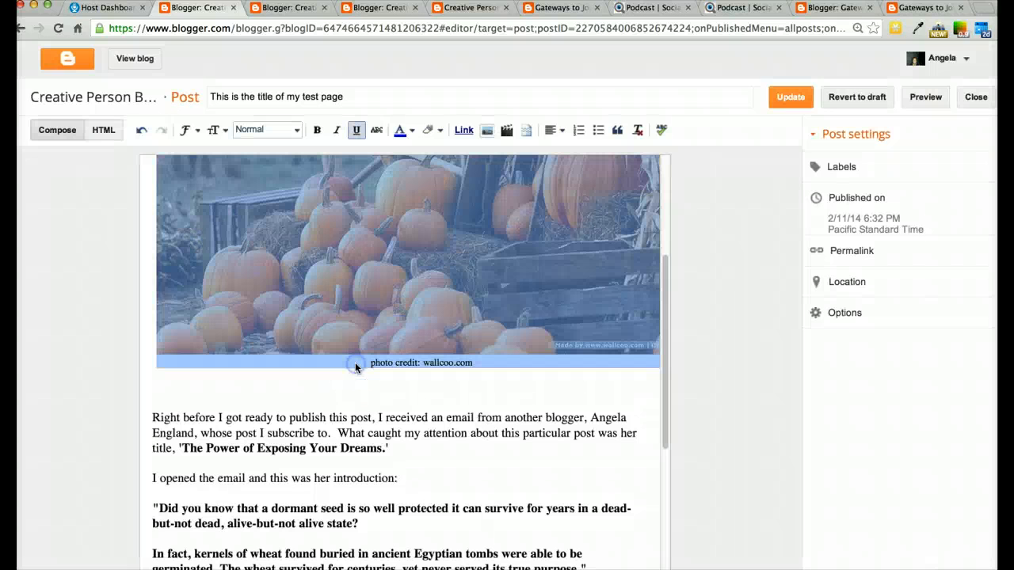
# Update the post to save the image changes
pyautogui.click(407, 294)
pyautogui.scroll(3, 413, 298)
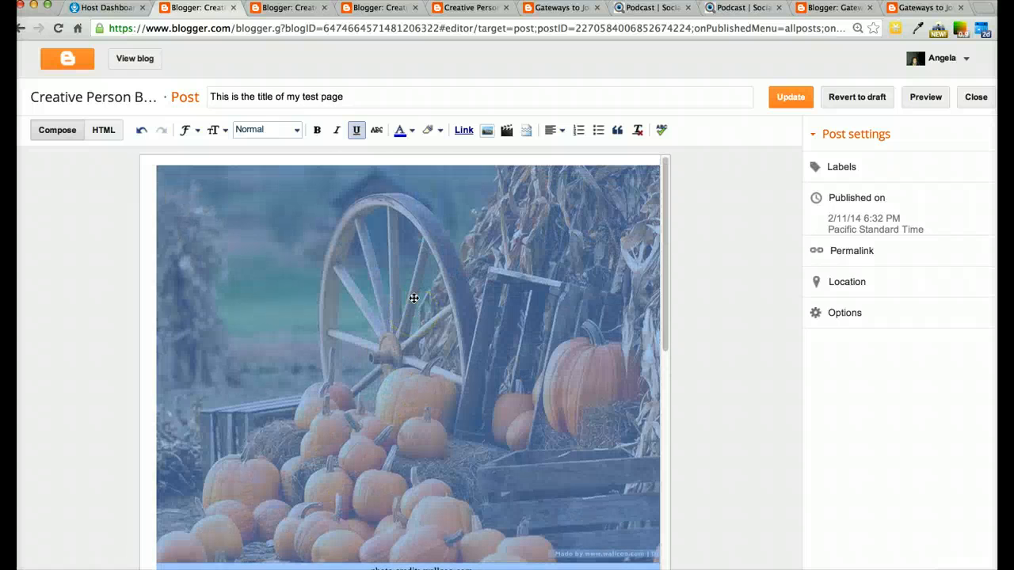
pyautogui.scroll(-5, 414, 298)
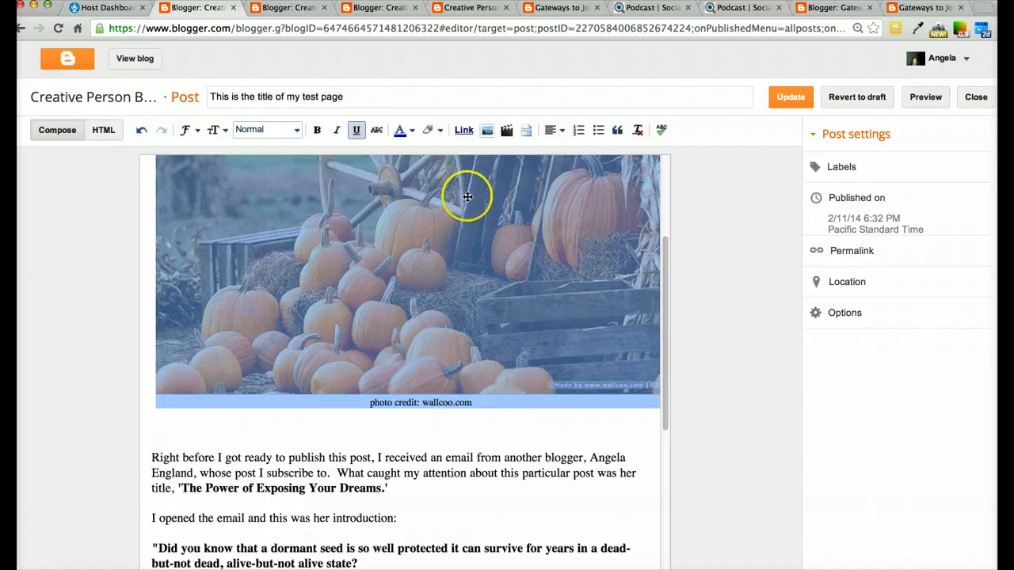
pyautogui.click(466, 196)
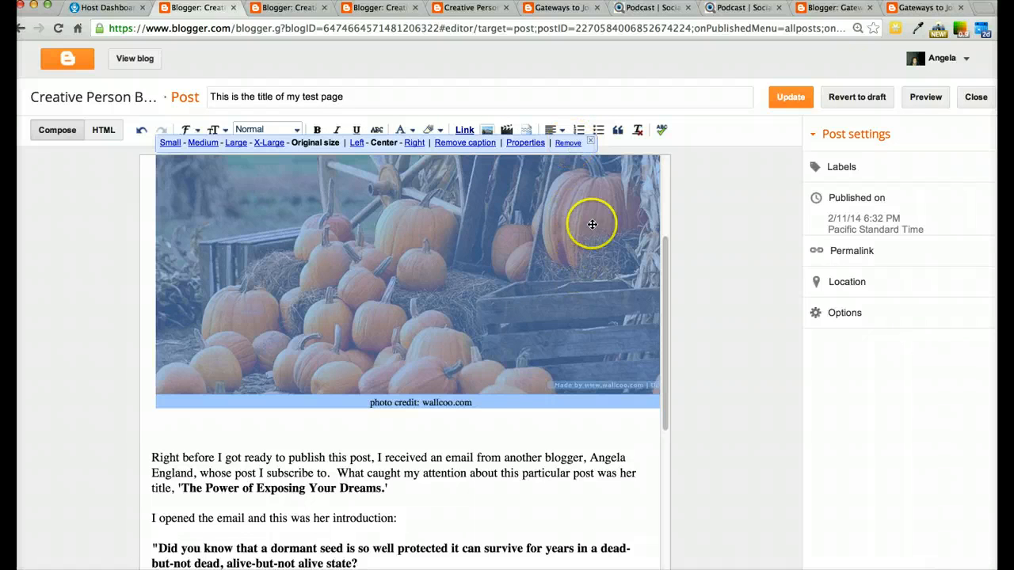
pyautogui.click(791, 98)
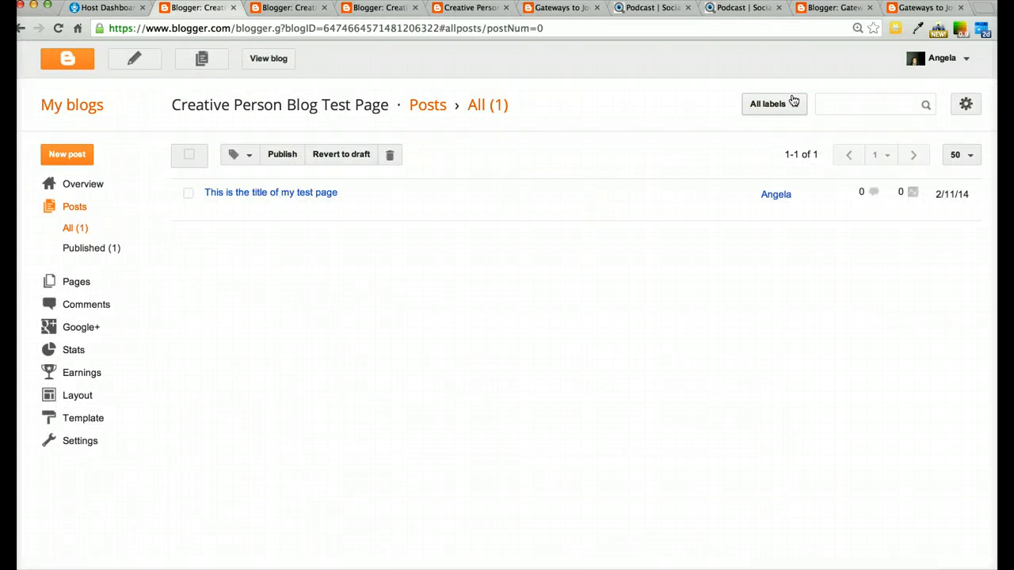
# Return to the Template Designer tab and reload it, discarding its unapplied changes, to preview the updated post
pyautogui.click(368, 13)
pyautogui.click(281, 9)
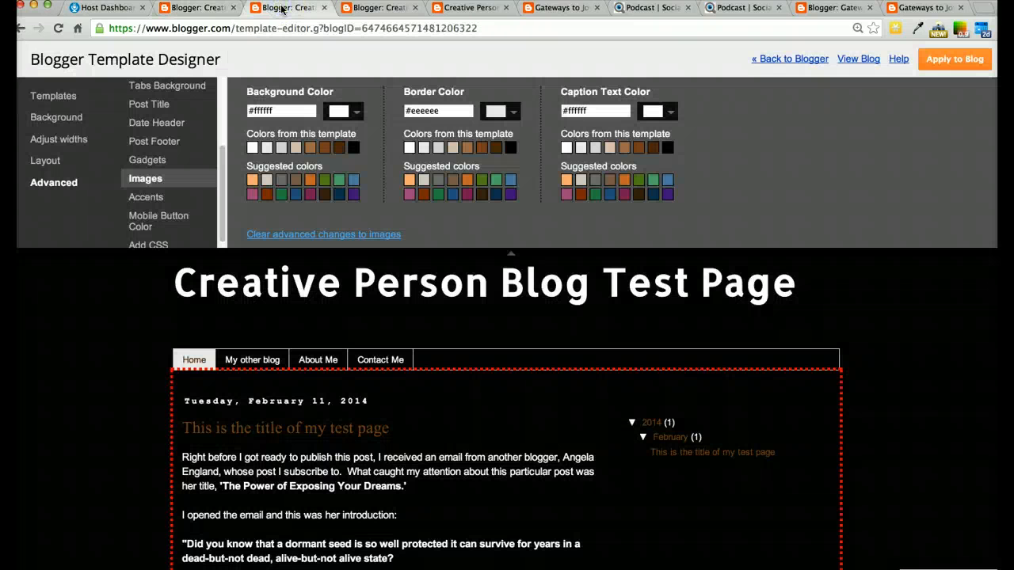
pyautogui.click(57, 29)
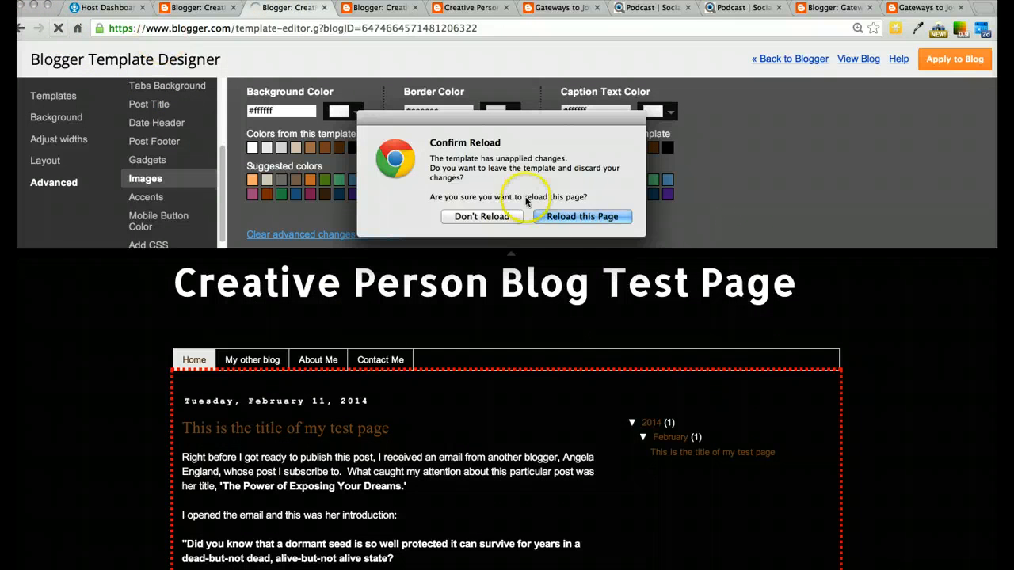
pyautogui.click(489, 222)
pyautogui.click(586, 217)
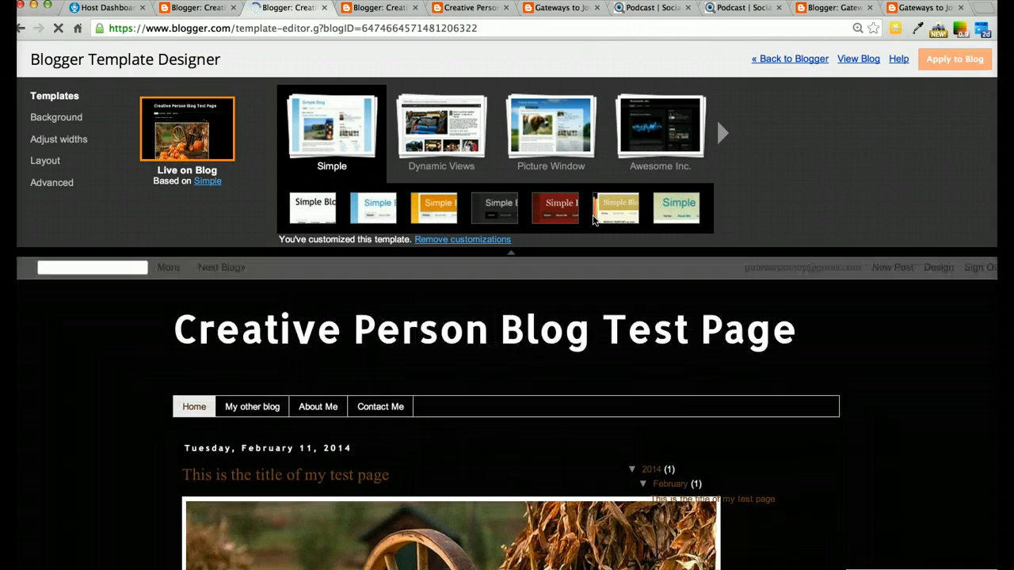
pyautogui.click(674, 441)
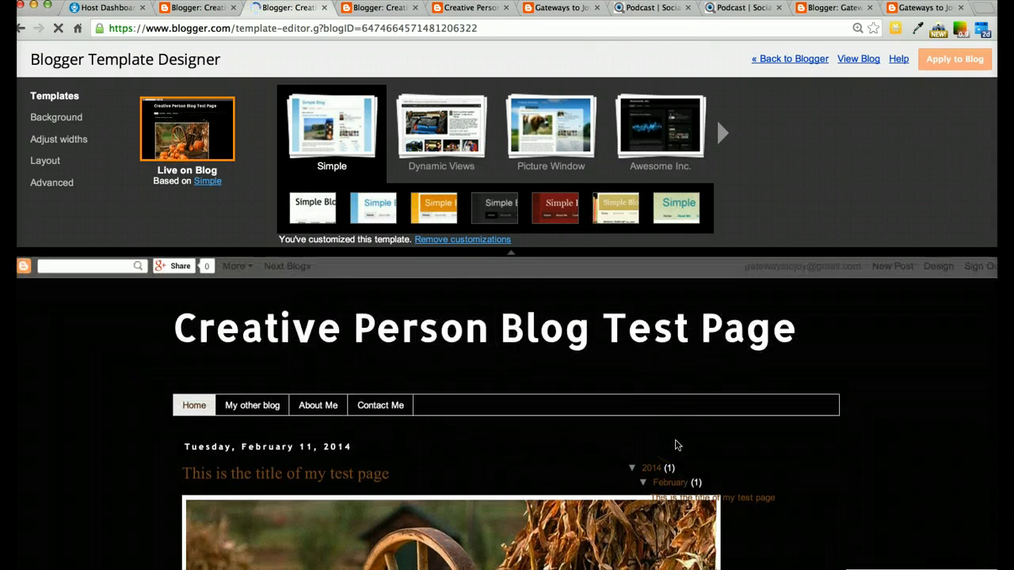
pyautogui.scroll(-3, 677, 445)
pyautogui.scroll(4, 675, 440)
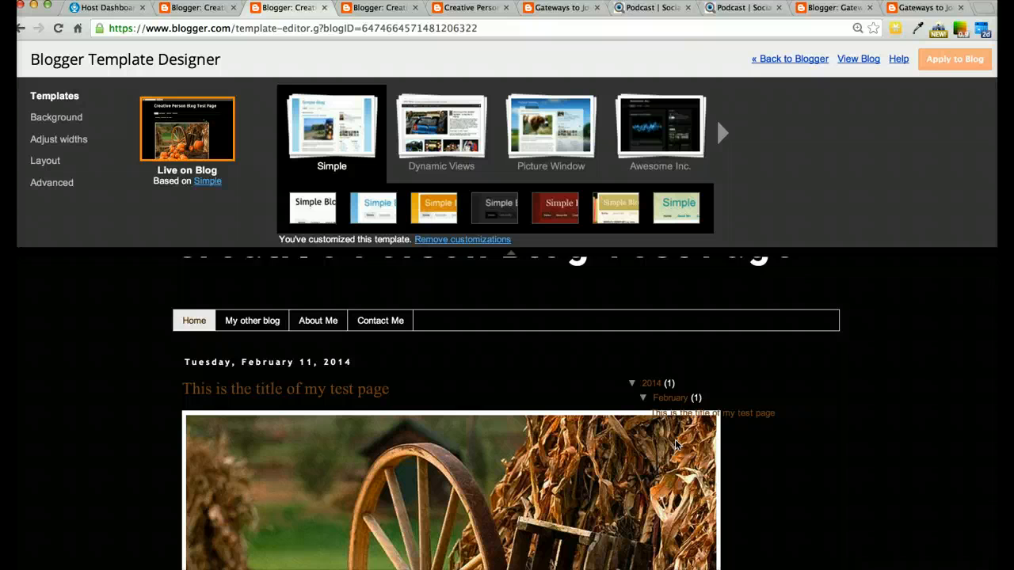
pyautogui.scroll(-2, 675, 441)
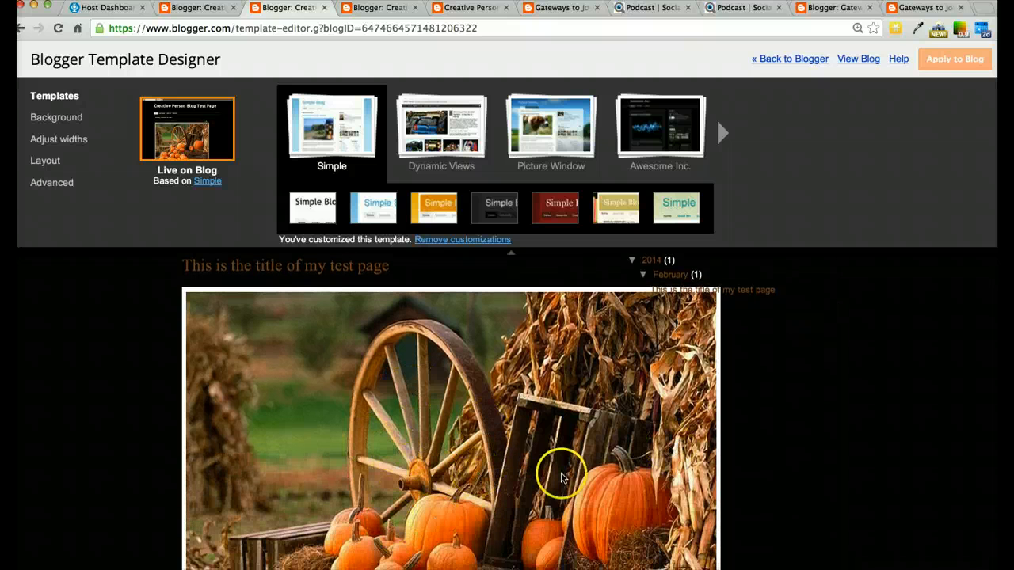
pyautogui.scroll(-5, 589, 466)
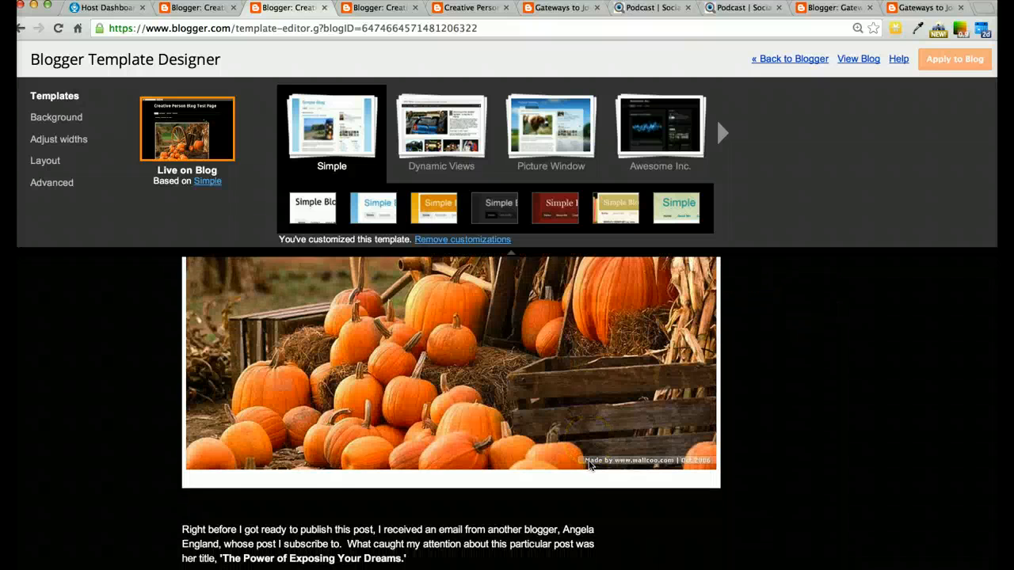
pyautogui.scroll(-5, 590, 466)
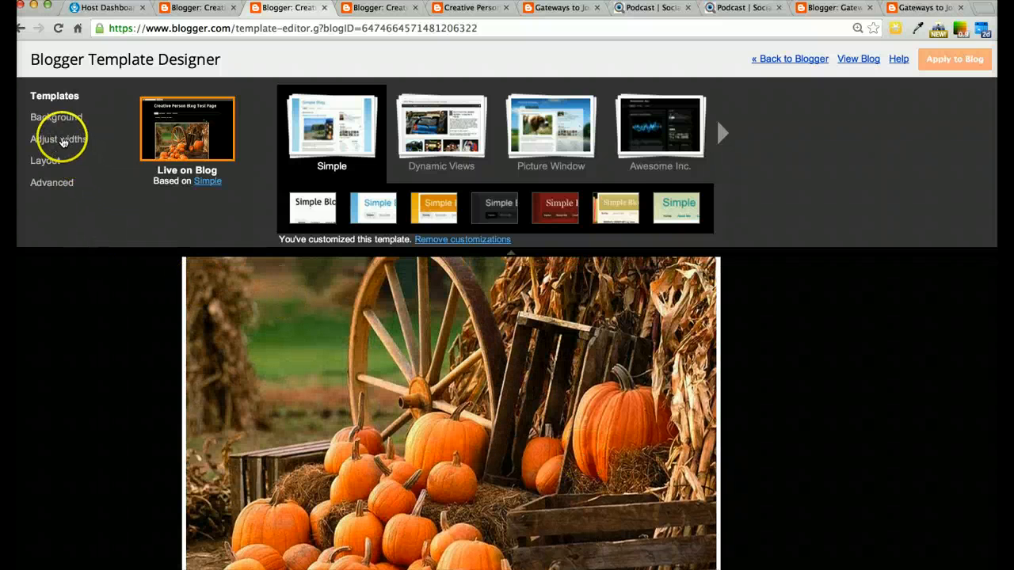
# Set the right sidebar width to 140 px and apply the template to the blog
pyautogui.click(64, 141)
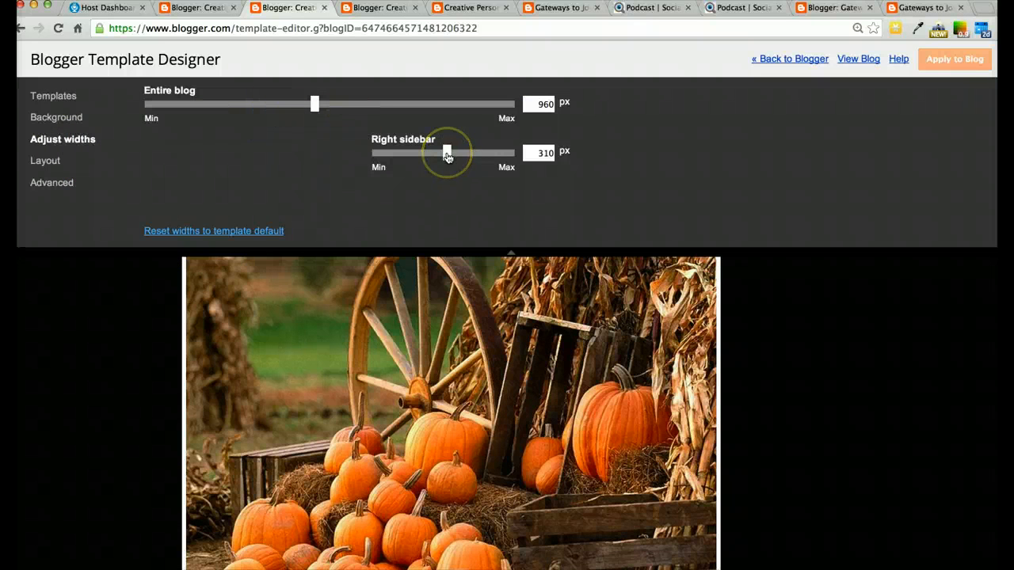
pyautogui.moveTo(447, 156); pyautogui.dragTo(451, 156)
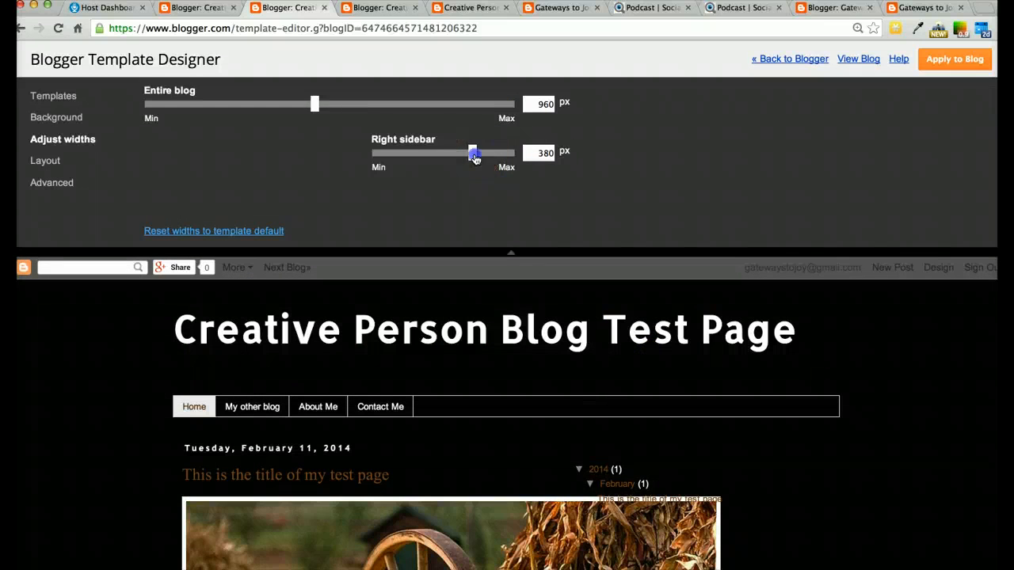
pyautogui.moveTo(474, 157); pyautogui.dragTo(387, 160)
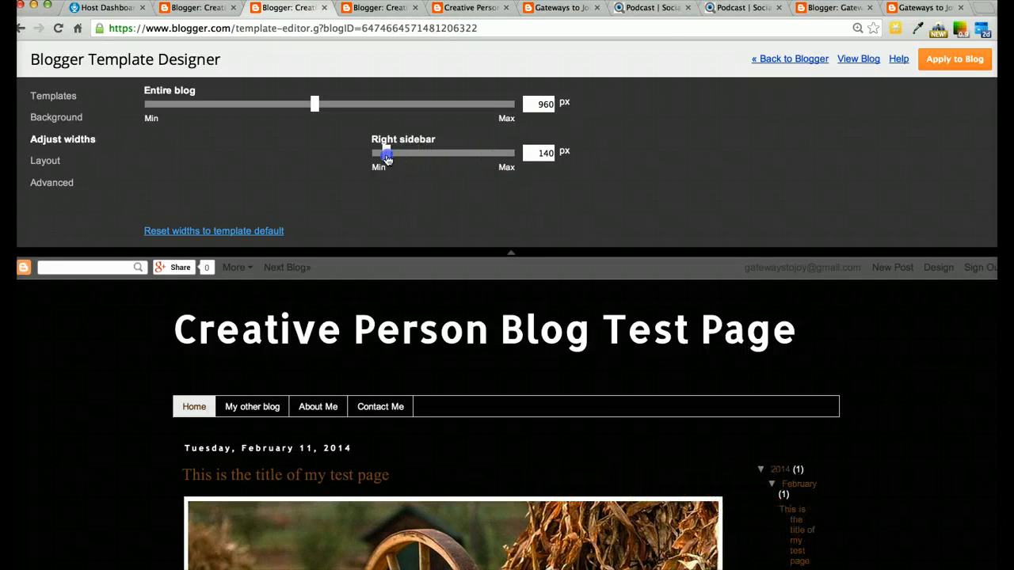
pyautogui.scroll(-5, 758, 444)
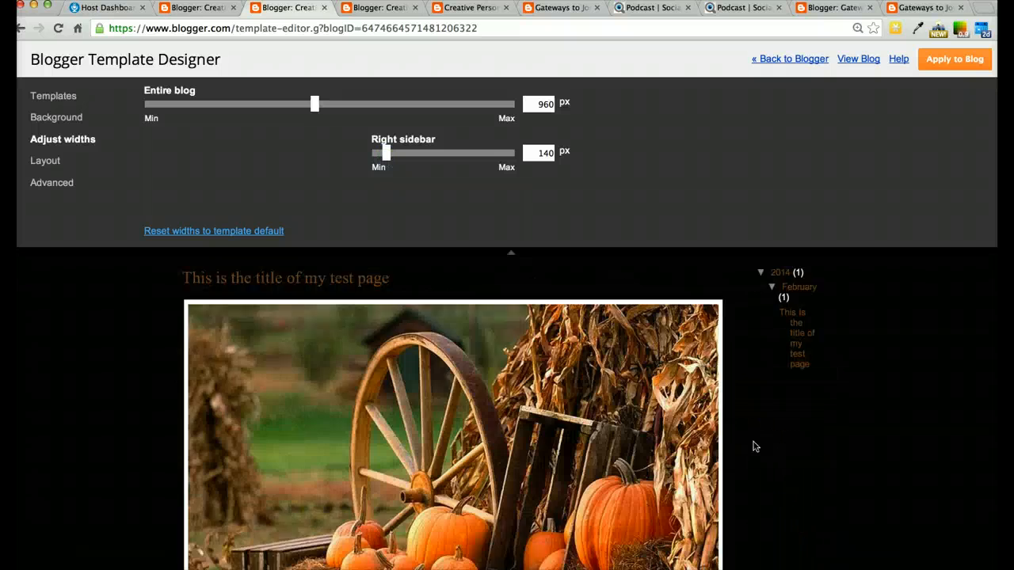
pyautogui.scroll(2, 755, 446)
pyautogui.scroll(2, 753, 445)
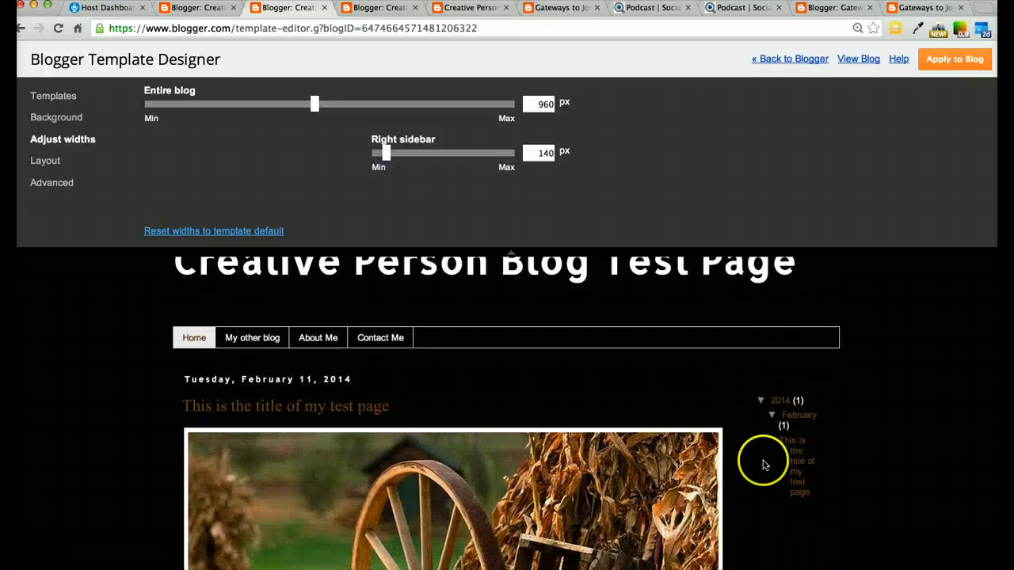
pyautogui.click(953, 60)
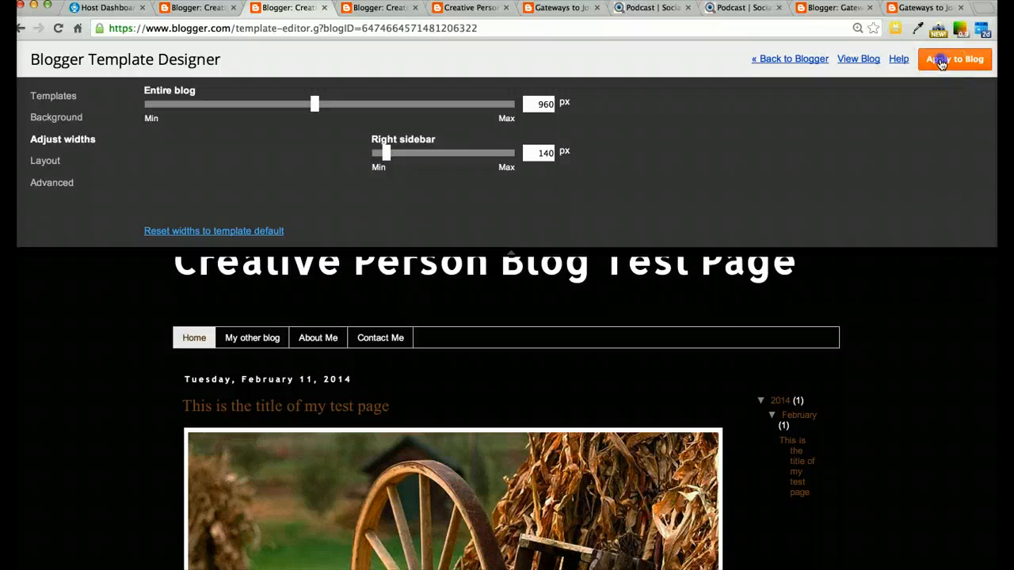
pyautogui.scroll(-6, 754, 330)
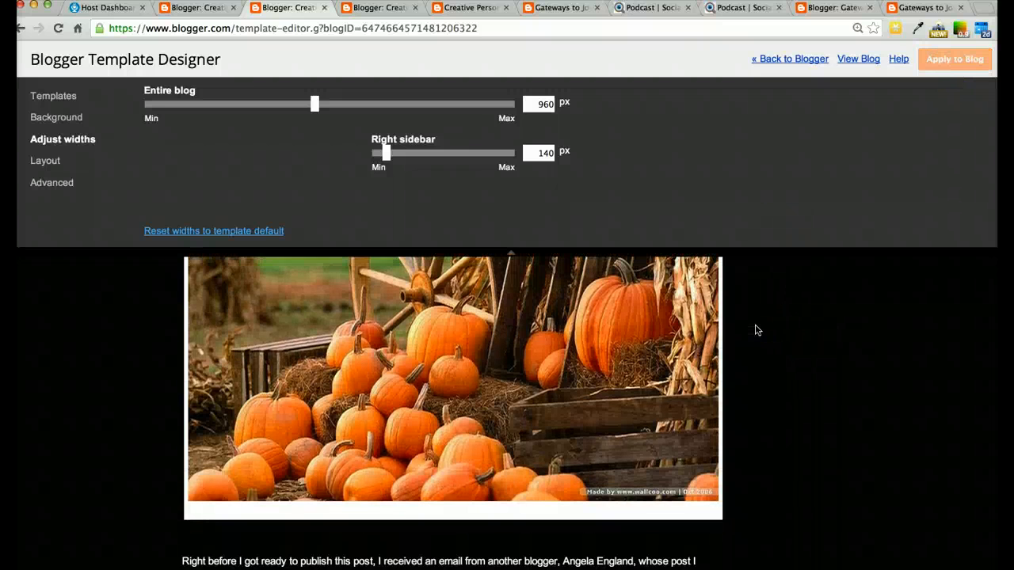
pyautogui.scroll(-4, 754, 331)
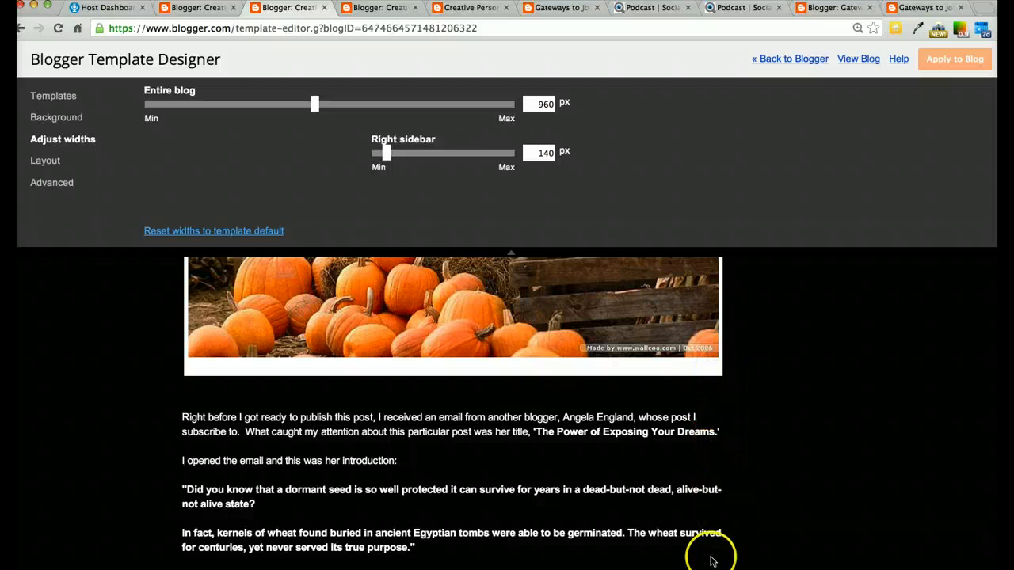
pyautogui.scroll(10, 763, 459)
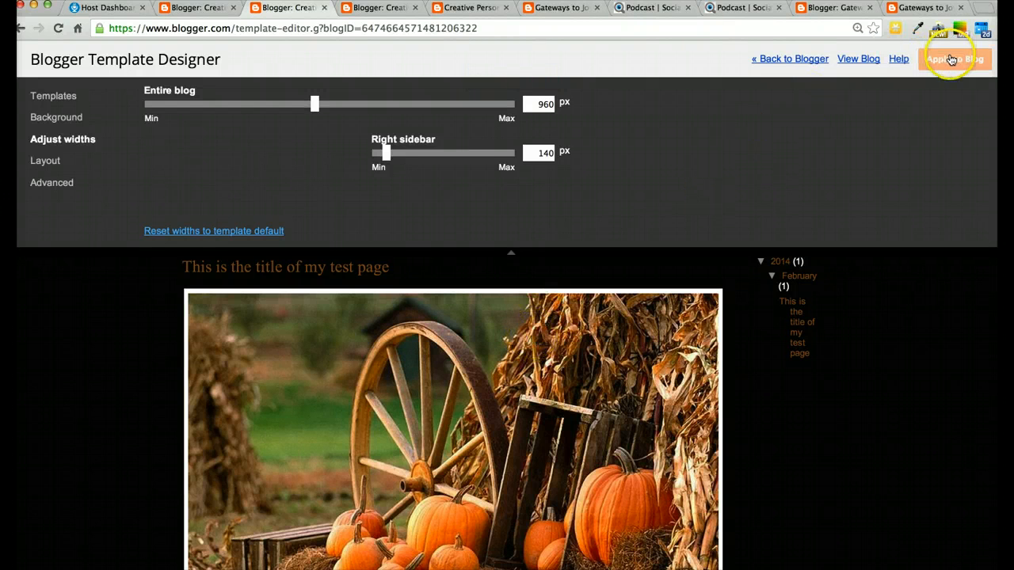
pyautogui.click(951, 60)
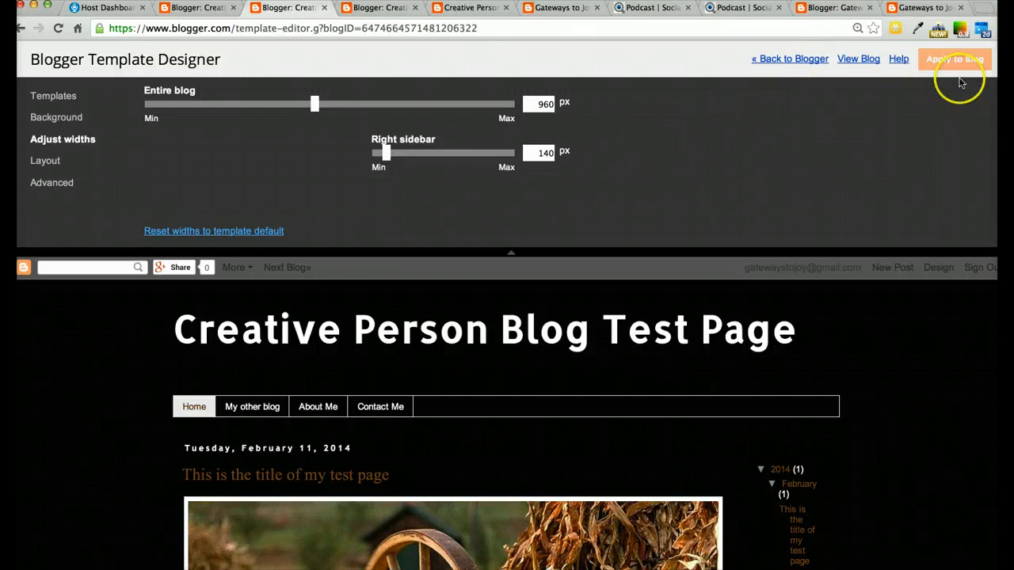
pyautogui.click(956, 67)
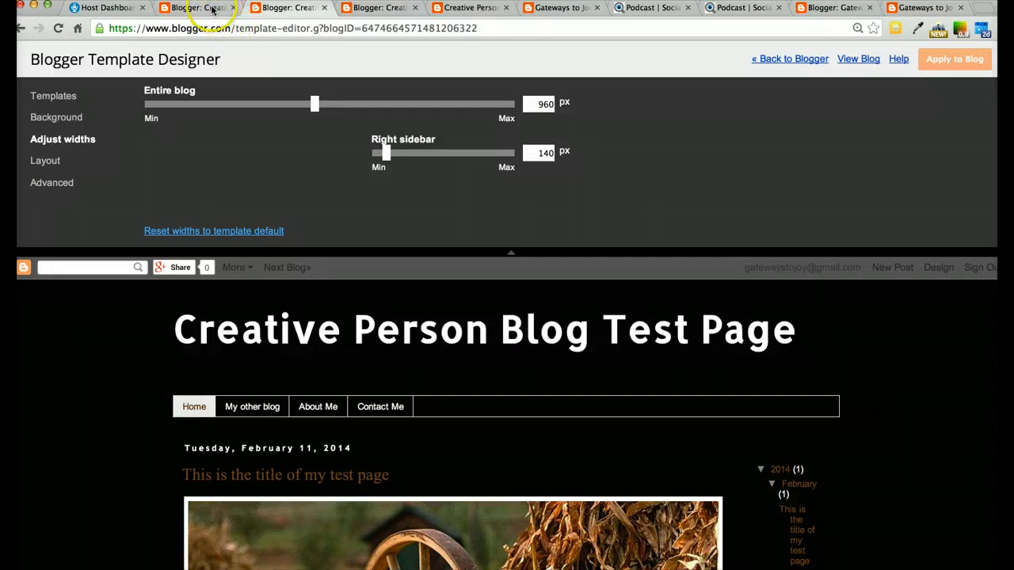
# In the Advanced Images settings, try several image background colours and settle on a transparent background
pyautogui.click(61, 31)
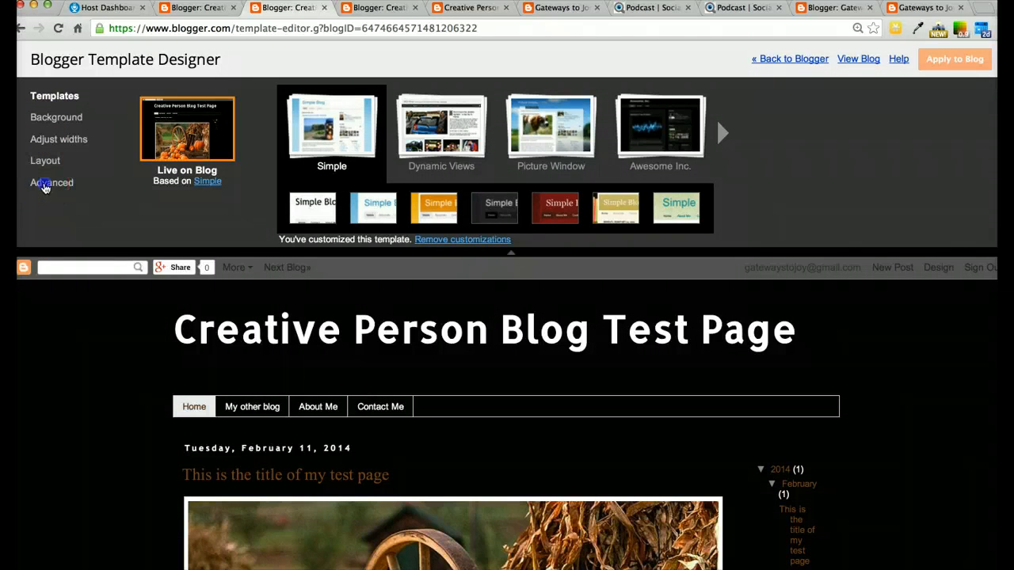
pyautogui.click(48, 185)
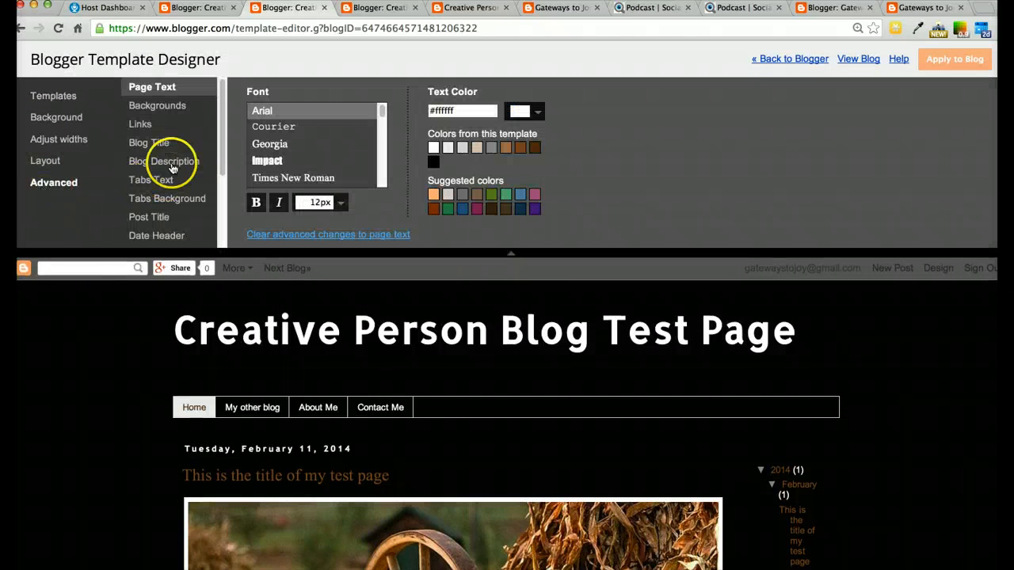
pyautogui.moveTo(221, 90); pyautogui.dragTo(224, 163)
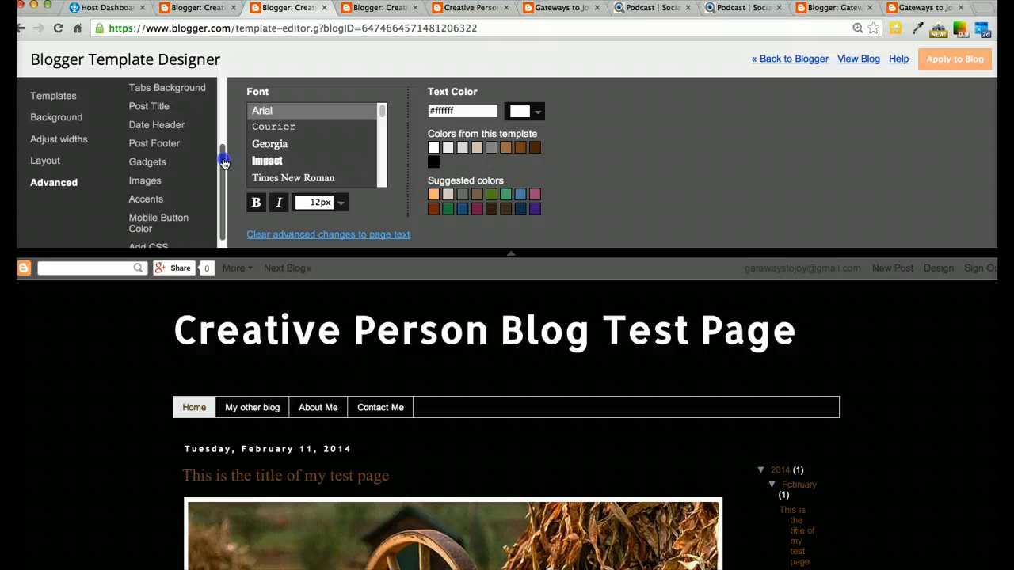
pyautogui.click(149, 162)
pyautogui.click(145, 181)
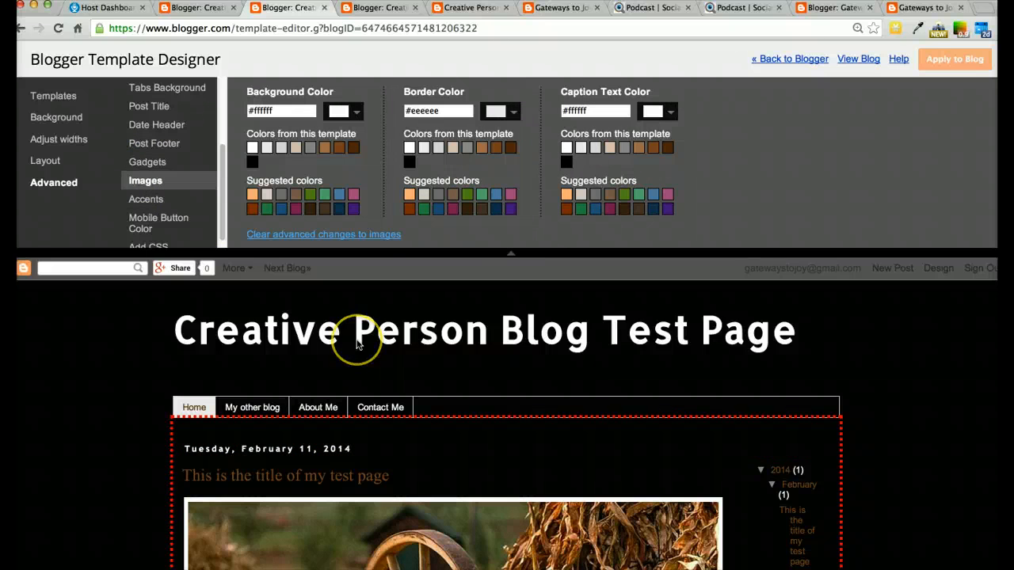
pyautogui.scroll(-2, 357, 344)
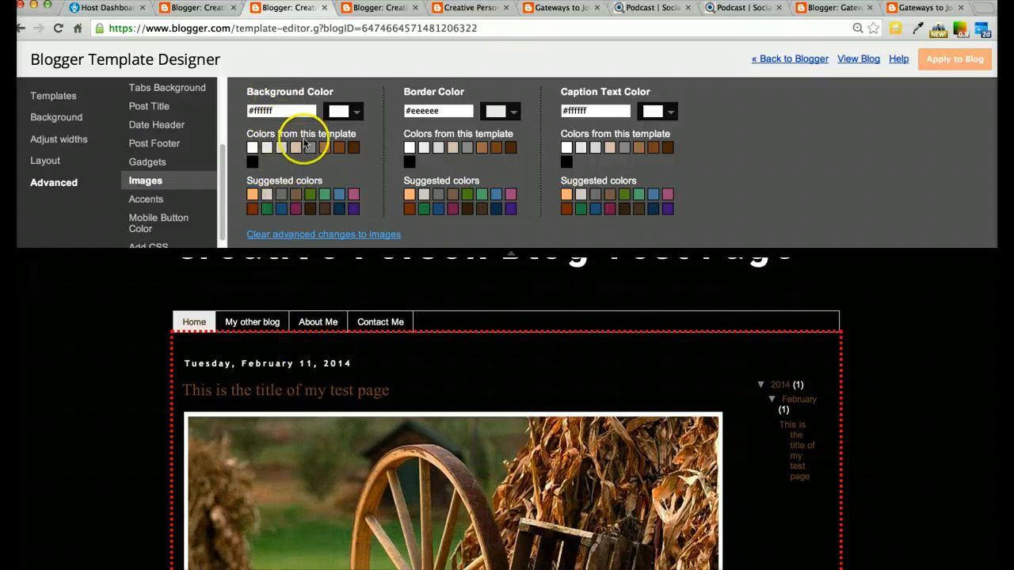
pyautogui.click(251, 147)
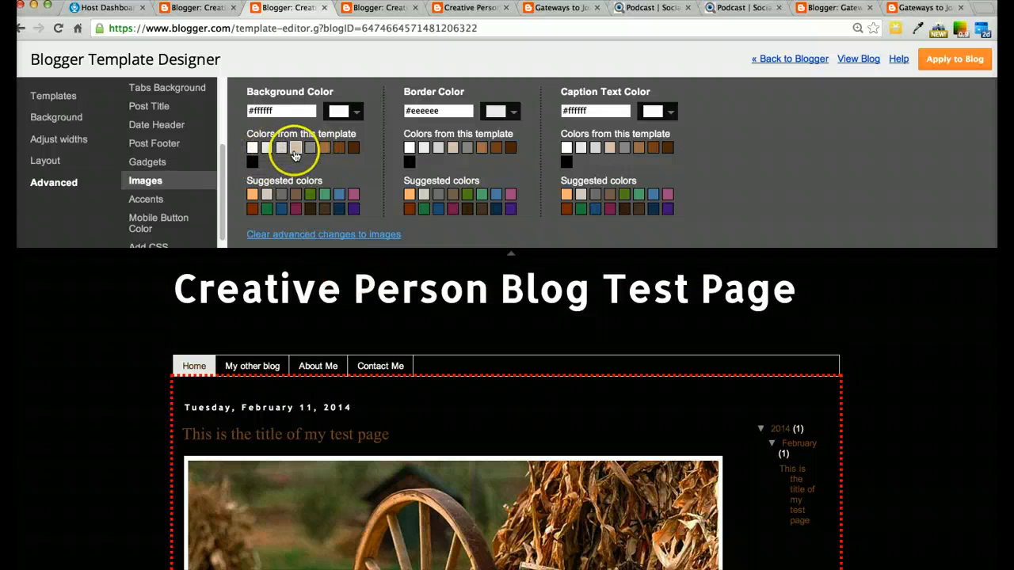
pyautogui.click(295, 149)
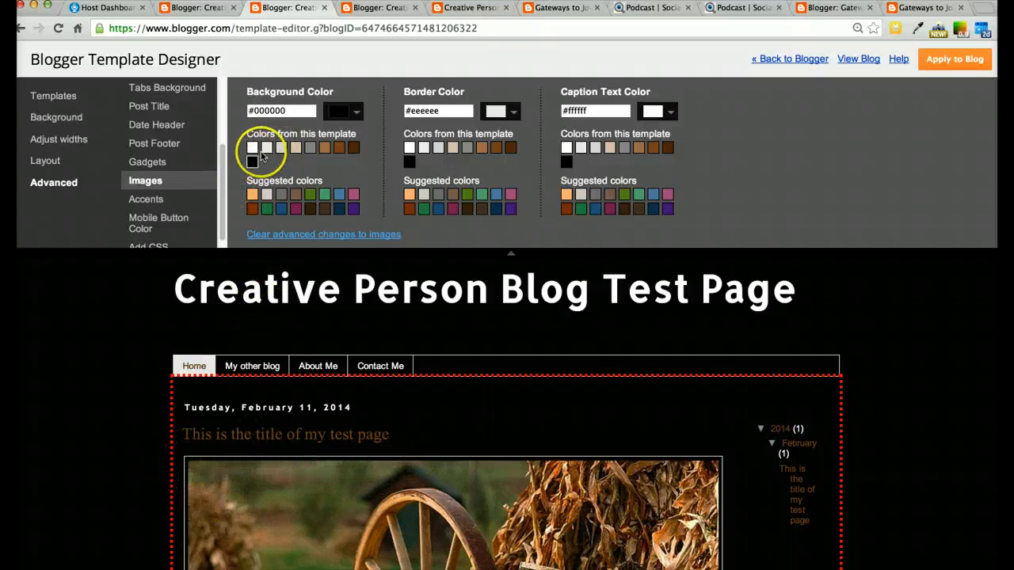
pyautogui.click(353, 149)
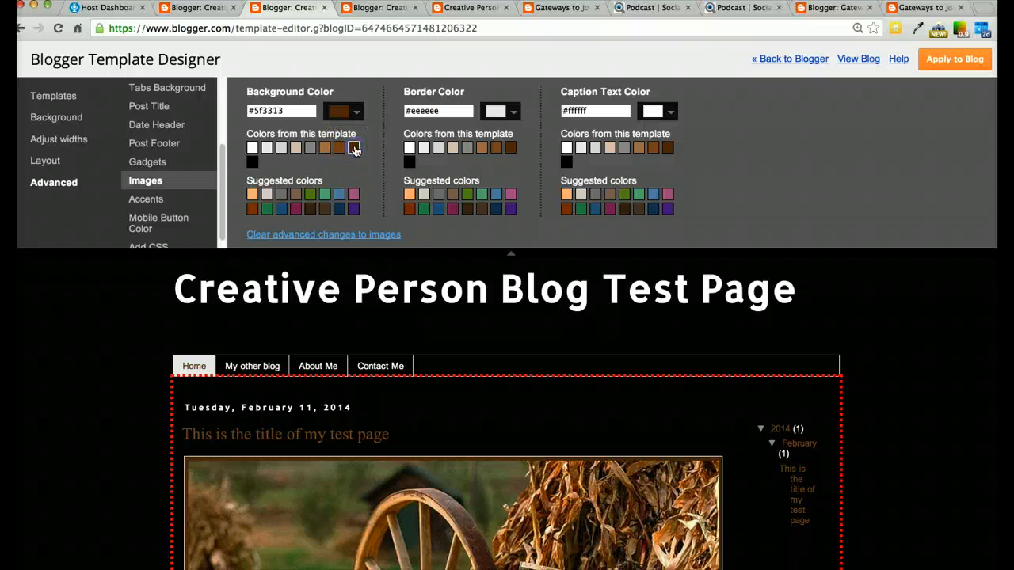
pyautogui.click(323, 149)
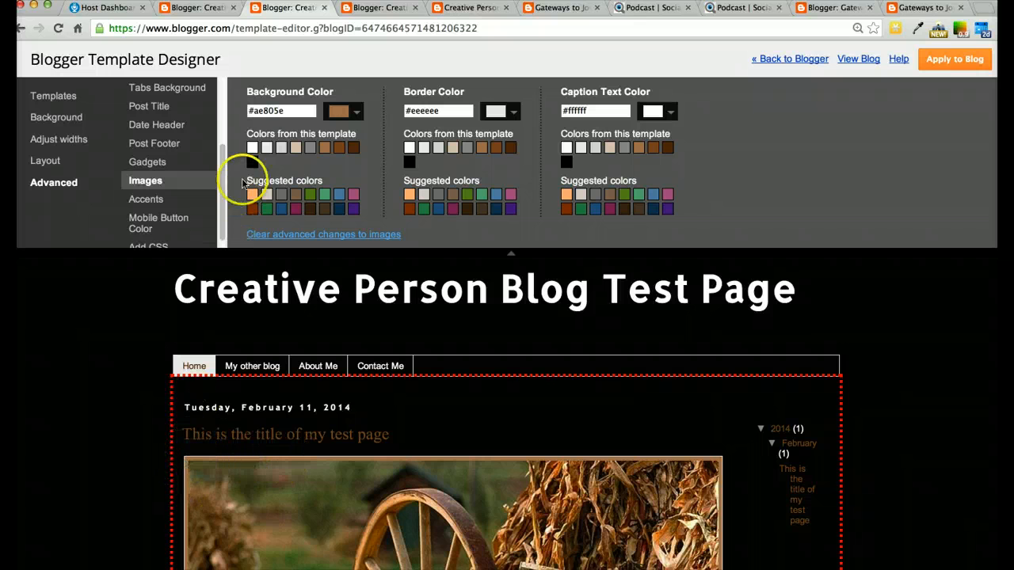
pyautogui.click(251, 195)
pyautogui.click(270, 197)
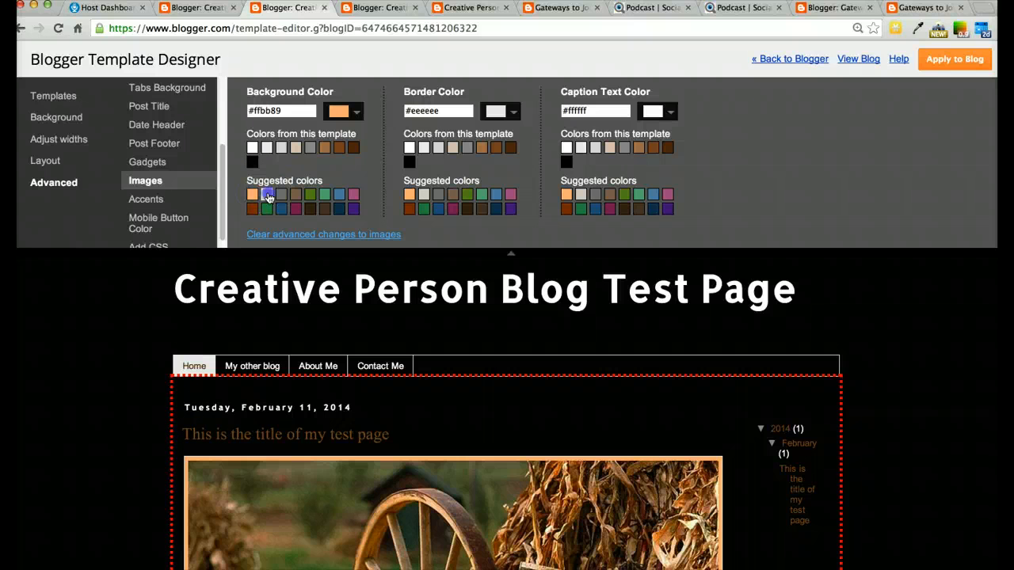
pyautogui.click(252, 163)
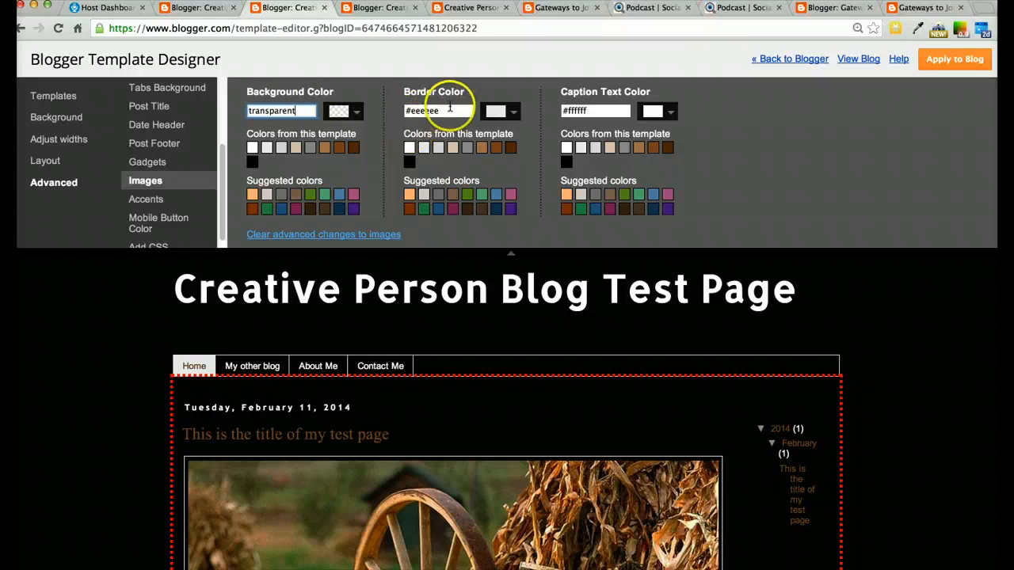
# Set the image border colour to transparent
pyautogui.click(450, 109)
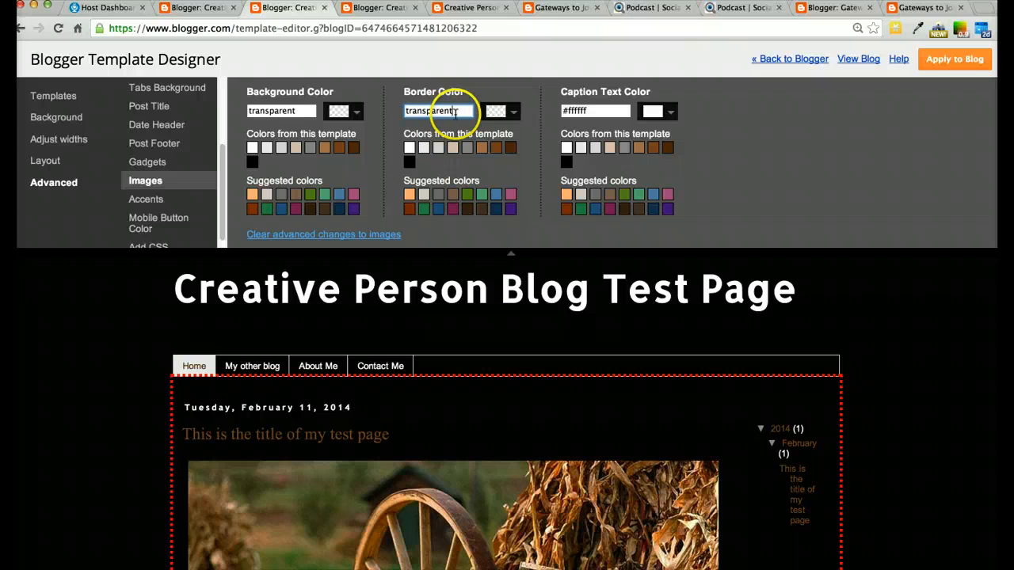
pyautogui.click(409, 162)
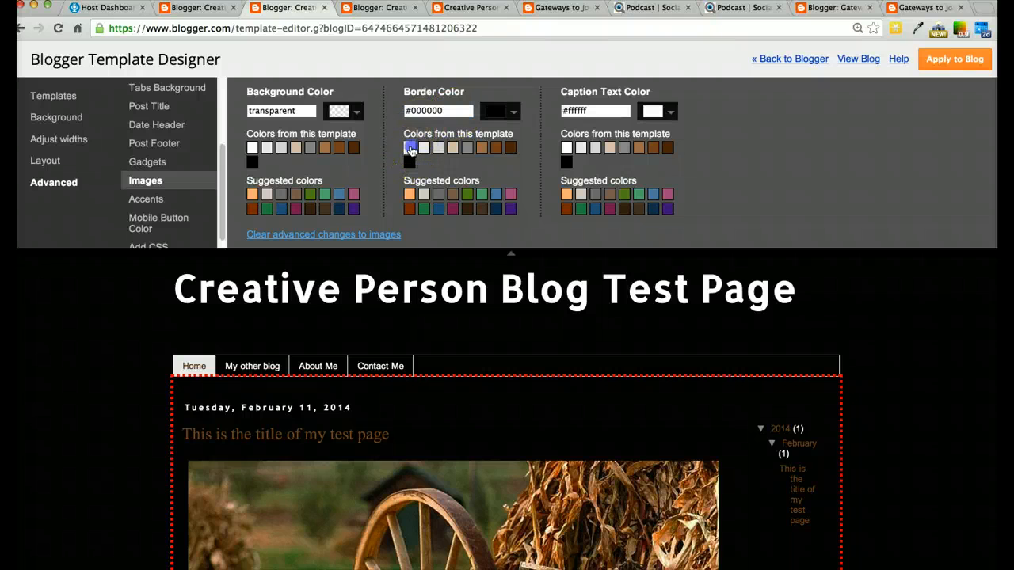
pyautogui.click(409, 148)
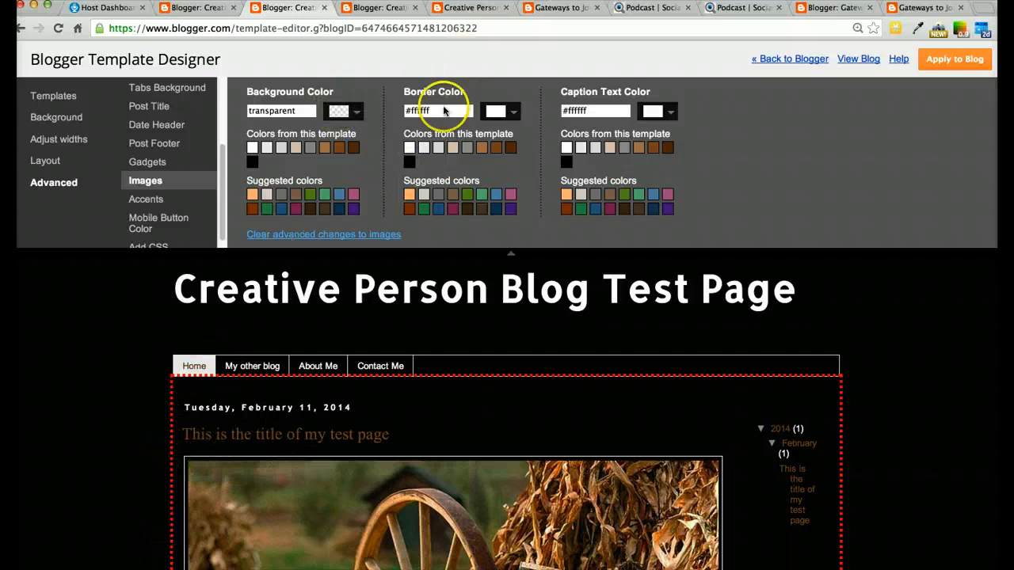
pyautogui.click(442, 110)
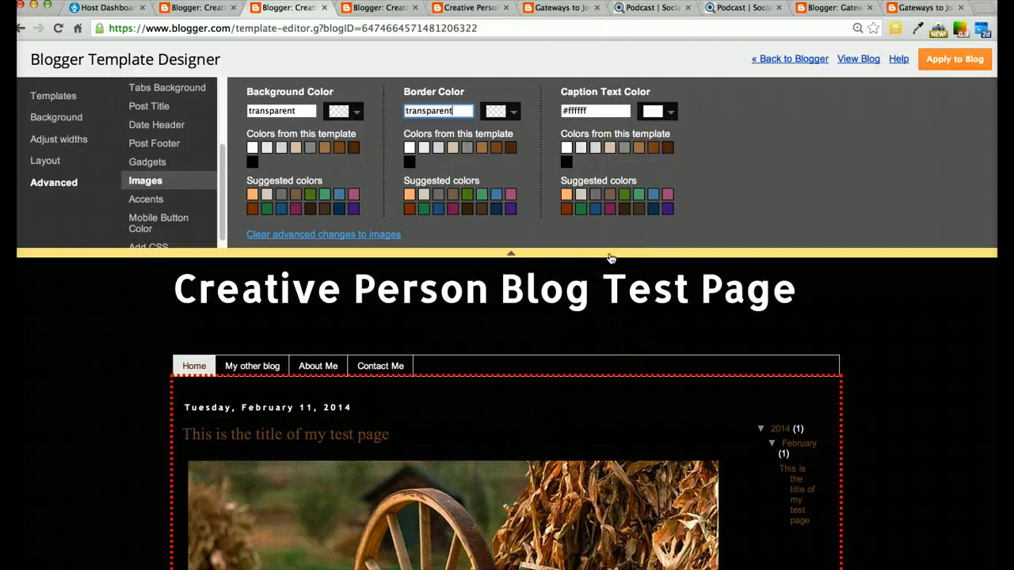
# Set the image caption text colour to black #000000
pyautogui.scroll(-5, 610, 258)
pyautogui.scroll(4, 611, 258)
pyautogui.scroll(-5, 611, 258)
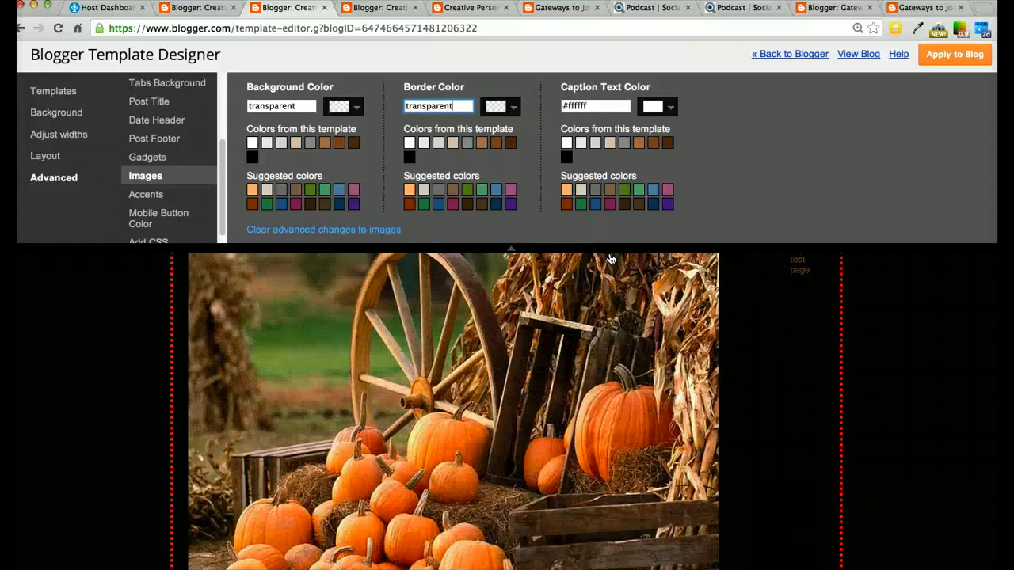
pyautogui.scroll(-3, 610, 259)
pyautogui.scroll(5, 611, 258)
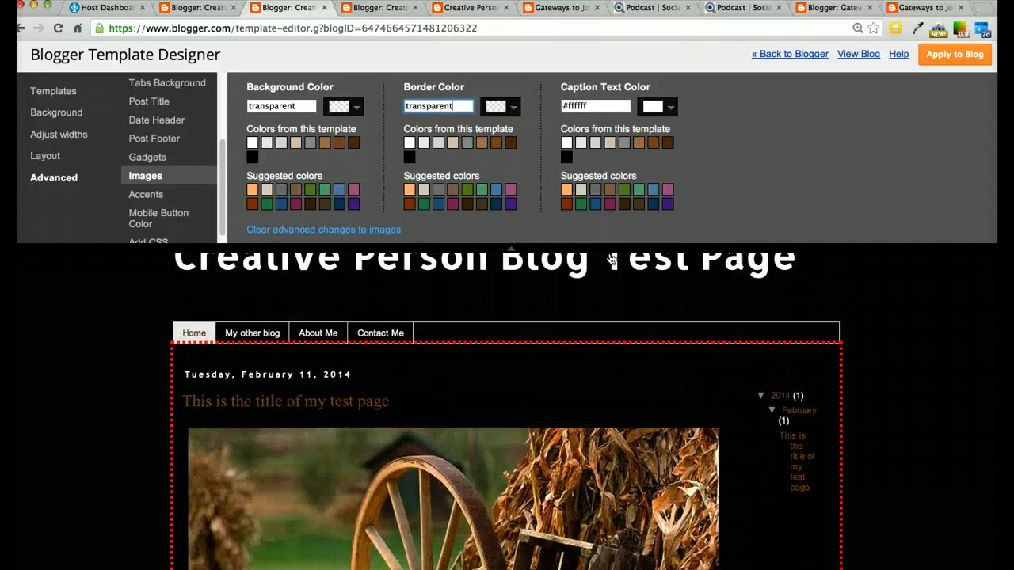
pyautogui.click(567, 149)
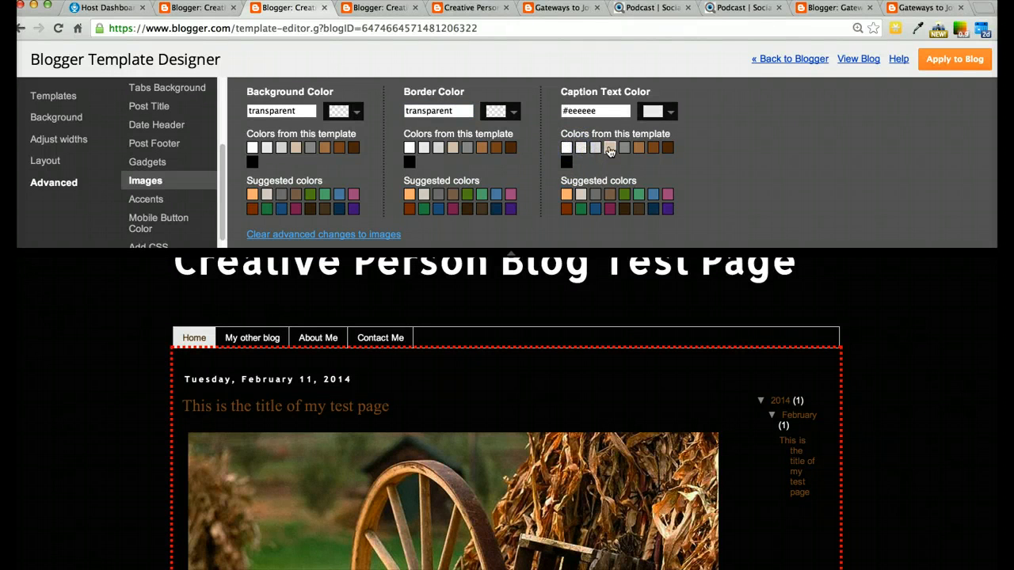
pyautogui.click(610, 148)
pyautogui.click(566, 162)
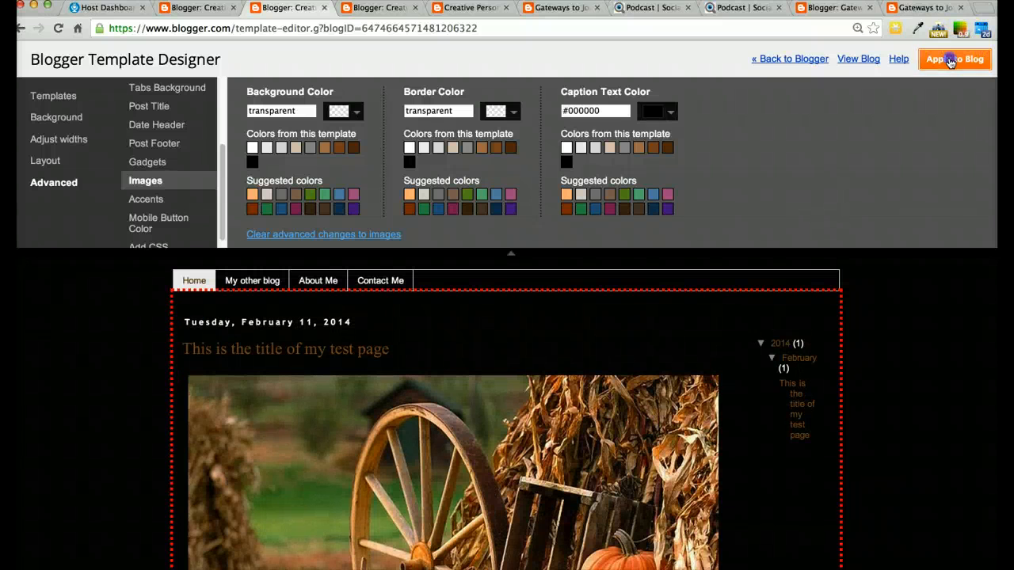
# Apply the image colour changes to the blog and review the post preview
pyautogui.click(950, 60)
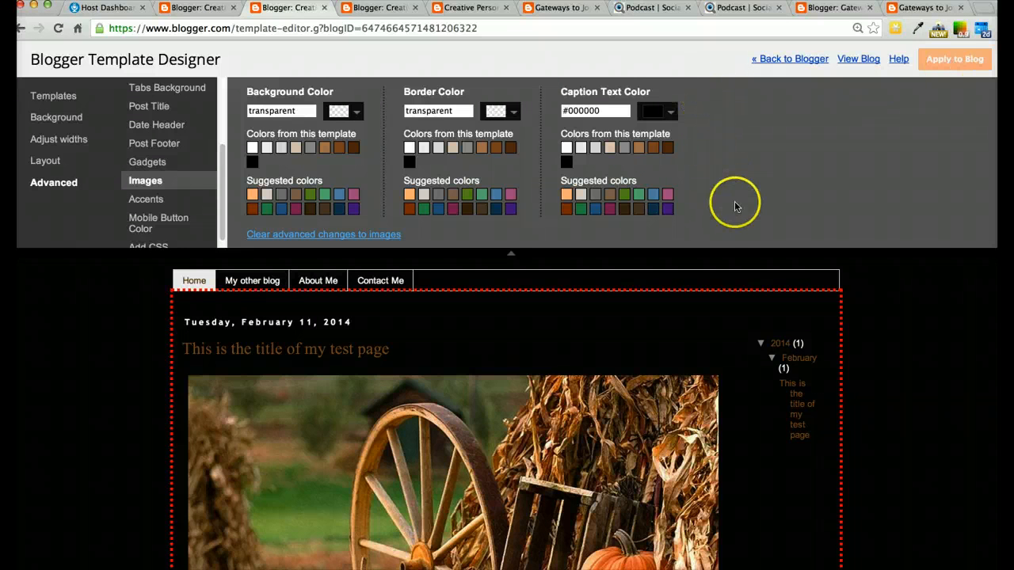
pyautogui.scroll(-10, 707, 325)
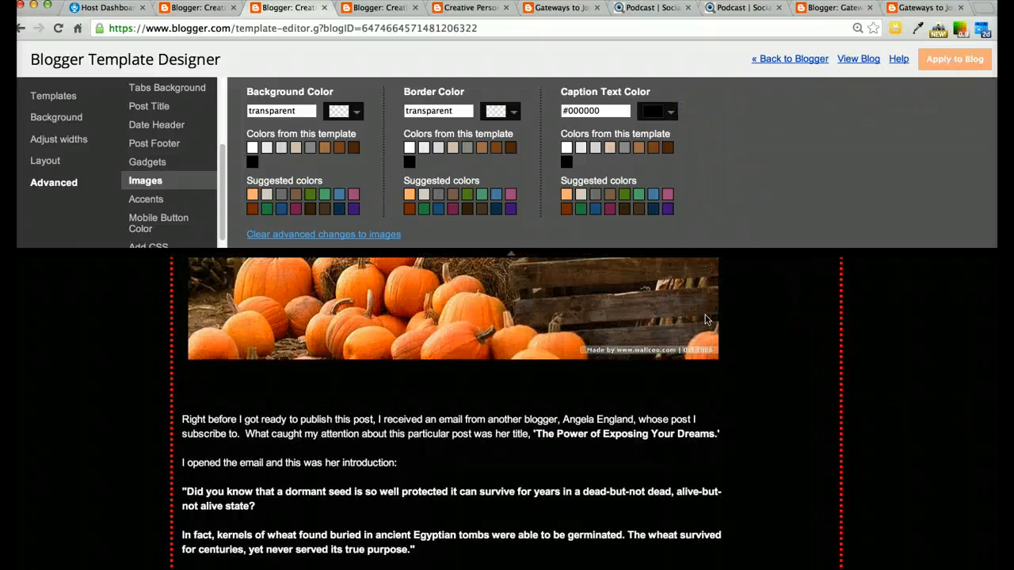
pyautogui.scroll(-5, 705, 319)
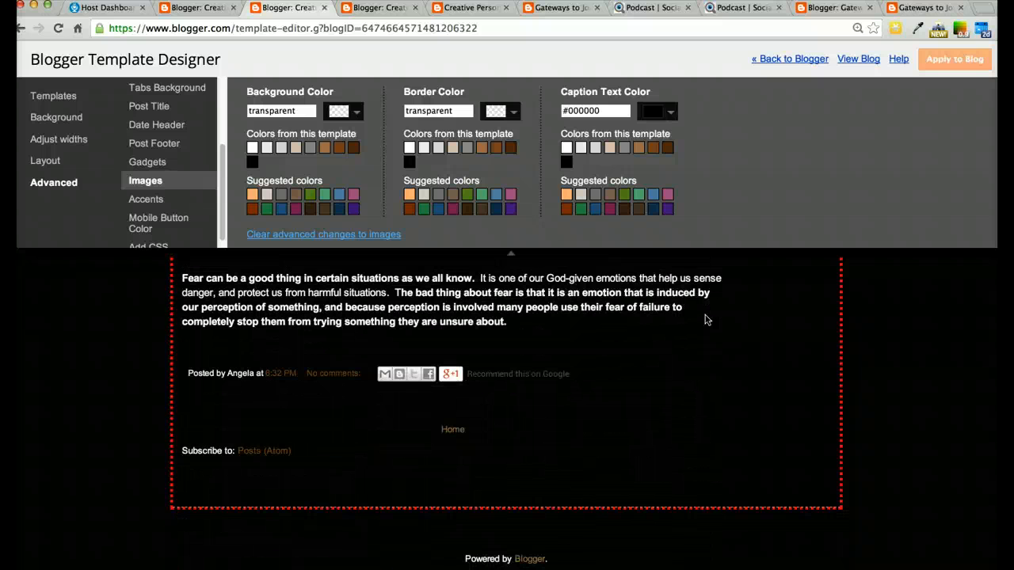
pyautogui.scroll(15, 706, 320)
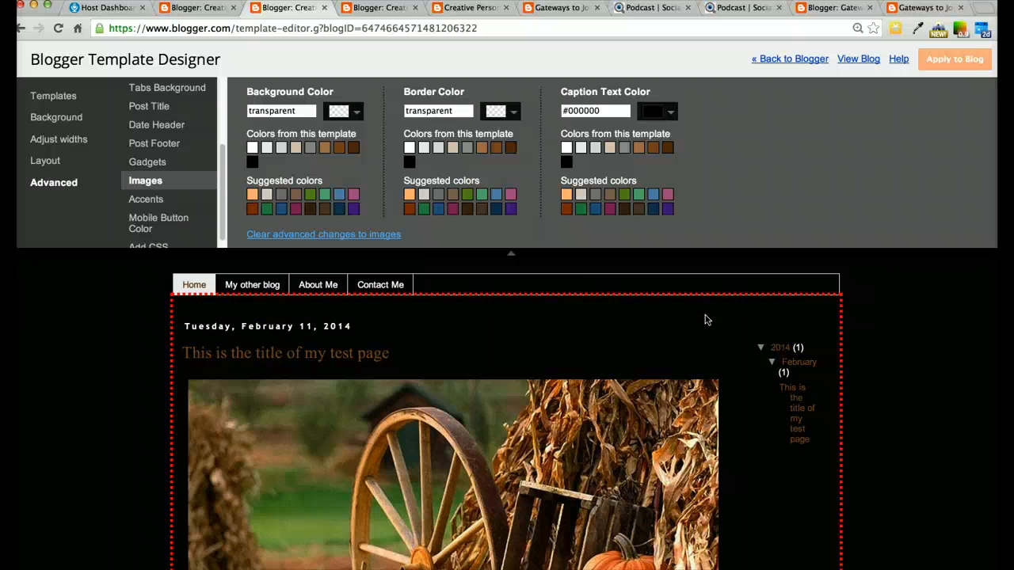
# In Accents, set the tabs border colour to transparent and try a #999999 separator line before reverting it to transparent
pyautogui.click(140, 201)
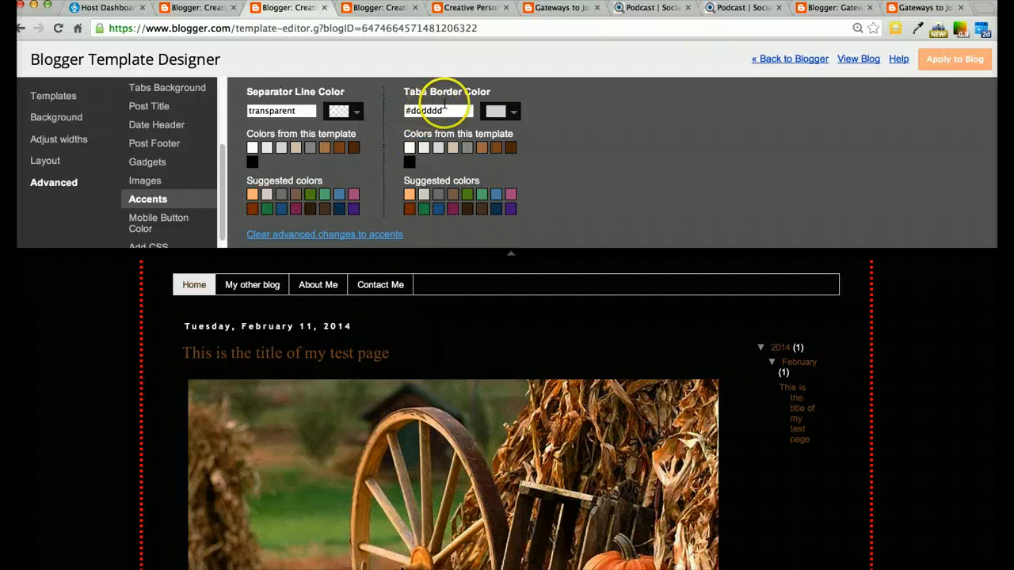
pyautogui.click(420, 111)
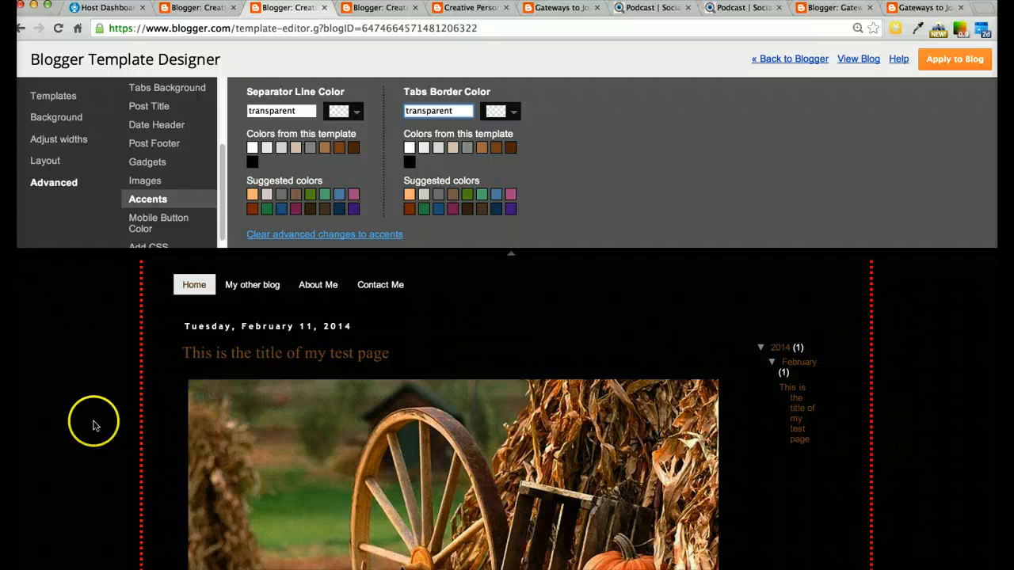
pyautogui.scroll(2, 475, 367)
pyautogui.scroll(-3, 474, 366)
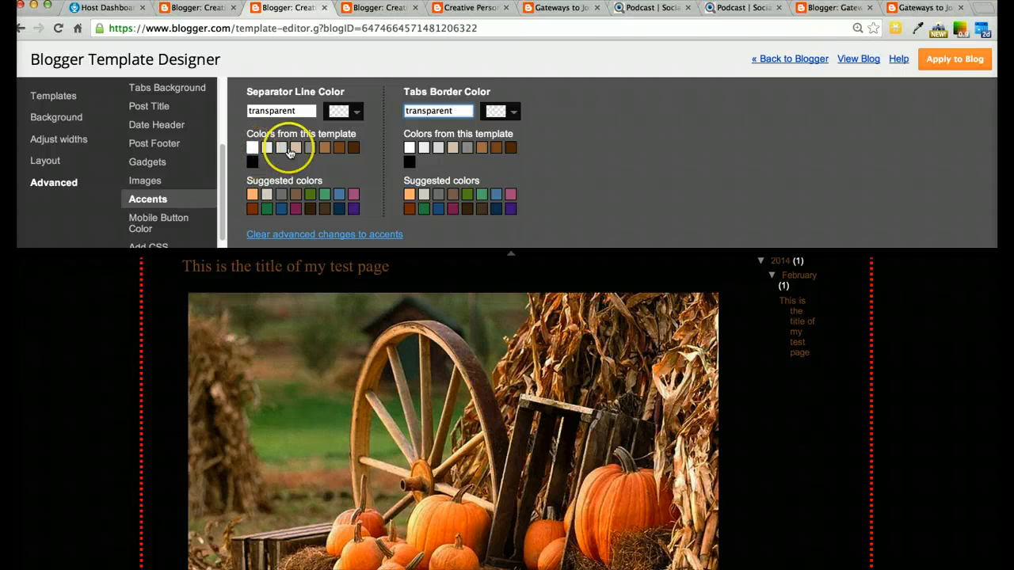
pyautogui.click(313, 149)
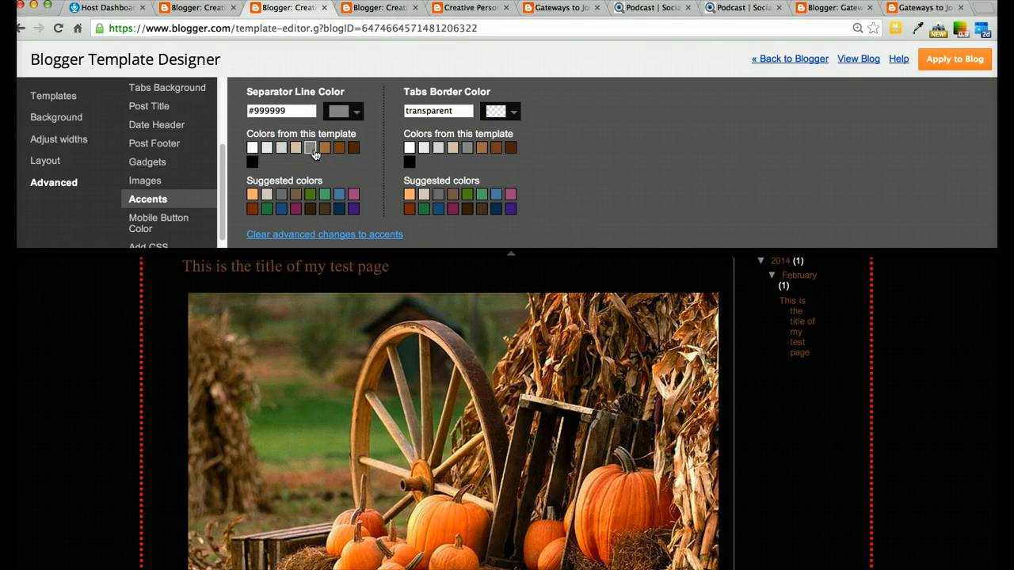
pyautogui.scroll(3, 729, 389)
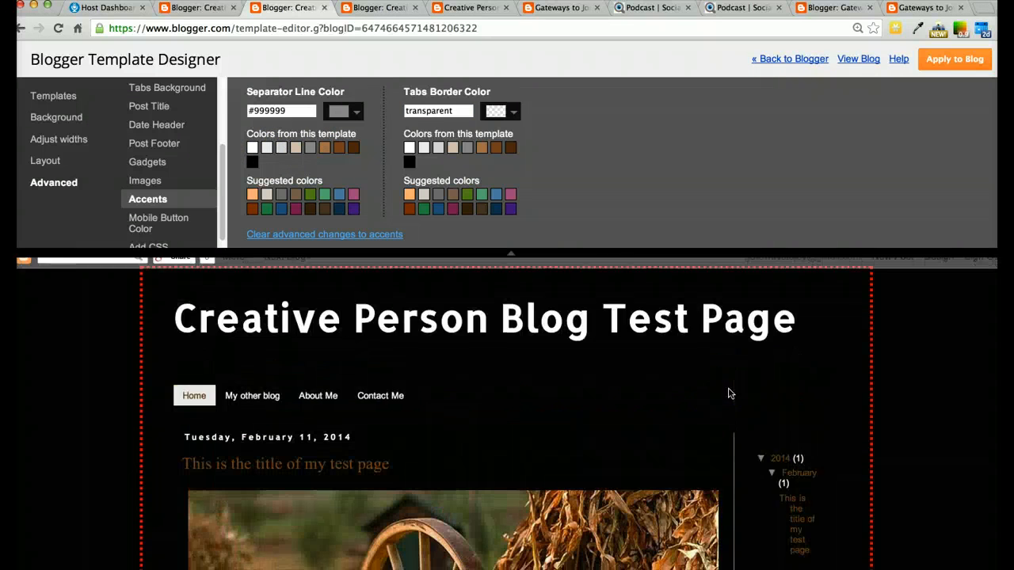
pyautogui.scroll(-3, 729, 394)
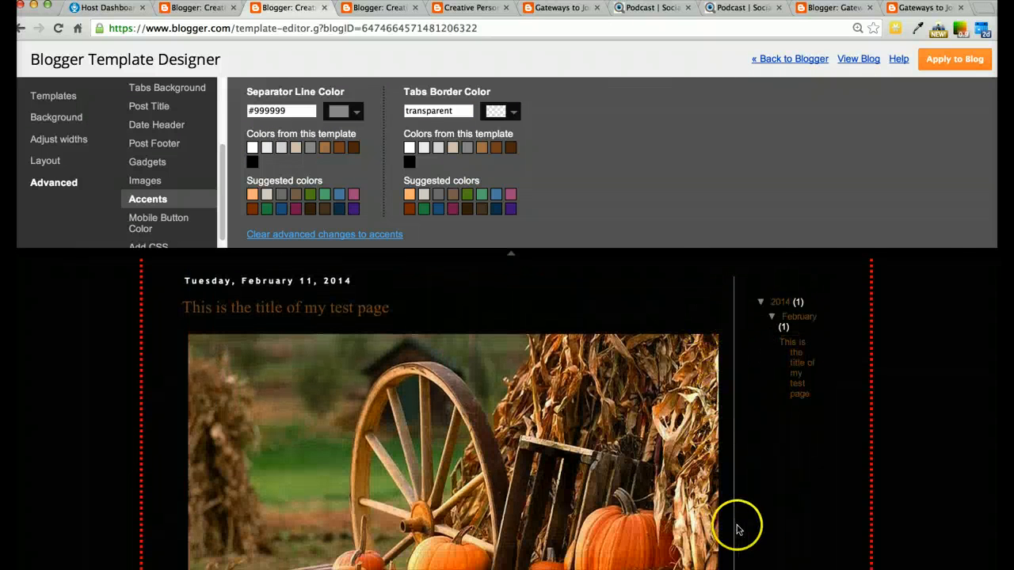
pyautogui.scroll(-5, 737, 529)
pyautogui.scroll(6, 737, 528)
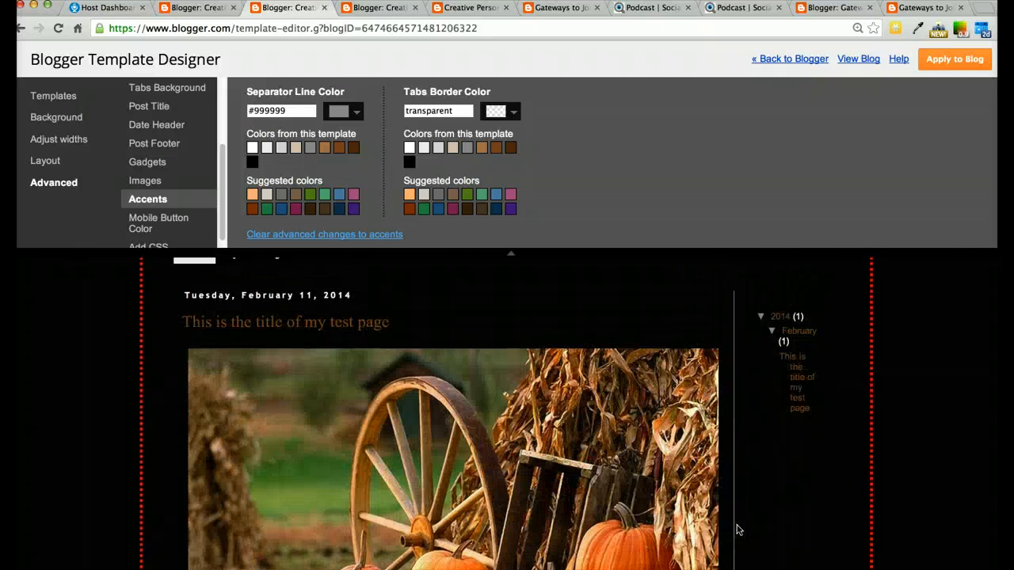
pyautogui.click(270, 108)
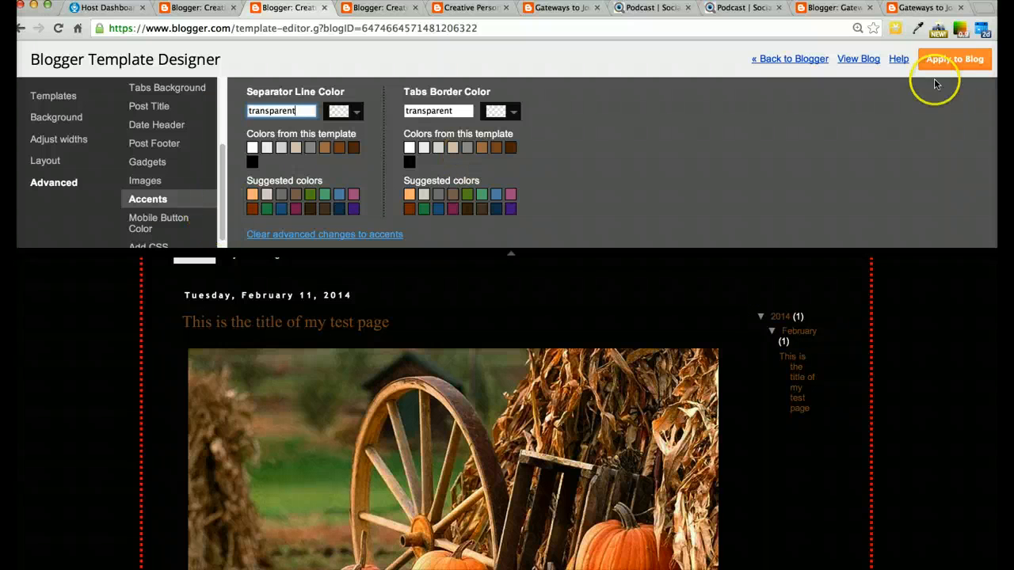
# Apply the accent changes to the blog and open the Mobile Button Color settings
pyautogui.click(961, 61)
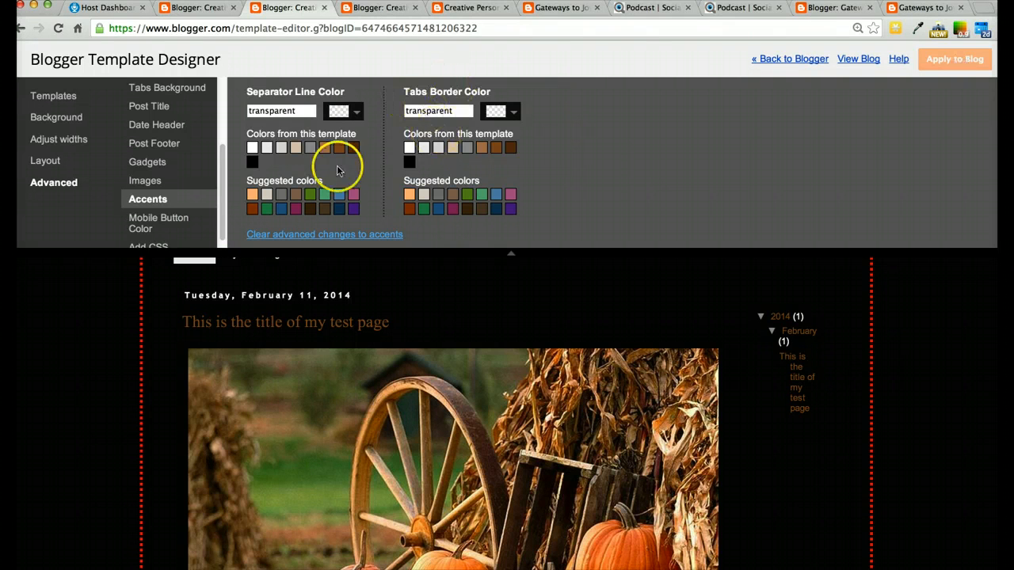
pyautogui.click(144, 226)
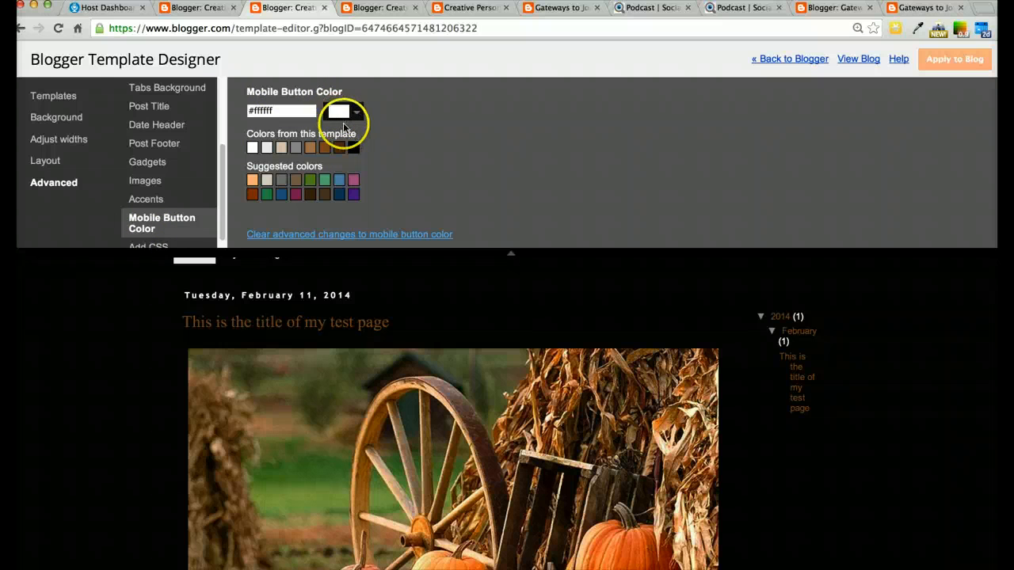
pyautogui.scroll(-1, 364, 138)
pyautogui.scroll(1, 363, 138)
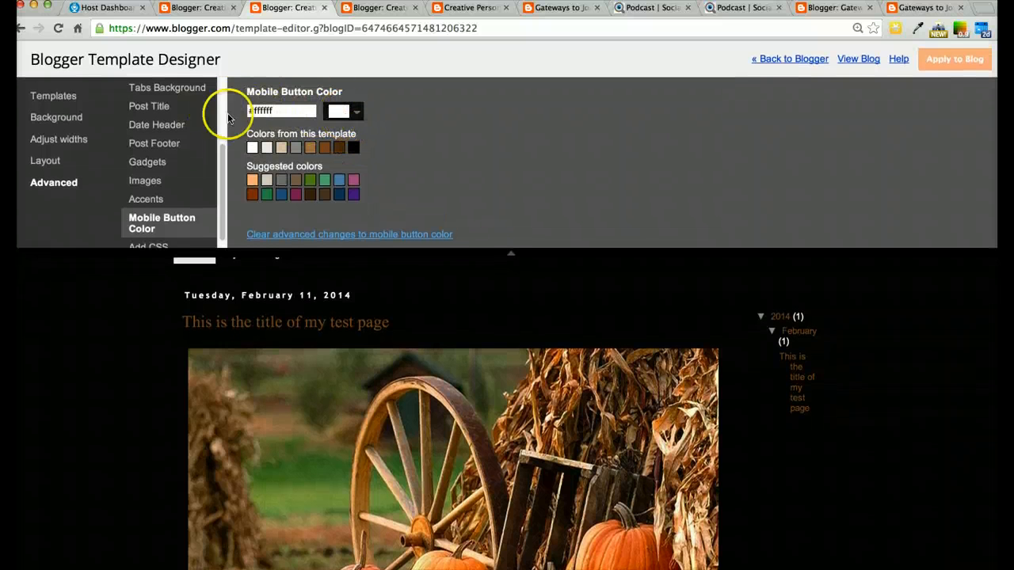
pyautogui.moveTo(226, 155); pyautogui.dragTo(226, 200)
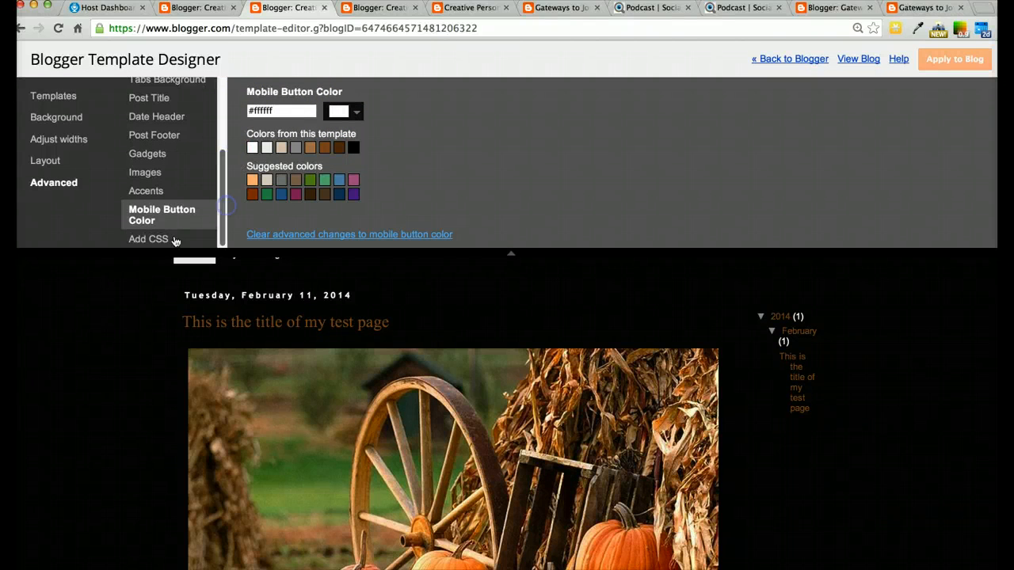
# Open the live blog and scroll through the test post to review the applied template changes
pyautogui.click(151, 239)
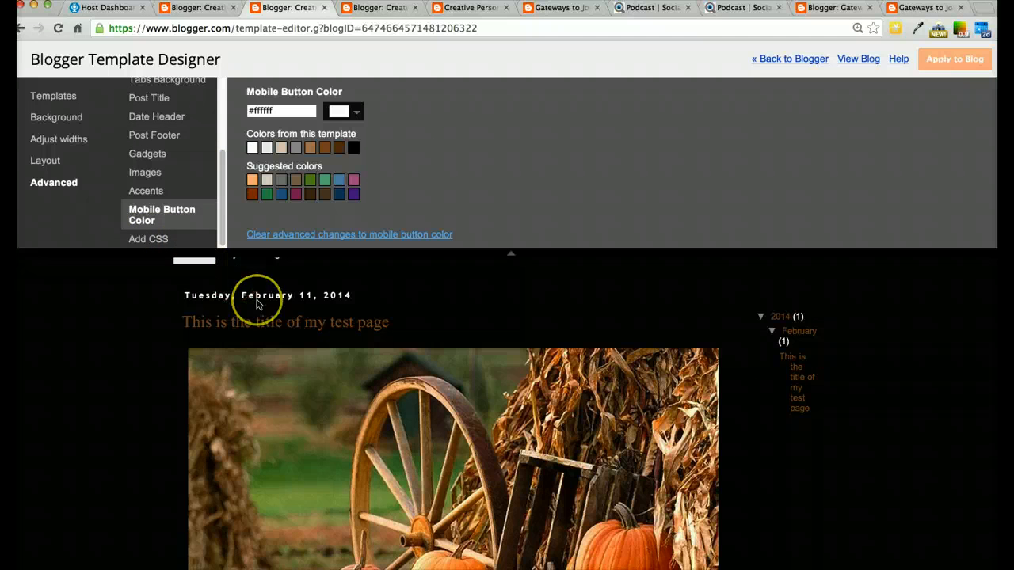
pyautogui.scroll(-5, 256, 303)
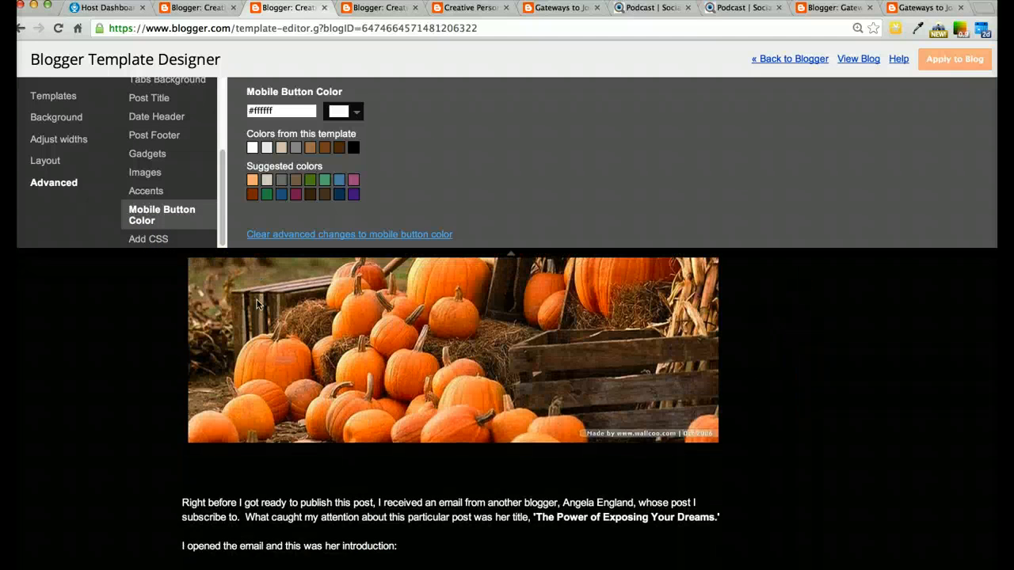
pyautogui.scroll(5, 255, 303)
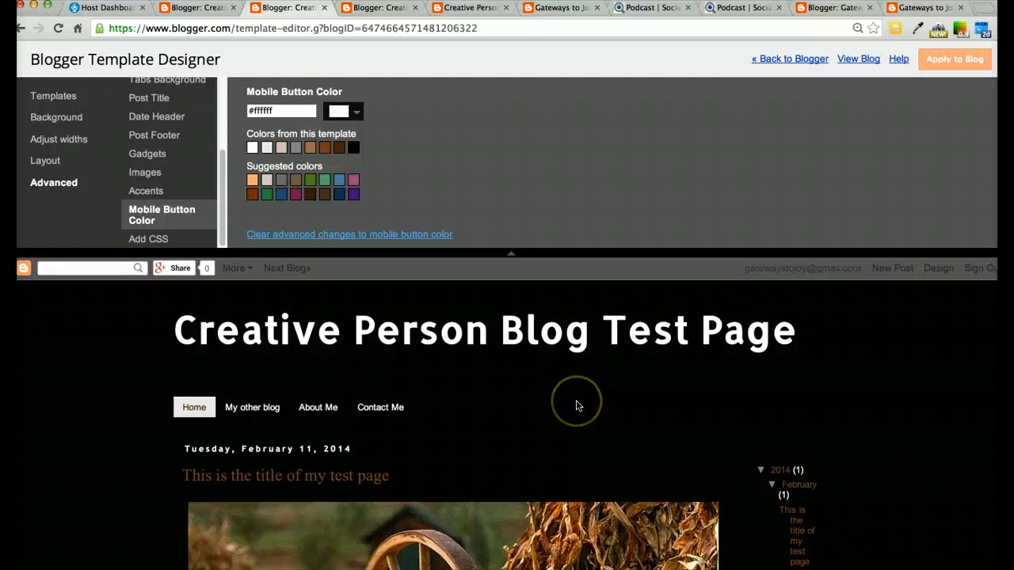
pyautogui.scroll(-5, 576, 404)
pyautogui.click(866, 62)
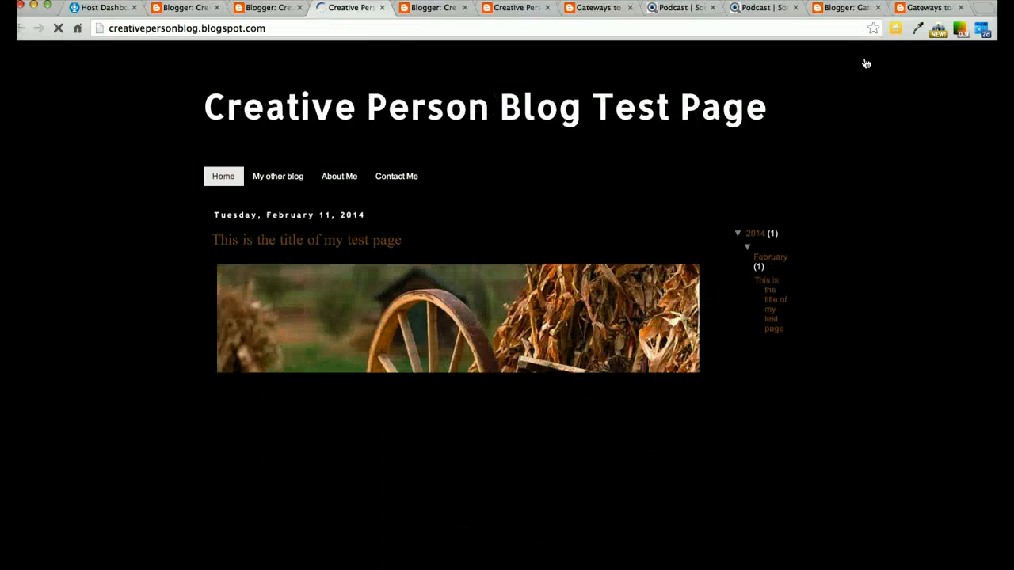
pyautogui.scroll(1, 906, 220)
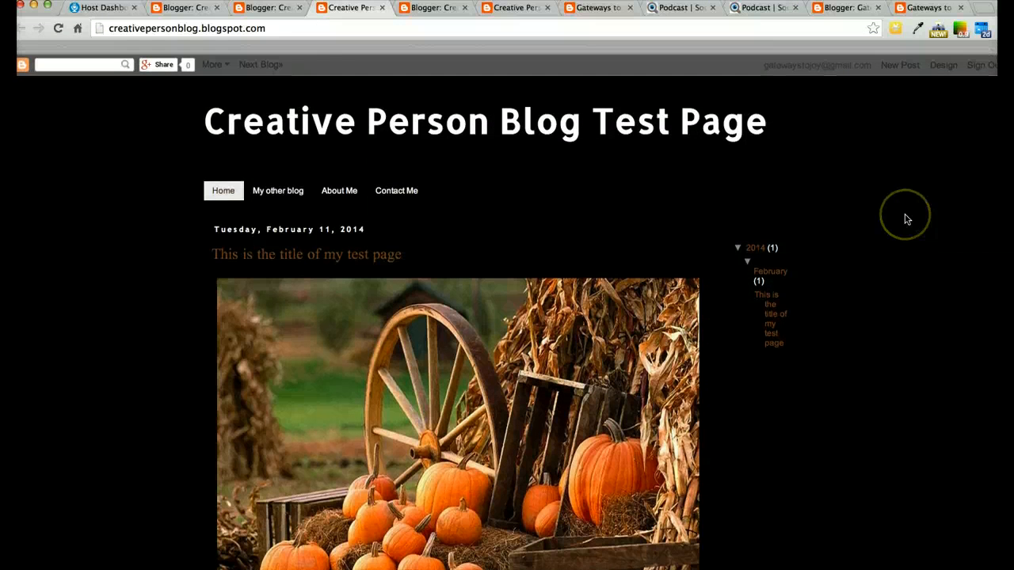
pyautogui.scroll(-1, 907, 219)
pyautogui.scroll(1, 906, 219)
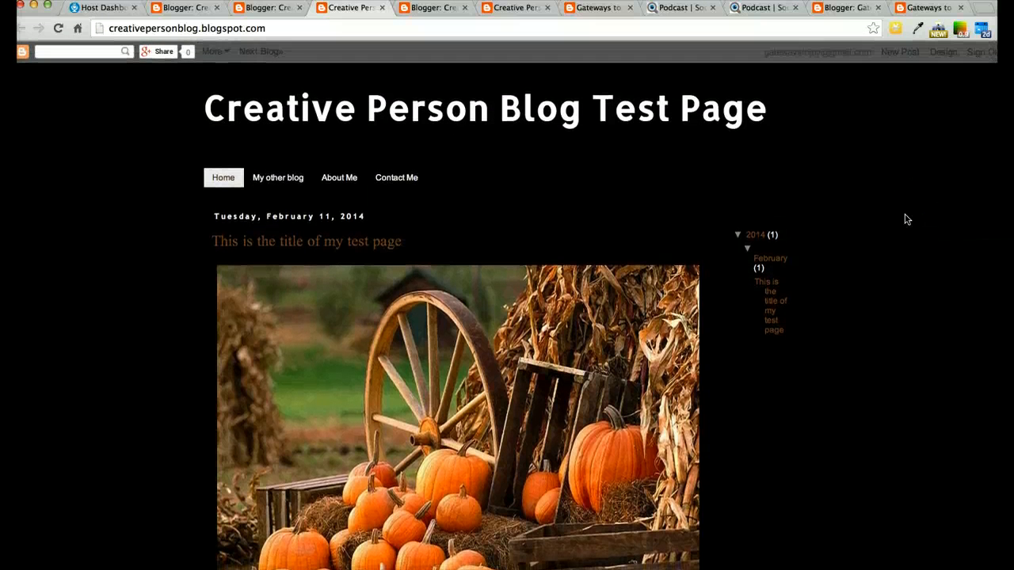
pyautogui.scroll(-5, 906, 219)
pyautogui.scroll(-8, 906, 220)
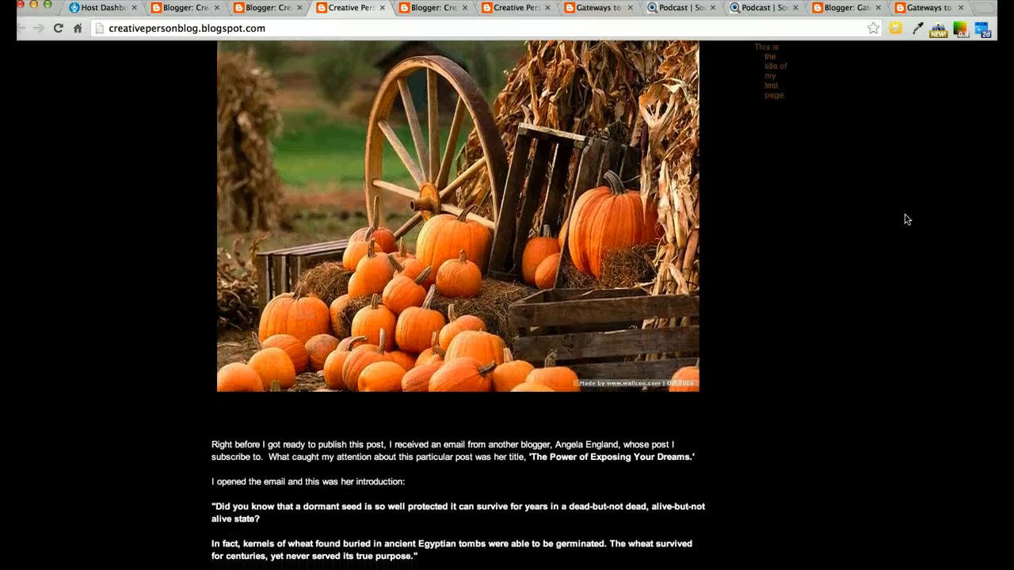
pyautogui.scroll(12, 907, 219)
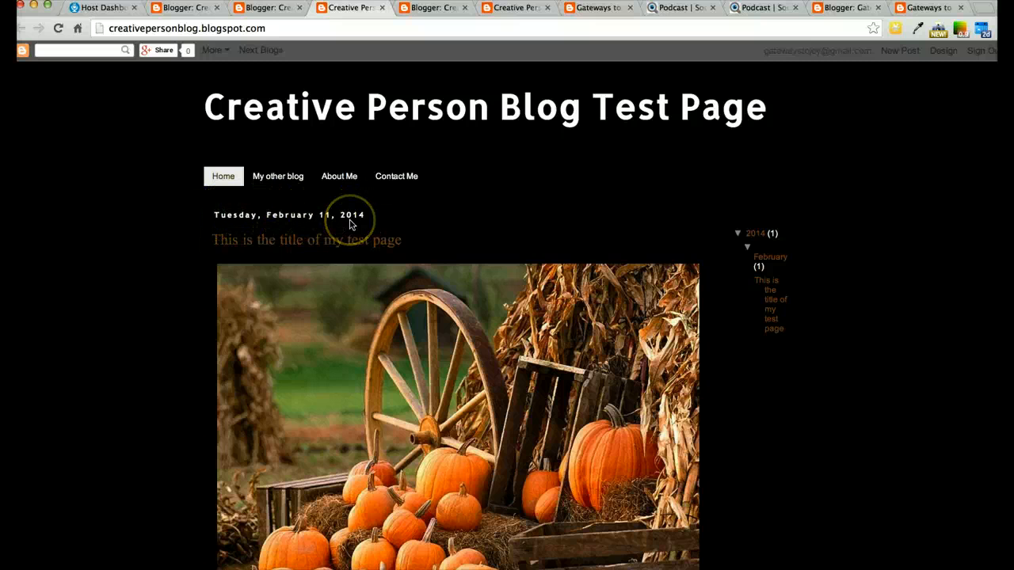
# Open the Blog Posts gadget settings in the blog layout and set the number of posts on the main page to 5
pyautogui.click(191, 8)
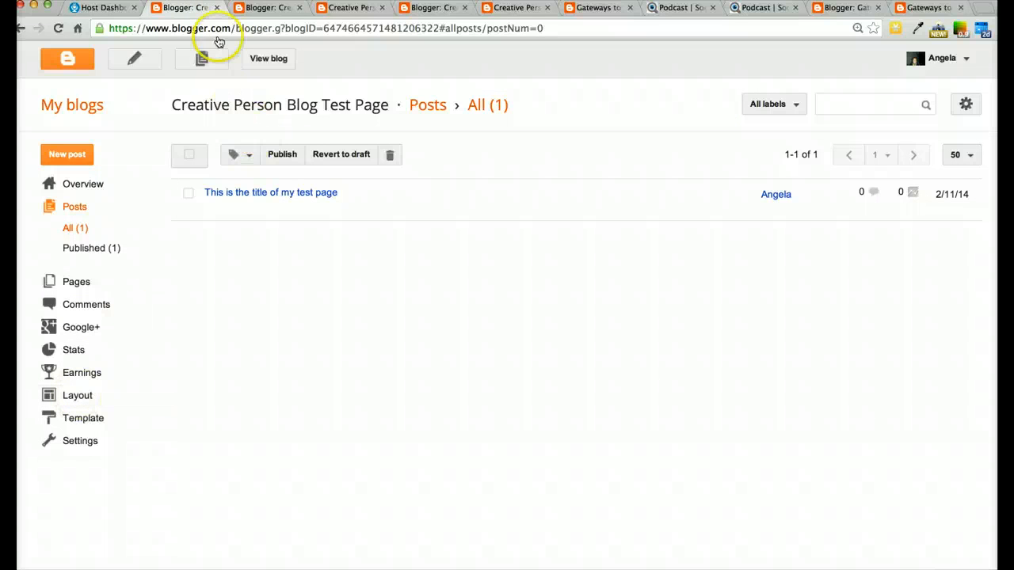
pyautogui.click(269, 10)
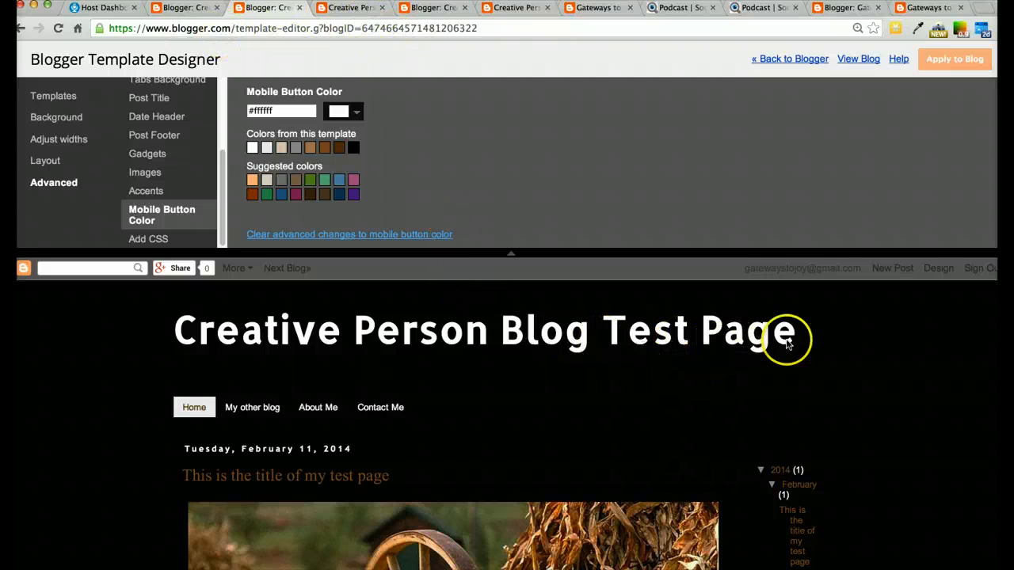
pyautogui.click(178, 8)
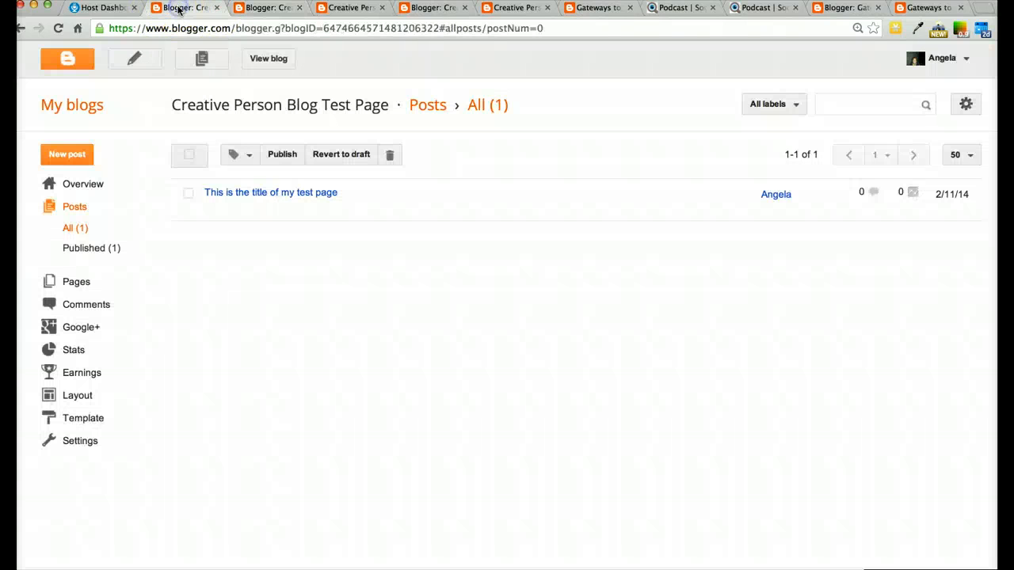
pyautogui.click(72, 398)
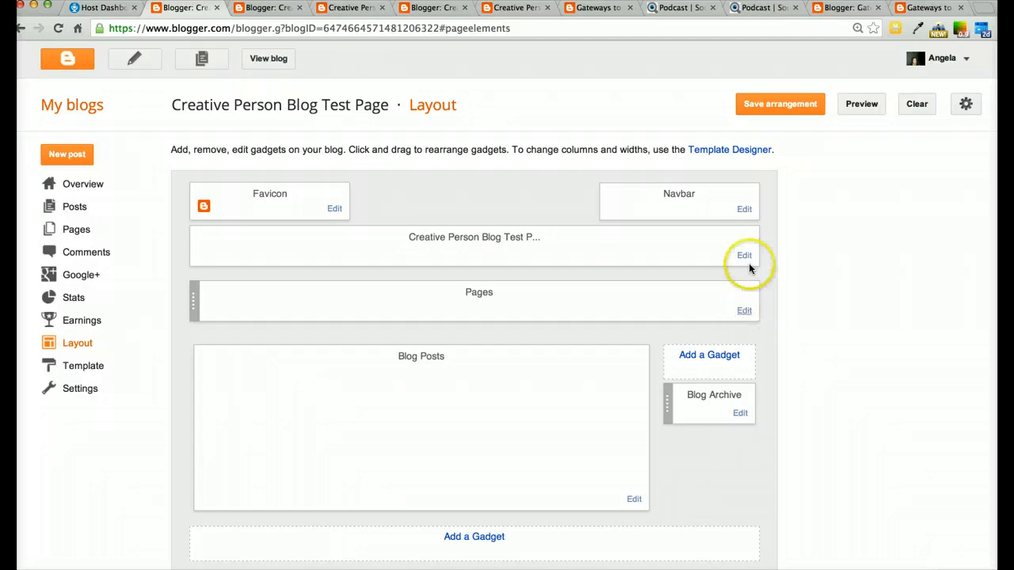
pyautogui.scroll(-1, 598, 521)
pyautogui.scroll(-3, 599, 521)
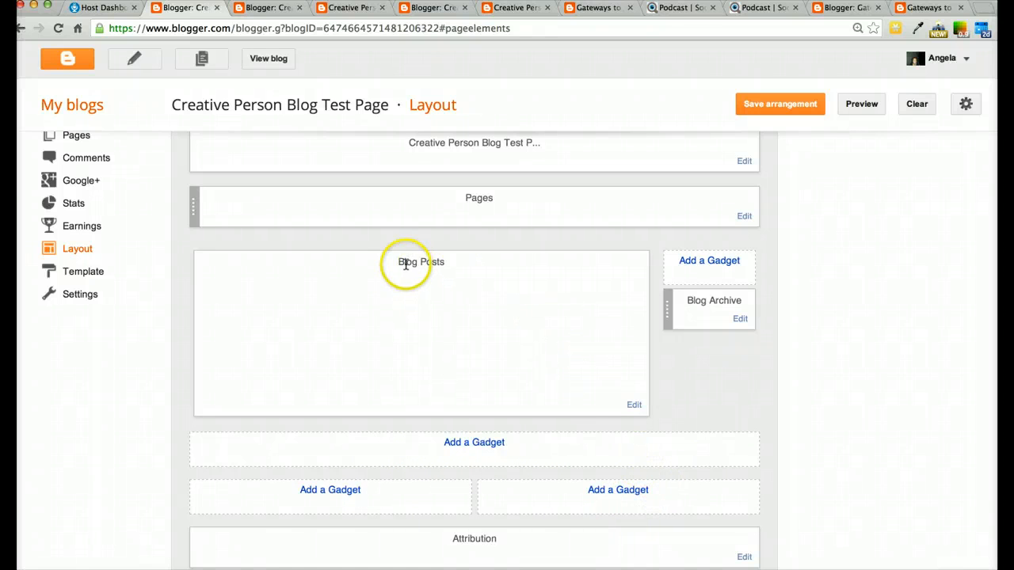
pyautogui.click(634, 405)
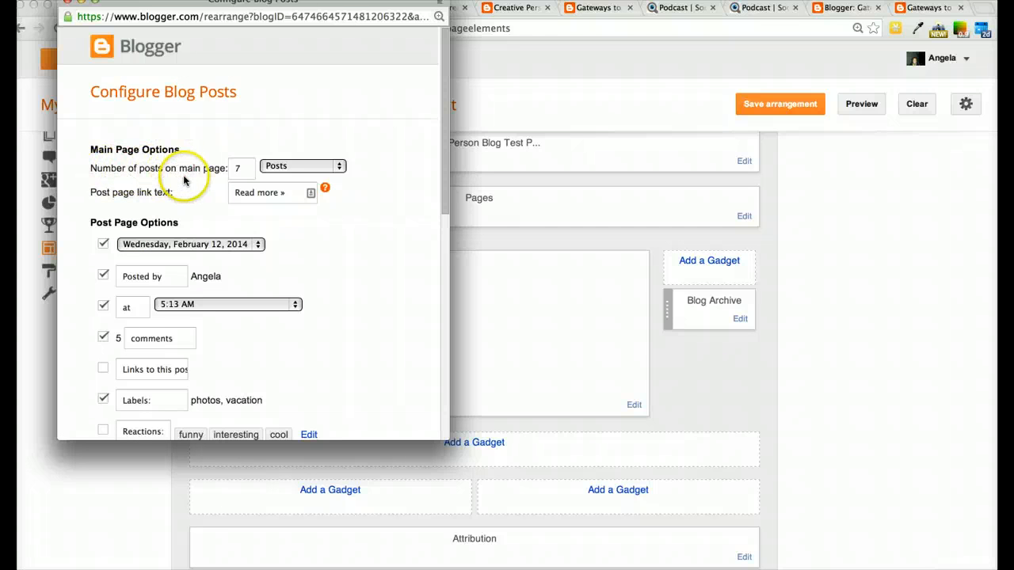
pyautogui.click(245, 169)
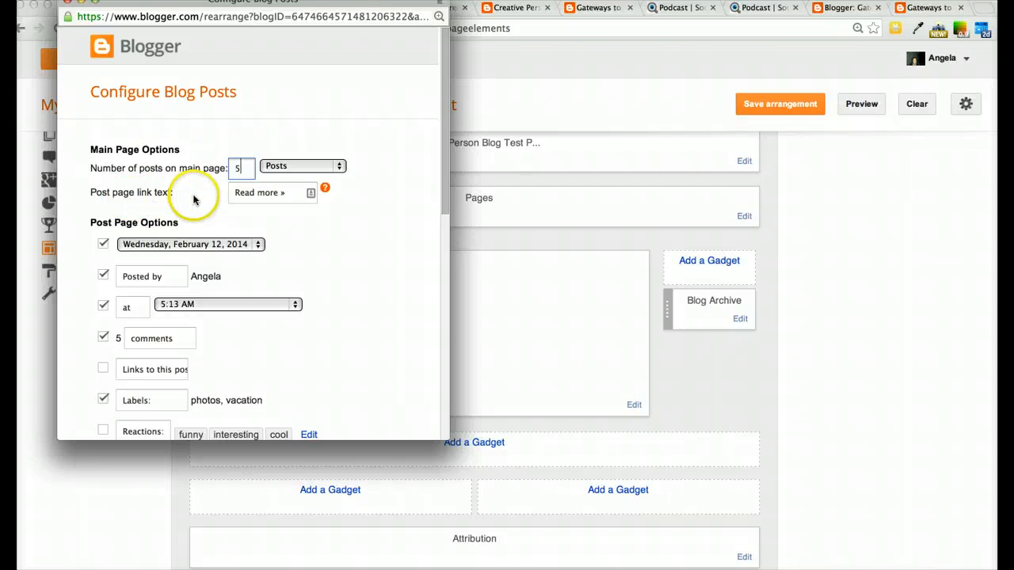
# Turn off the post date, Posted by and time options, keeping the comments count shown
pyautogui.click(104, 244)
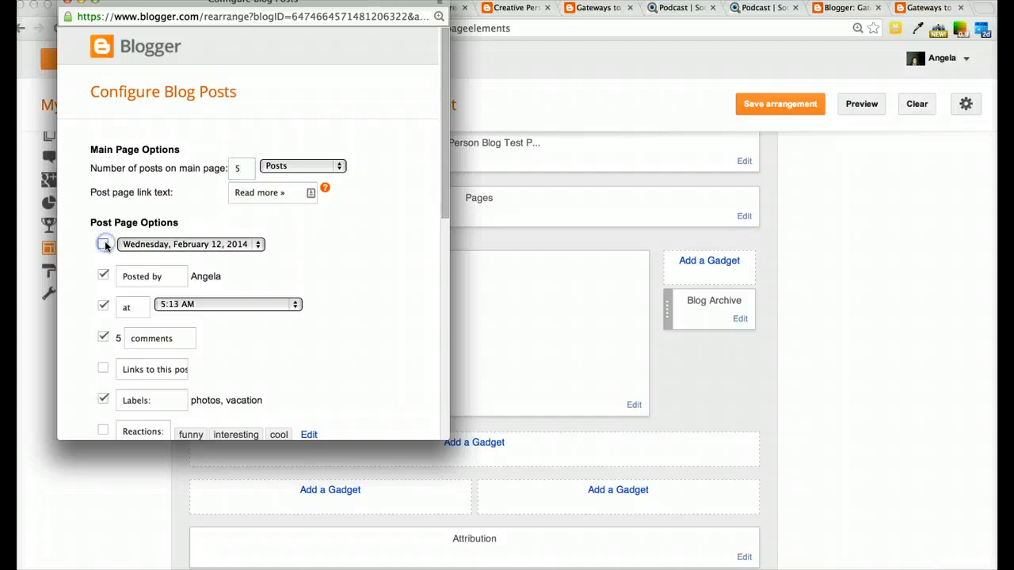
pyautogui.click(104, 276)
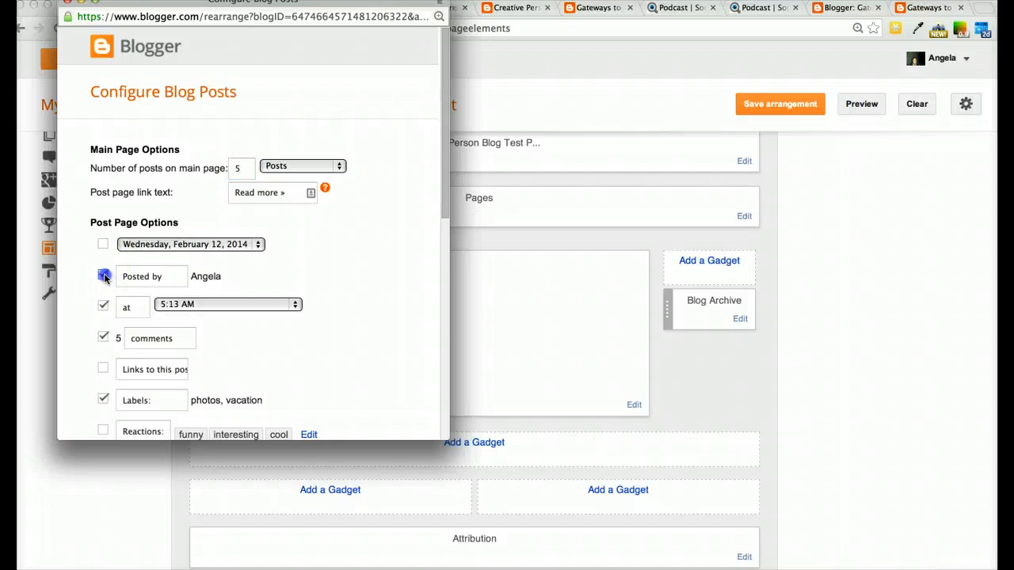
pyautogui.click(104, 306)
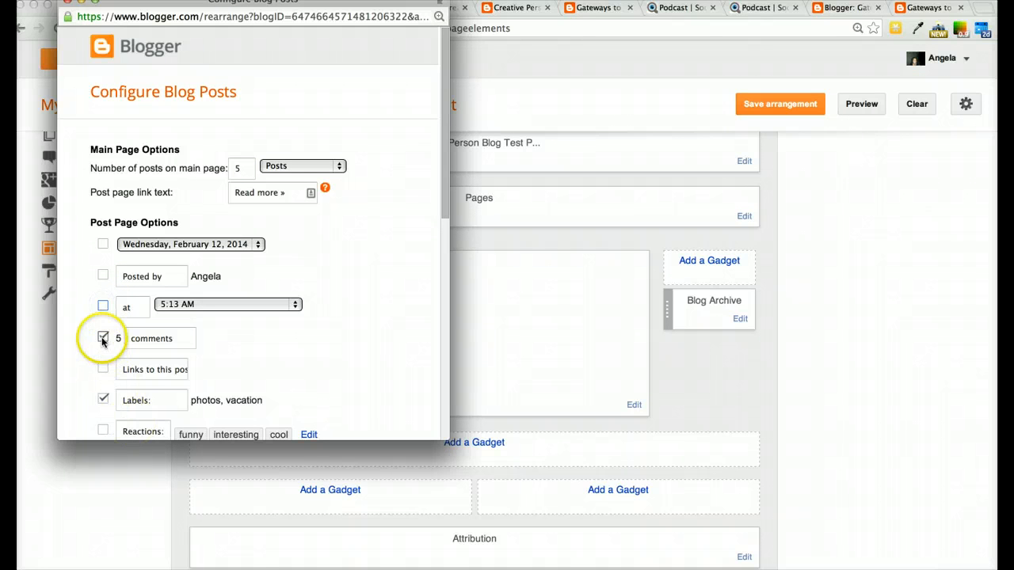
pyautogui.click(102, 338)
pyautogui.click(103, 338)
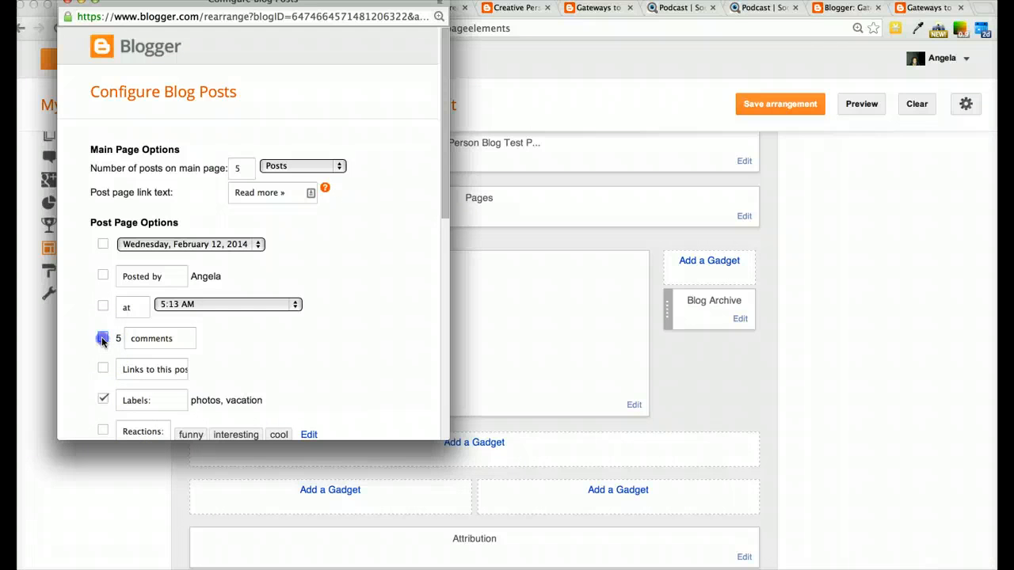
# Turn off the Labels and Location options and turn on Show Email Post Links
pyautogui.scroll(-3, 296, 386)
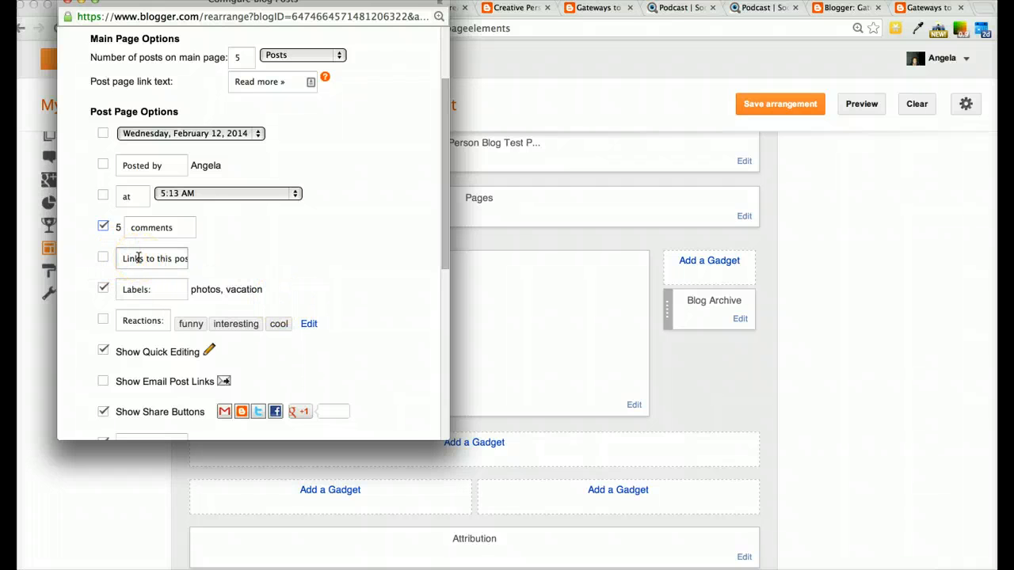
pyautogui.click(191, 264)
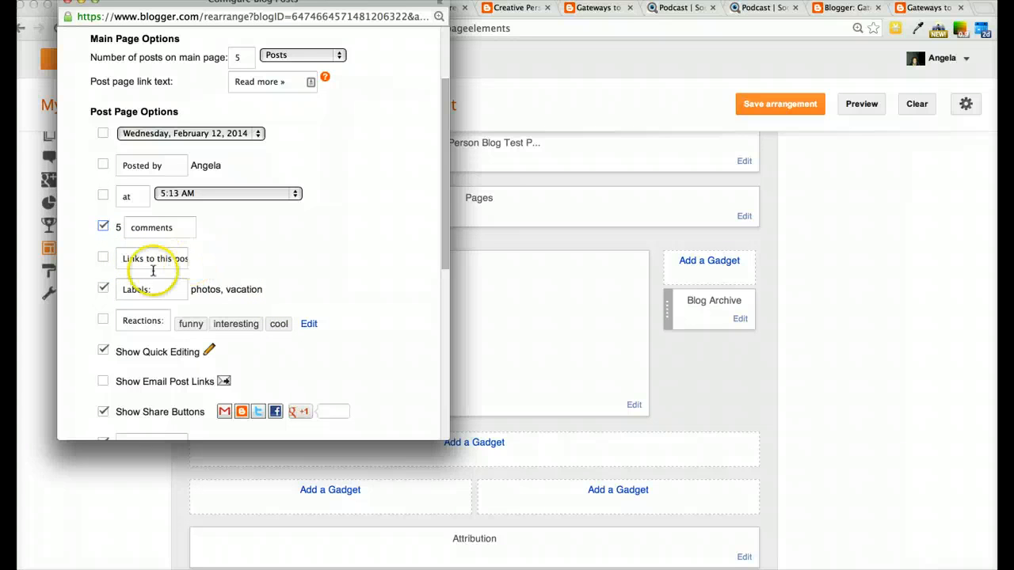
pyautogui.click(104, 289)
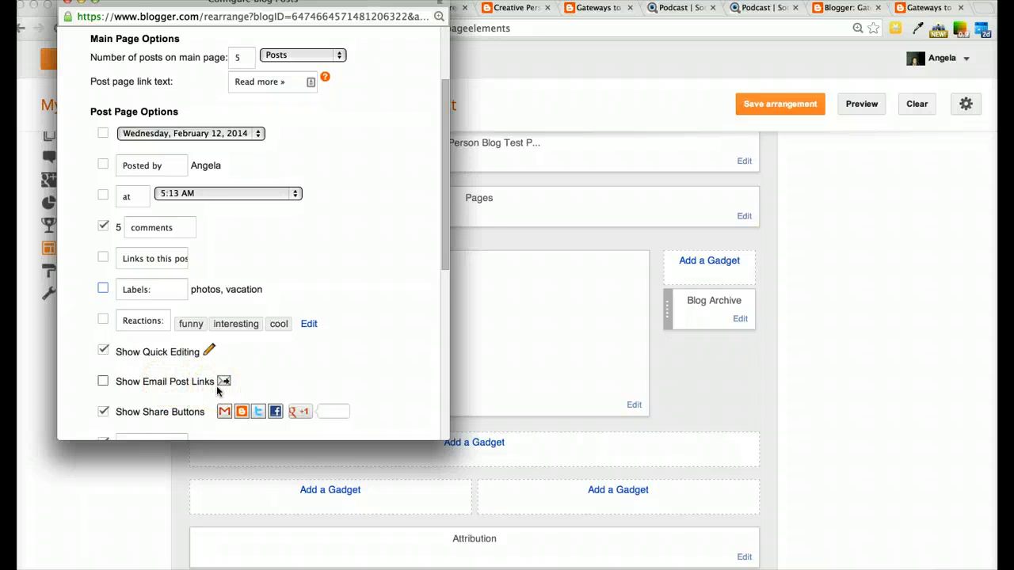
pyautogui.scroll(-3, 216, 385)
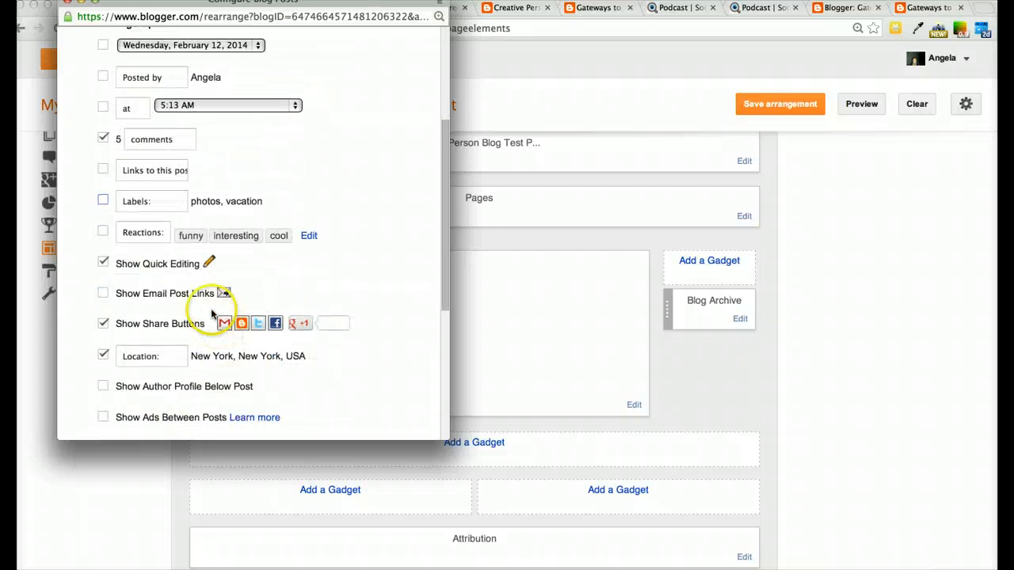
pyautogui.click(102, 293)
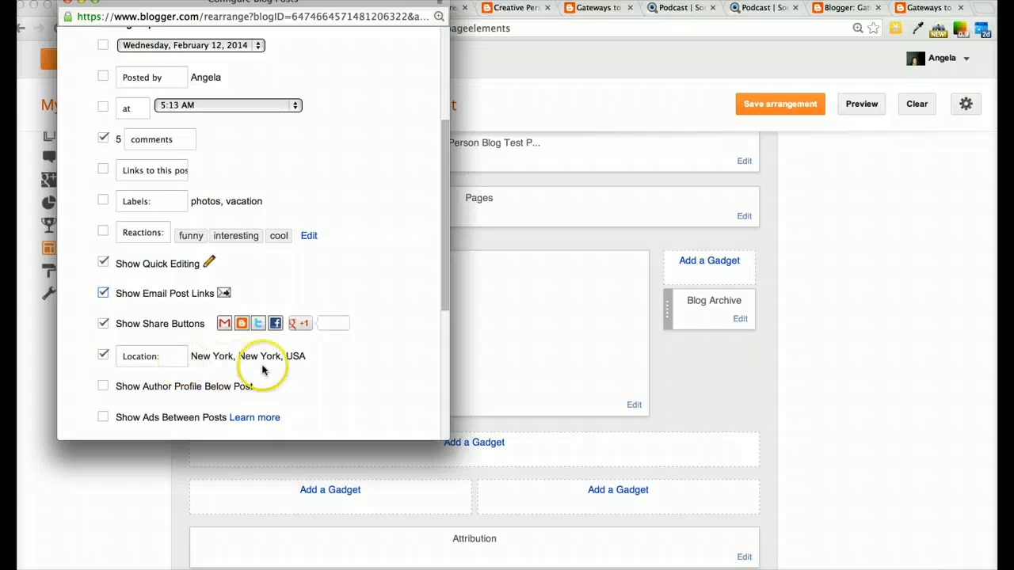
pyautogui.click(103, 355)
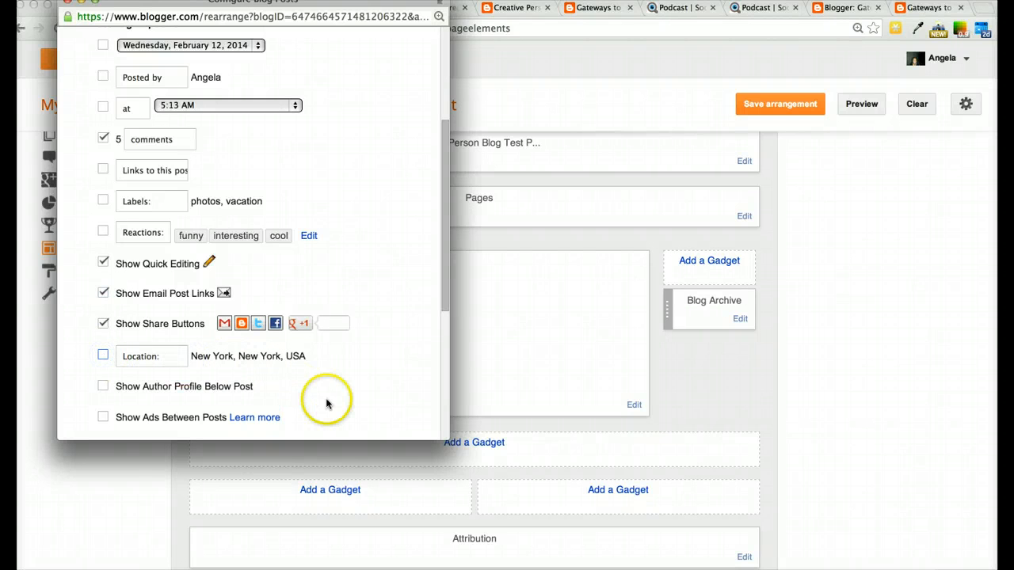
# Save the Blog Posts gadget configuration
pyautogui.scroll(-2, 326, 403)
pyautogui.scroll(-5, 326, 404)
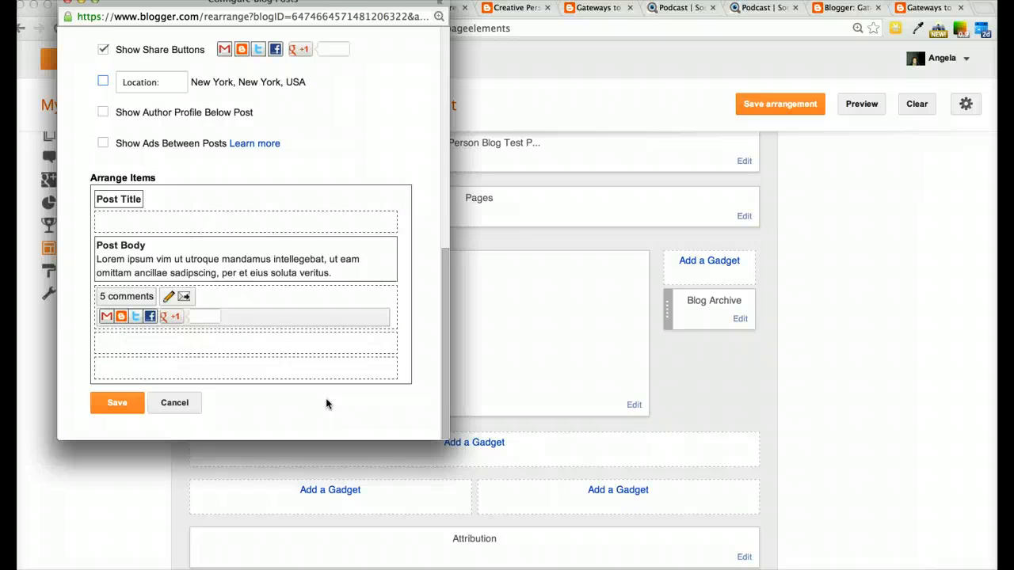
pyautogui.click(114, 402)
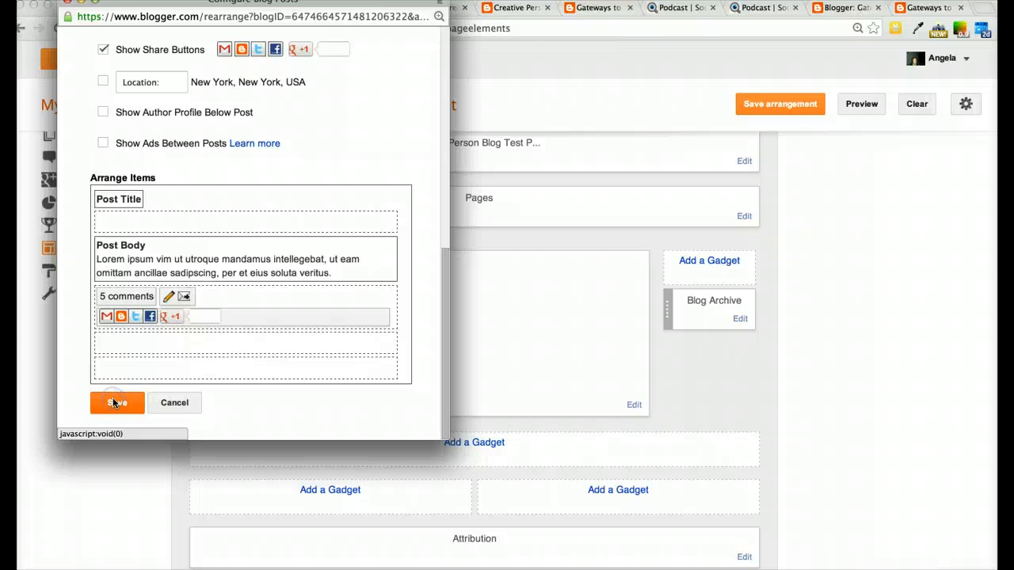
pyautogui.click(116, 401)
pyautogui.click(120, 404)
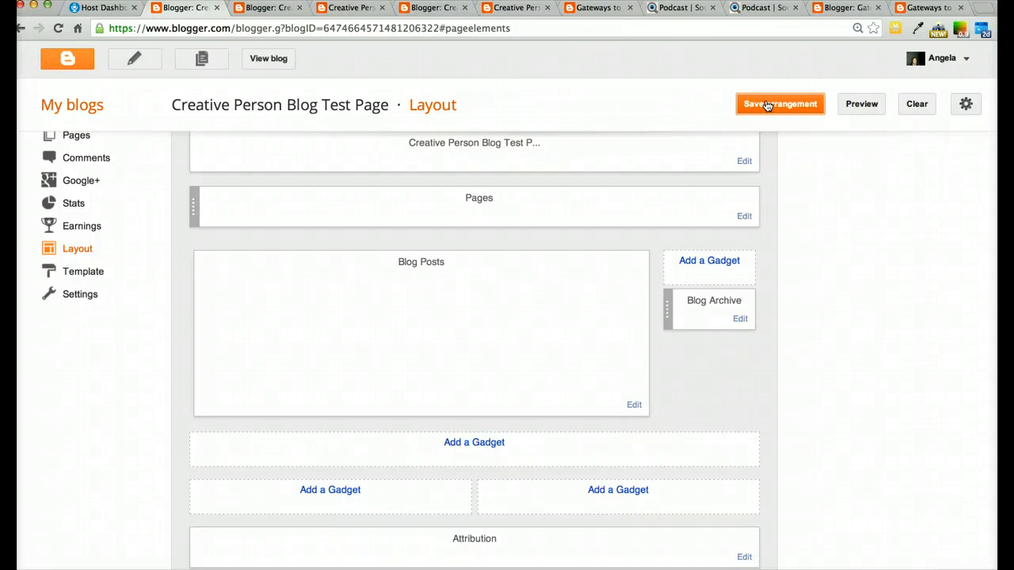
# View the blog and scroll through the post to check the new post display options
pyautogui.click(269, 59)
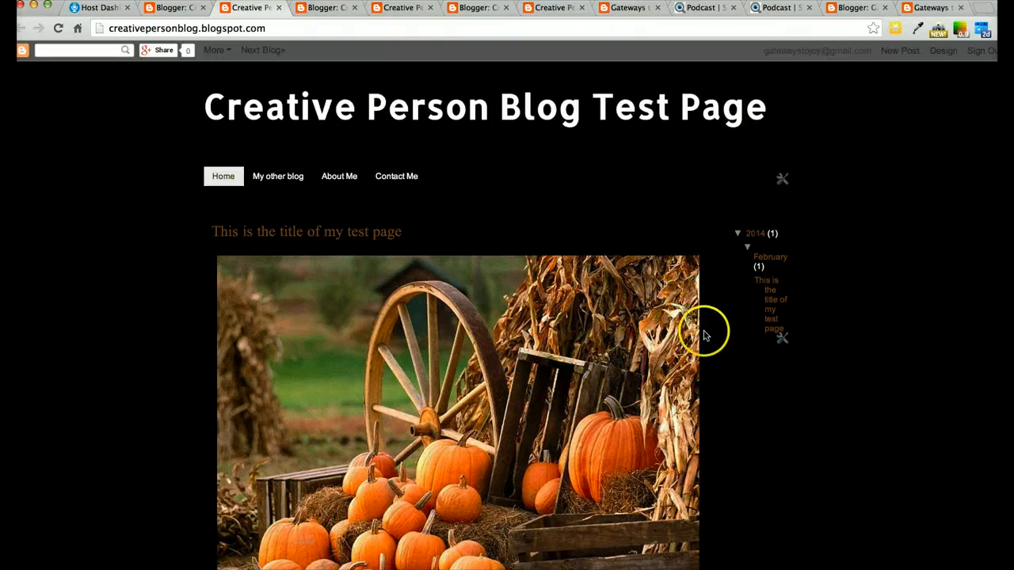
pyautogui.scroll(-10, 632, 311)
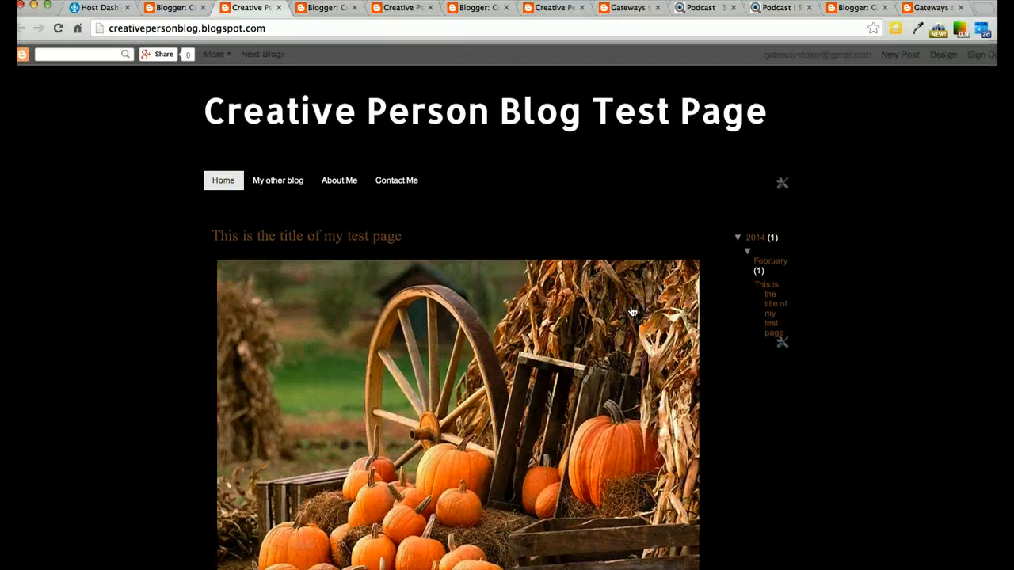
pyautogui.scroll(-2, 632, 311)
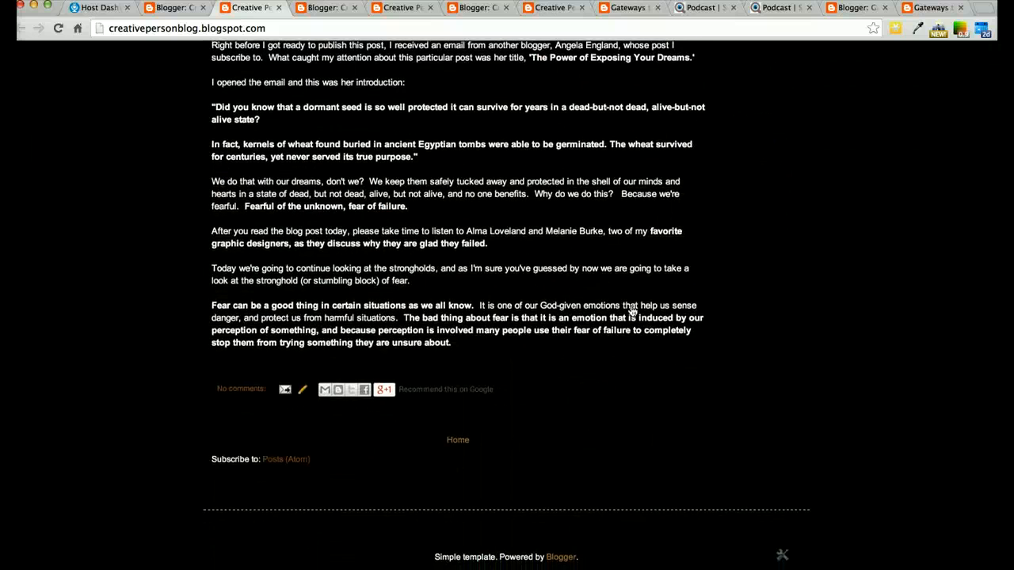
pyautogui.scroll(12, 632, 311)
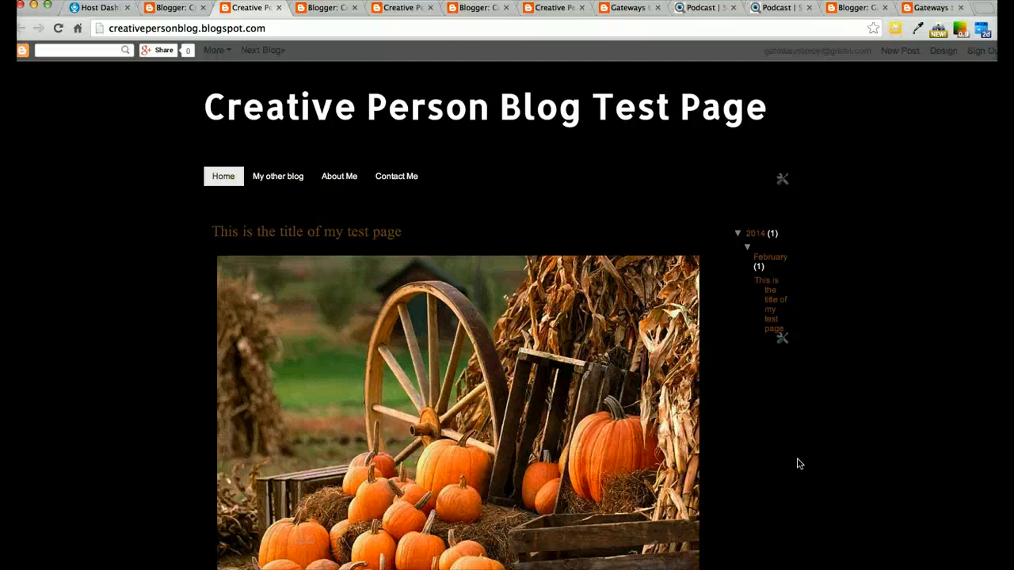
pyautogui.scroll(-5, 798, 463)
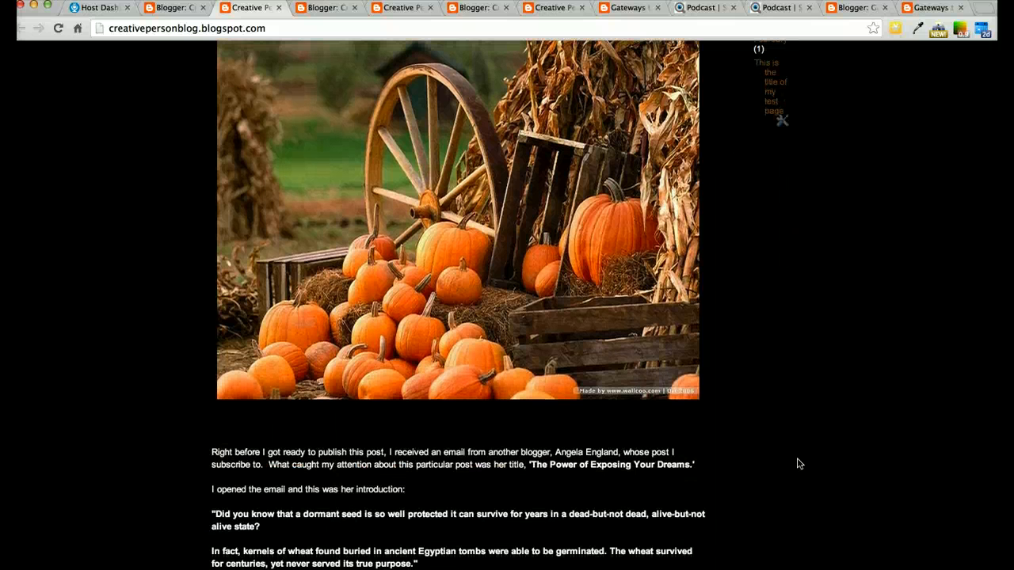
pyautogui.scroll(-10, 798, 463)
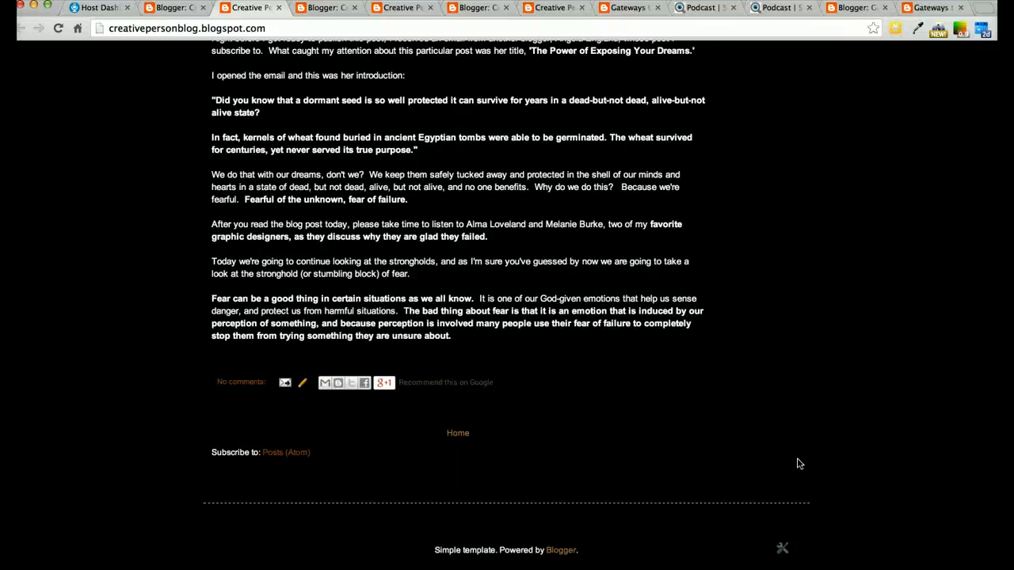
pyautogui.scroll(15, 798, 463)
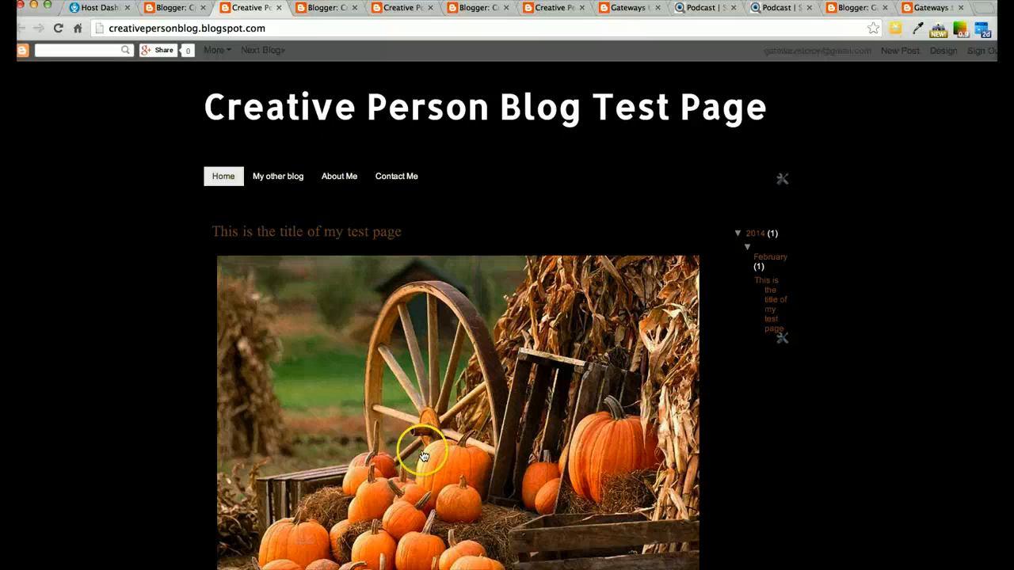